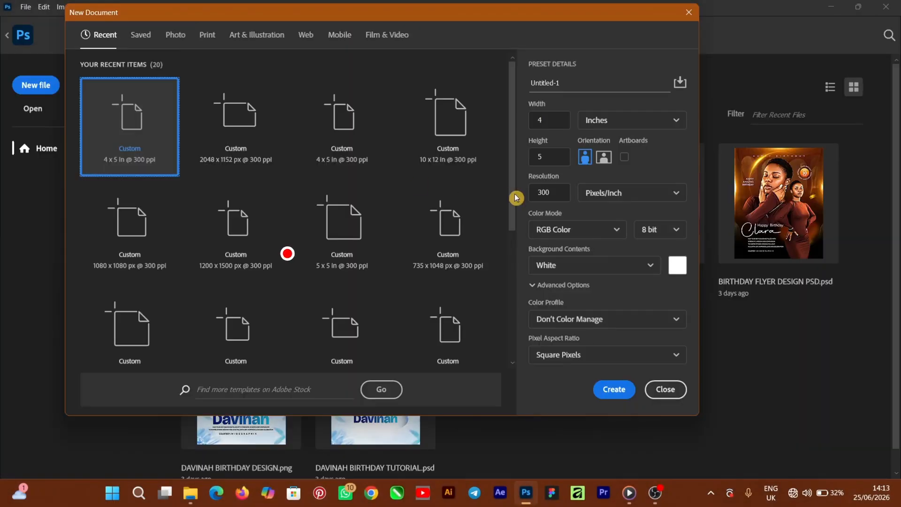
Create a 4 × 5 inch, 300 ppi RGB document named with the celebrant's name followed by BIRTHDAY FLYER
left_click_drag(567, 83, 488, 84)
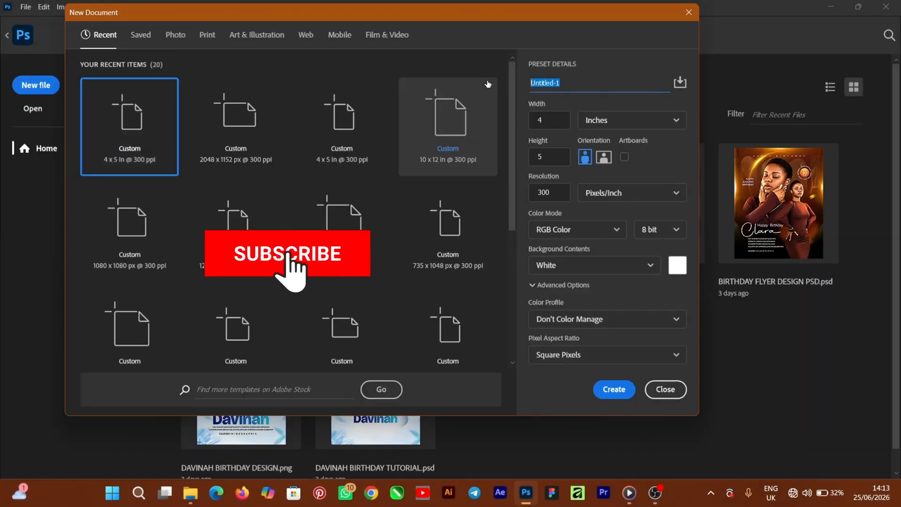
type("TEMILADE ")
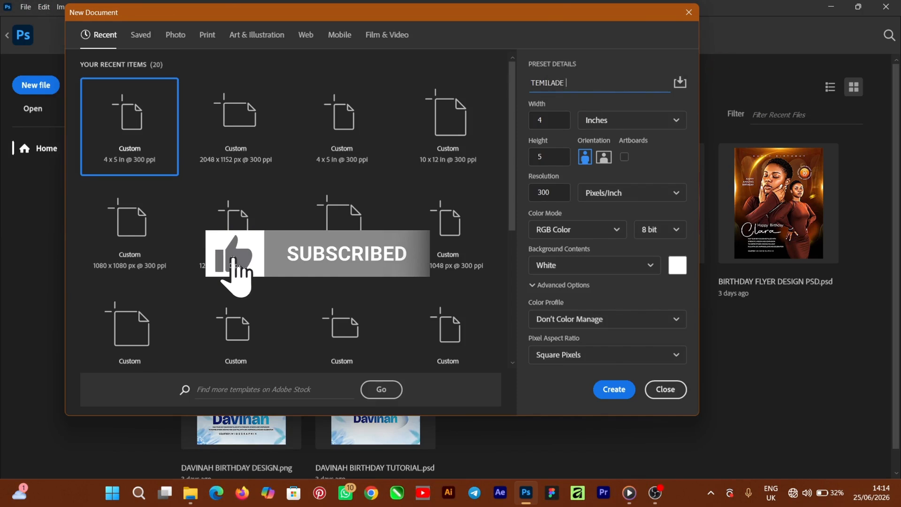
type("BIRTHDAY FLYER")
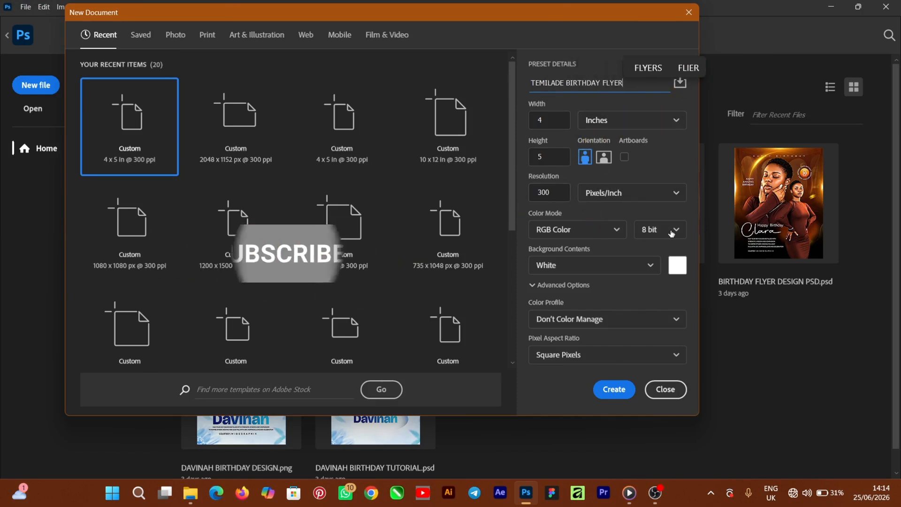
left_click(619, 394)
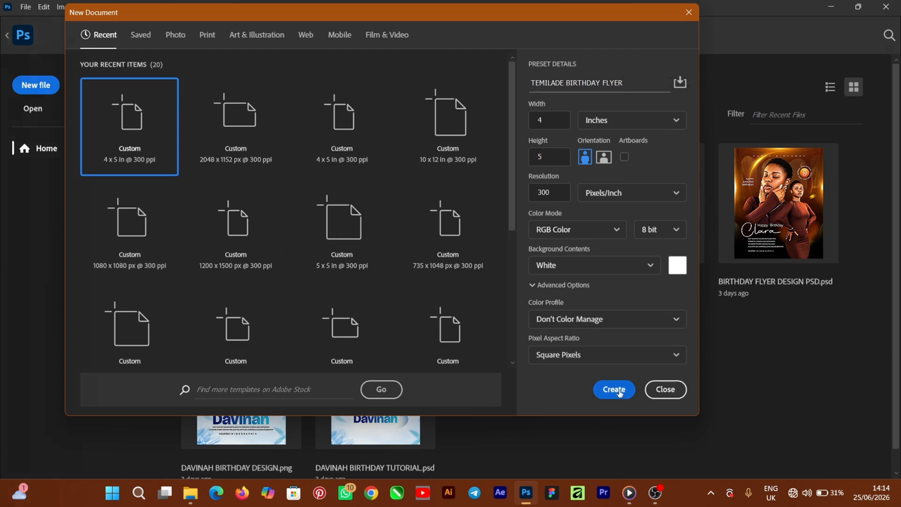
left_click(619, 394)
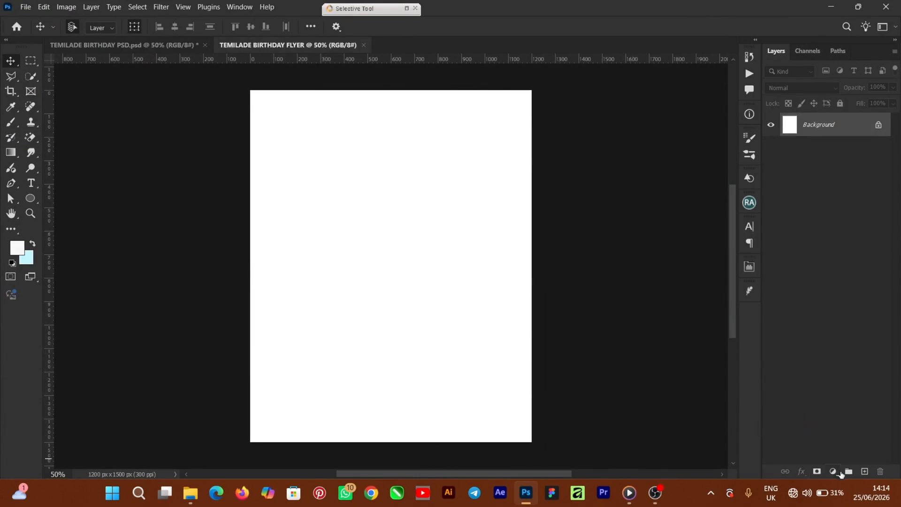
Add a Solid Color fill layer in #f8f8f8 above the background
left_click(833, 471)
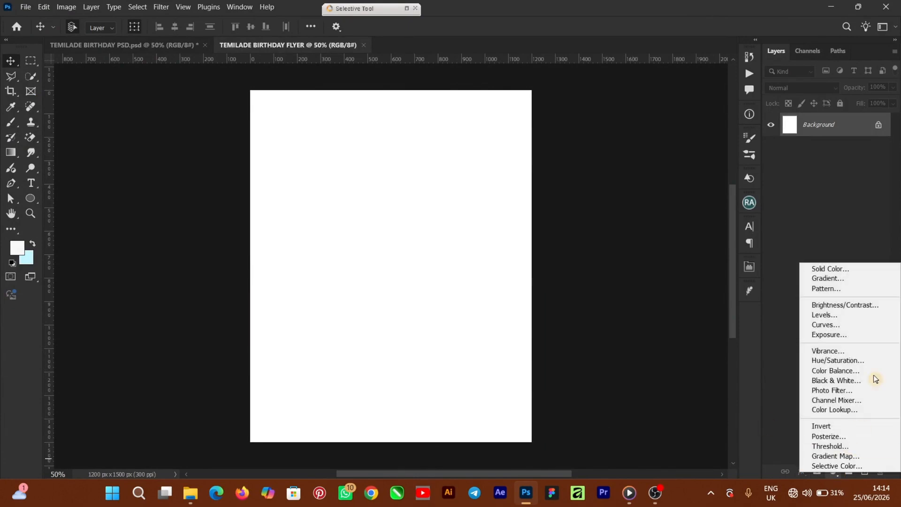
left_click(840, 269)
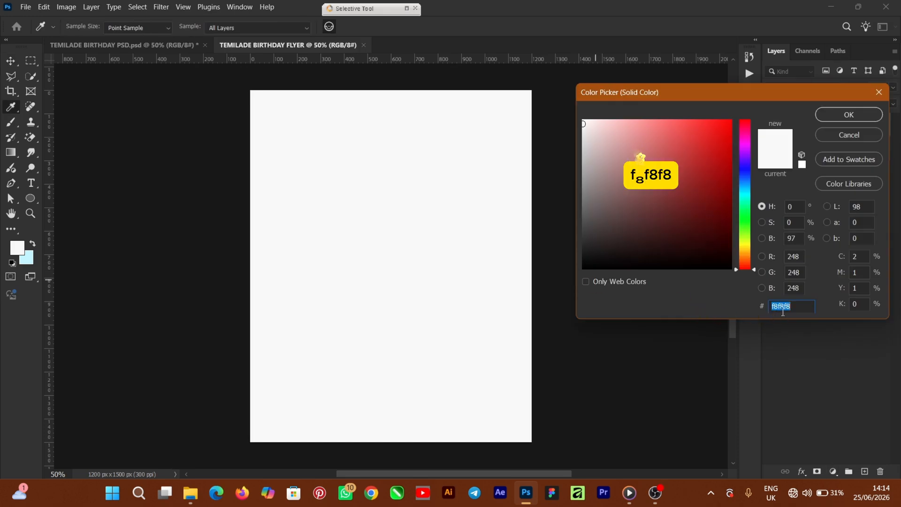
left_click(830, 118)
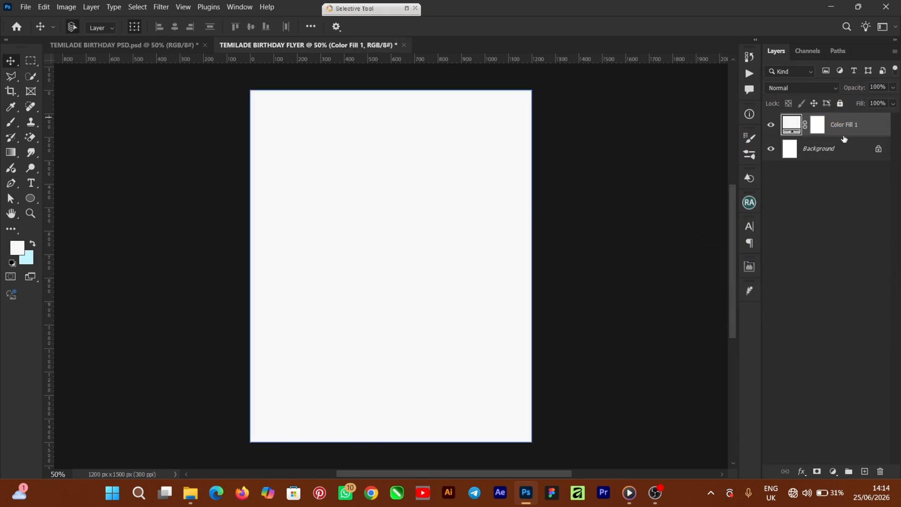
Convert the color fill layer to a smart object and apply Add Noise at 25.38%, Uniform and Monochromatic
left_click(162, 8)
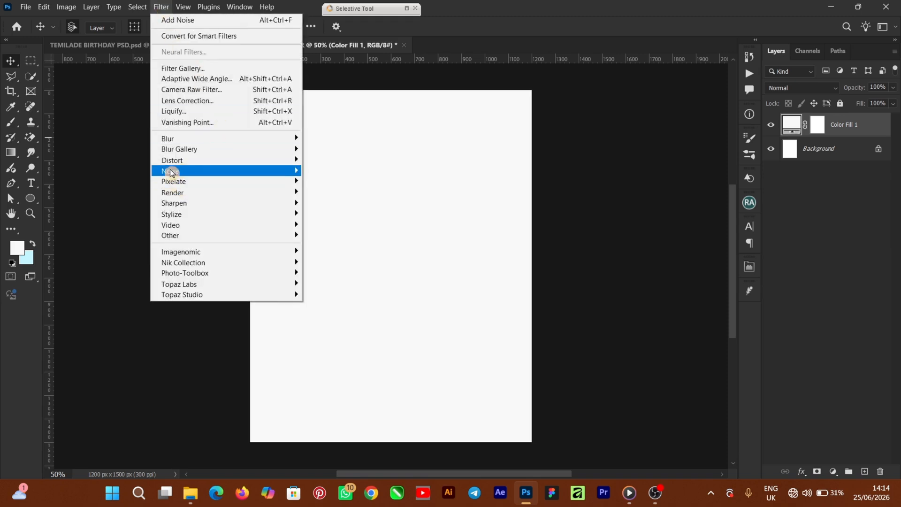
mouse_move(182, 172)
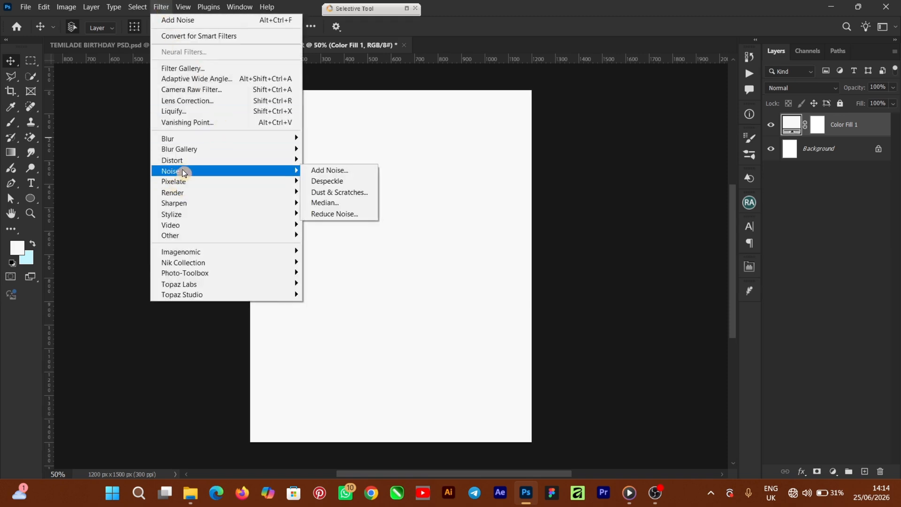
left_click(335, 170)
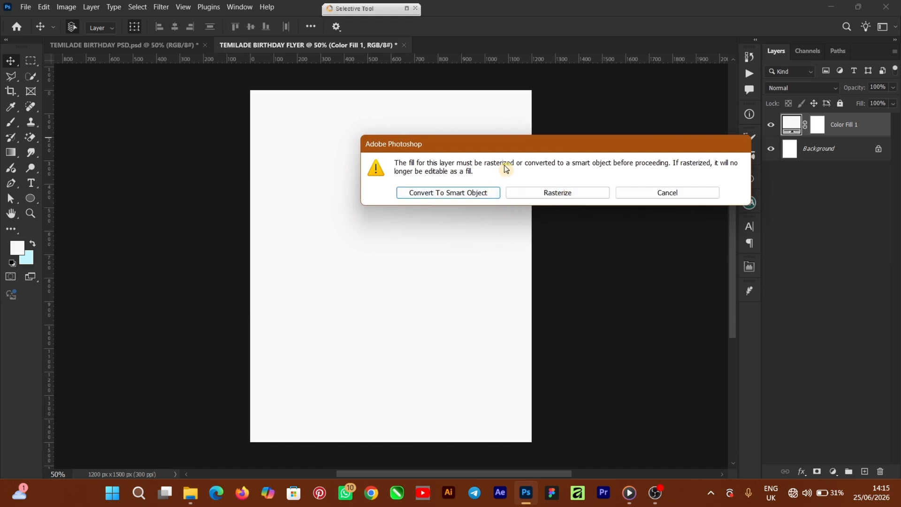
left_click(471, 194)
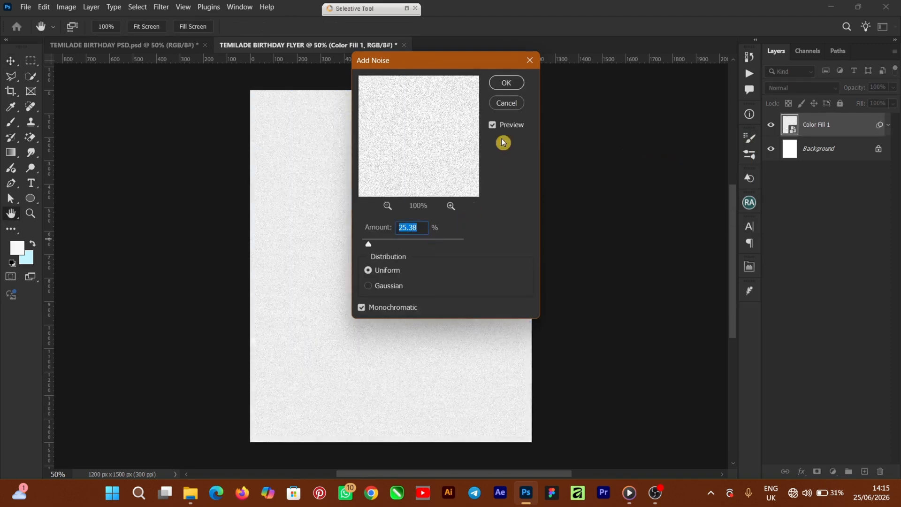
left_click(501, 91)
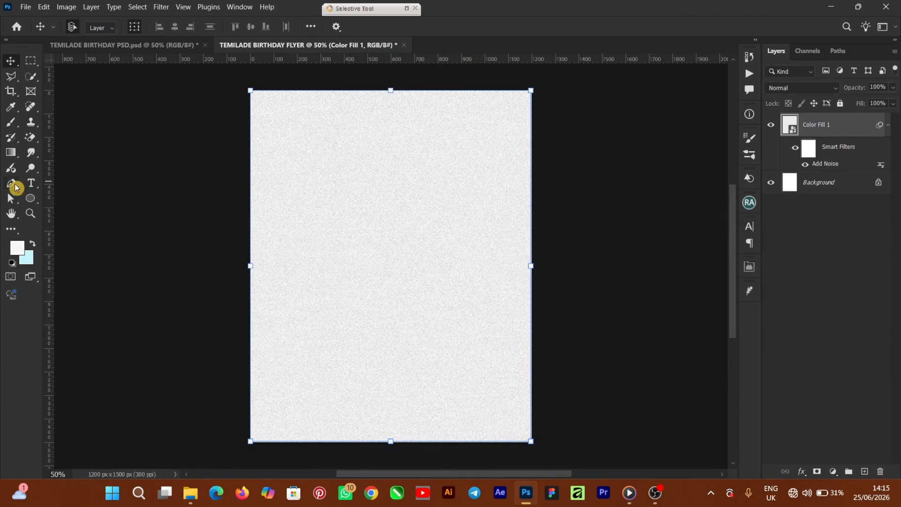
Add the word BIRTH as black 24 pt Outfit Bold horizontal text near the middle of the canvas
left_click(31, 187)
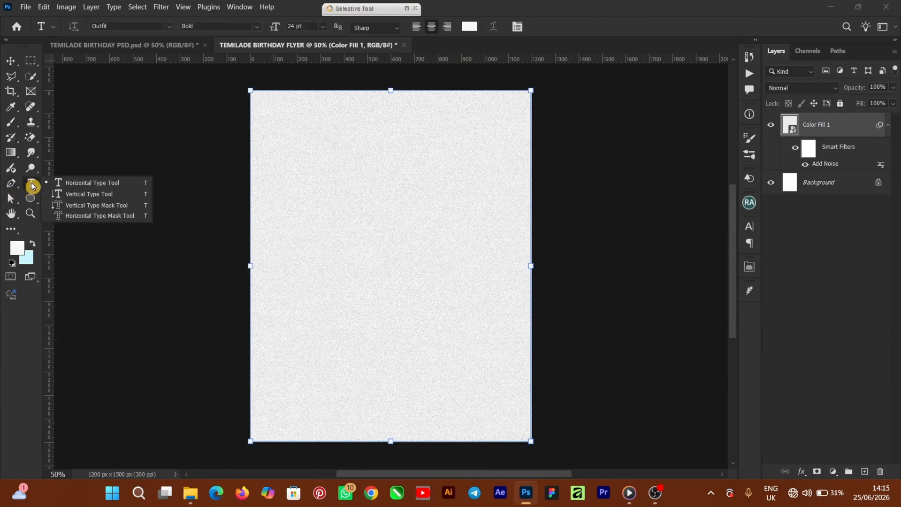
left_click(86, 183)
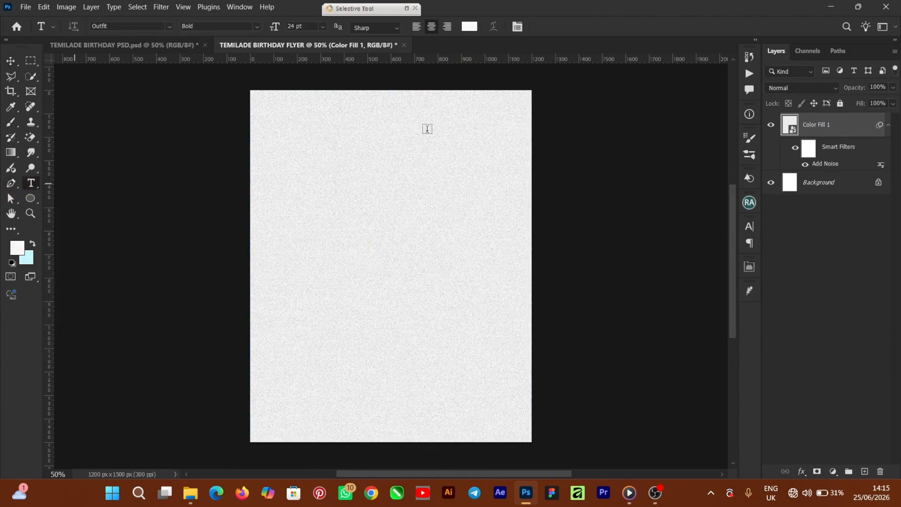
left_click(469, 27)
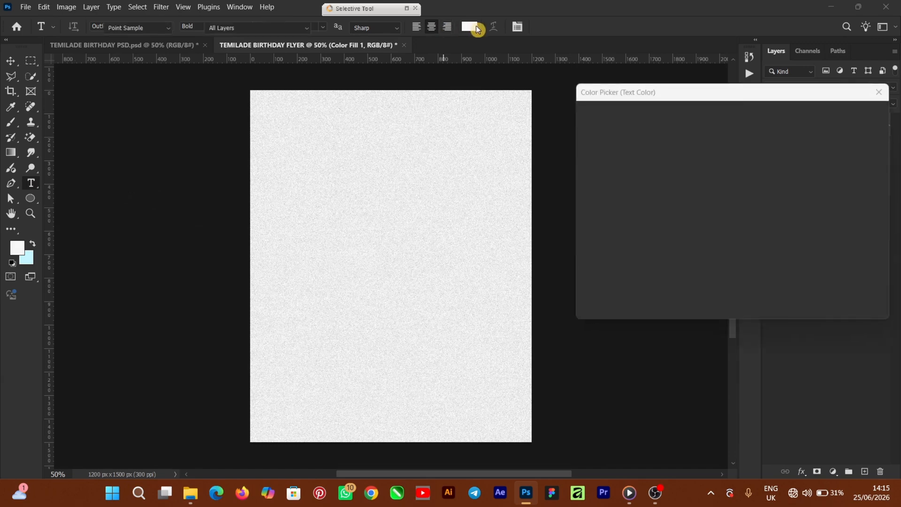
key("Return")
left_click(360, 261)
type("BIRTHDA")
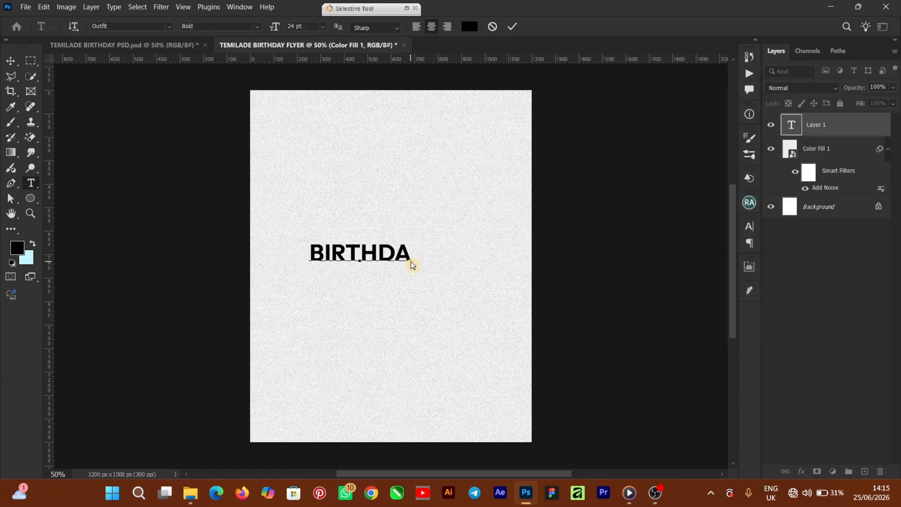
key("BackSpace")
key("BackSpace")
left_click(511, 32)
Scale the BIRTH text up proportionally to about 68 pt
left_click(10, 61)
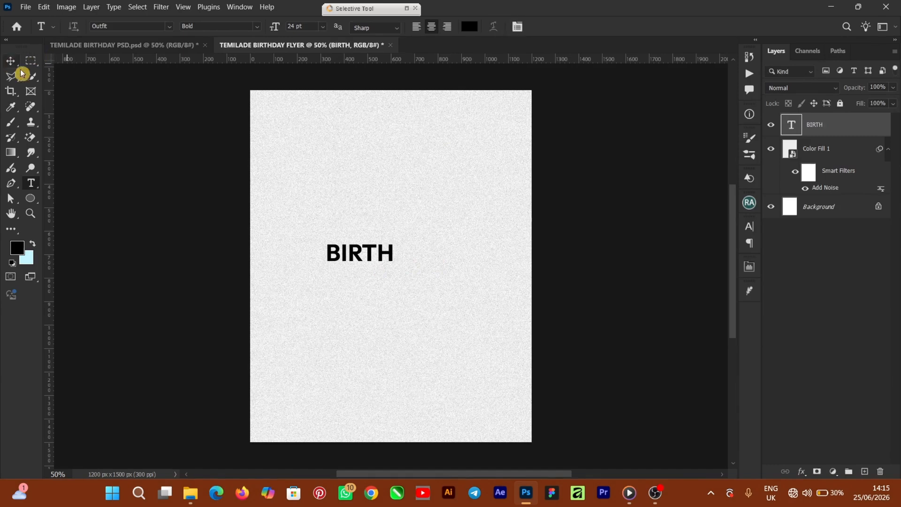
left_click_drag(393, 238, 478, 191)
left_click_drag(323, 204, 291, 193)
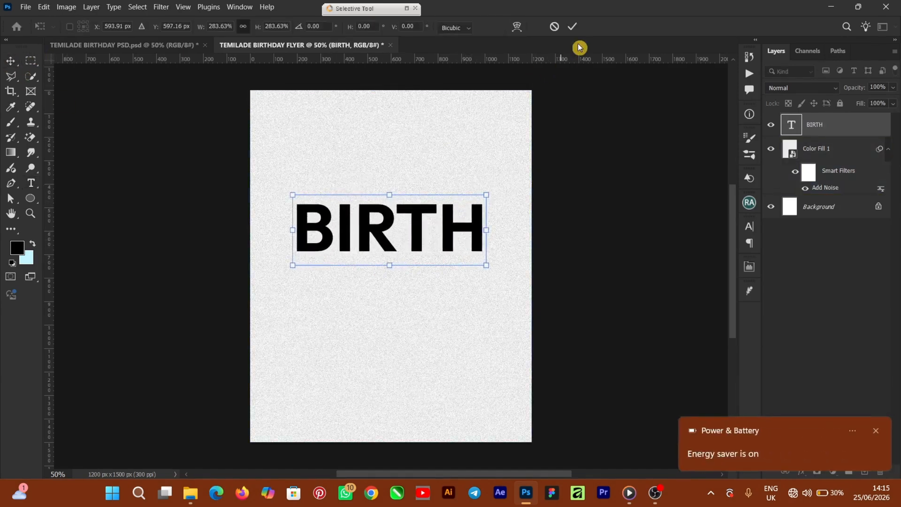
key("Return")
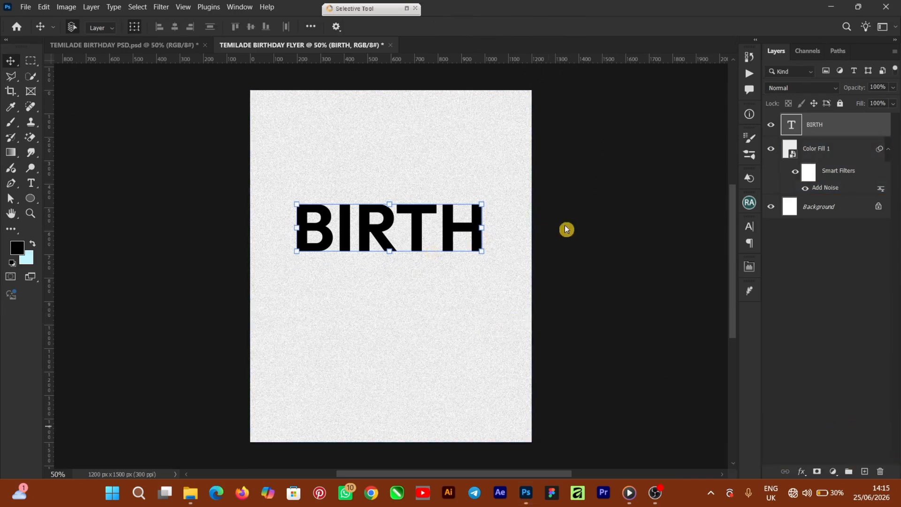
Change the BIRTH text's font to Dharma Gothic E with the ExBold style
left_click(749, 228)
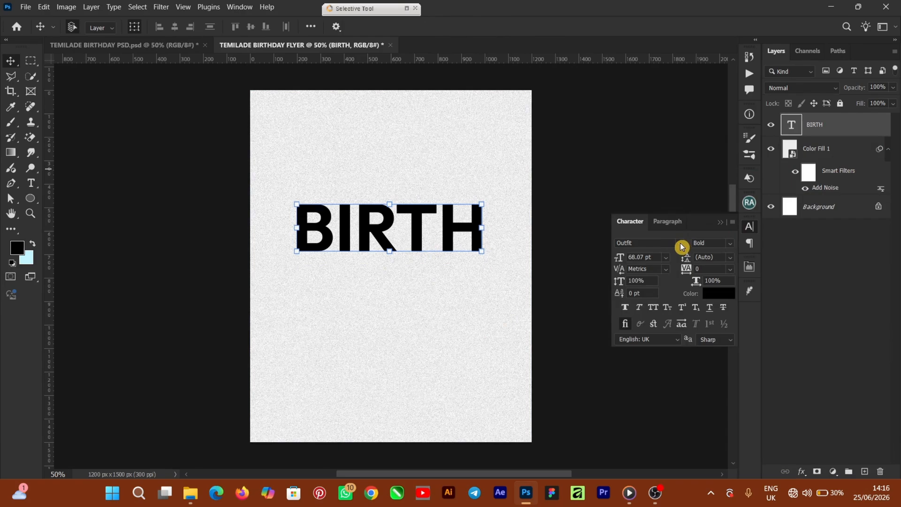
left_click(680, 245)
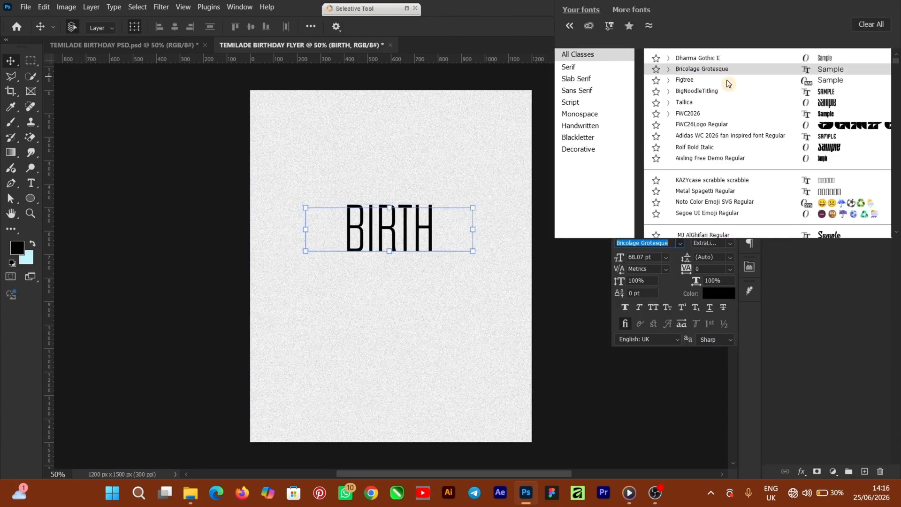
left_click(706, 63)
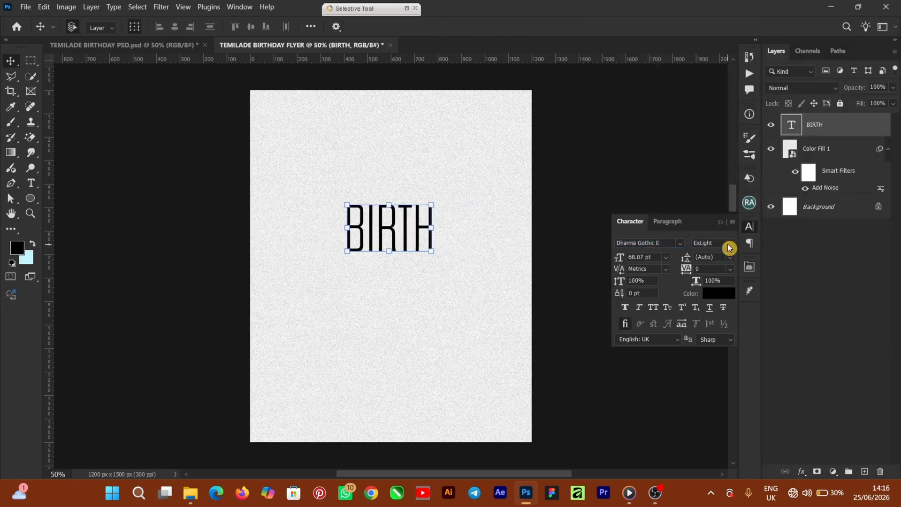
left_click(730, 244)
left_click(746, 320)
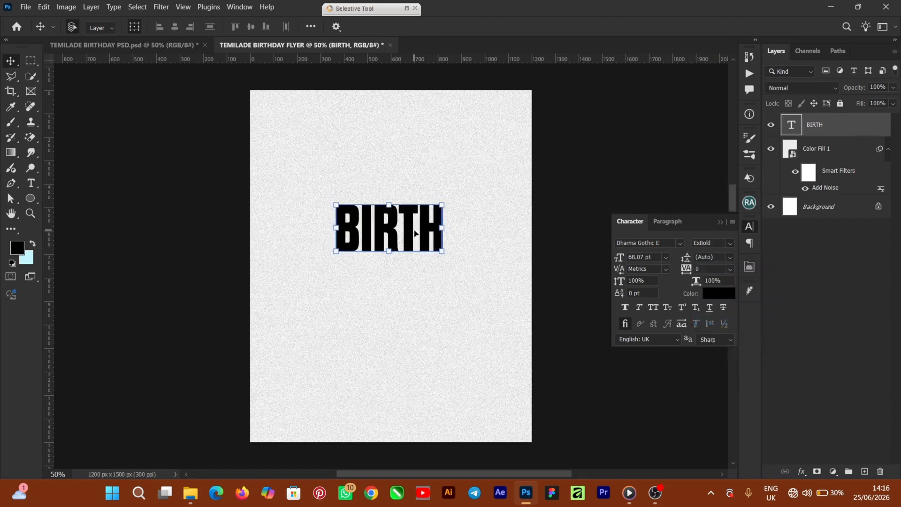
Enlarge the BIRTH text to about 122 pt and position it across the upper half of the canvas
left_click_drag(414, 234, 394, 240)
left_click_drag(424, 210, 506, 145)
left_click_drag(432, 198, 412, 211)
left_click_drag(489, 155, 493, 151)
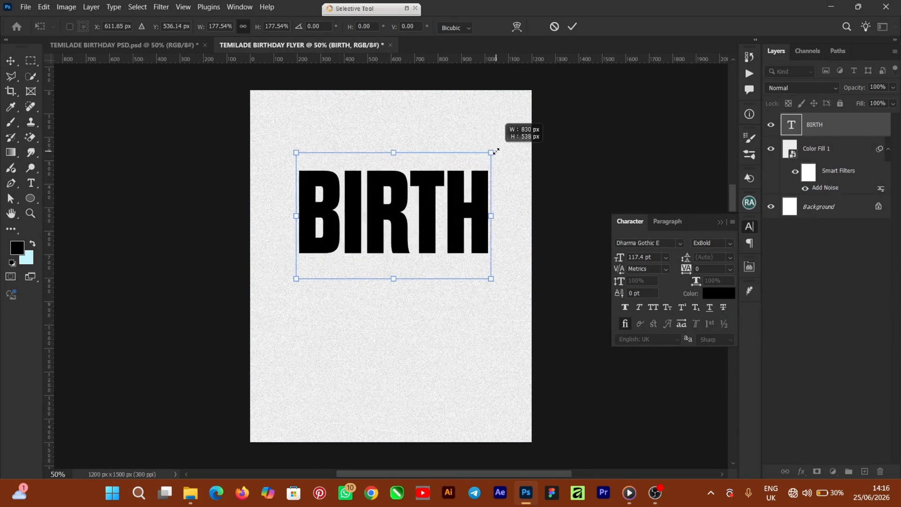
left_click(572, 26)
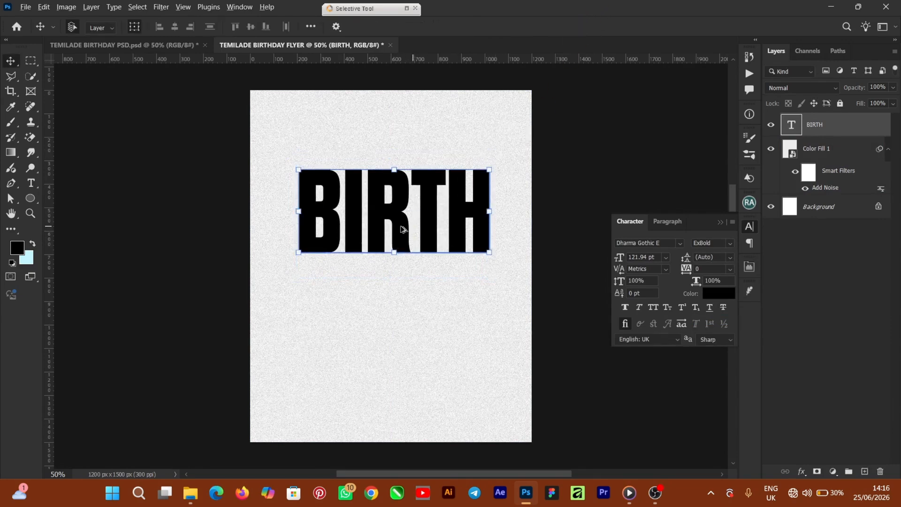
Duplicate the BIRTH text directly below the original with their left edges in line
left_click_drag(402, 211, 413, 298)
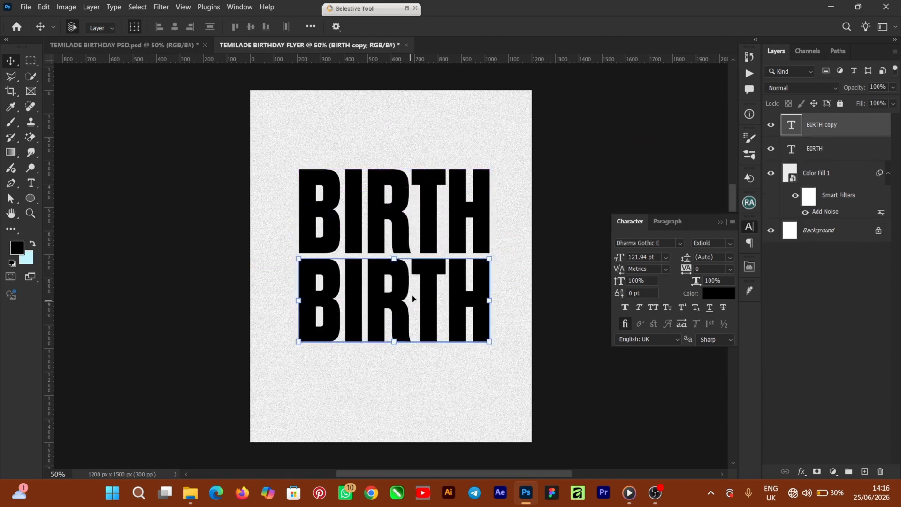
left_click(350, 203, "shift")
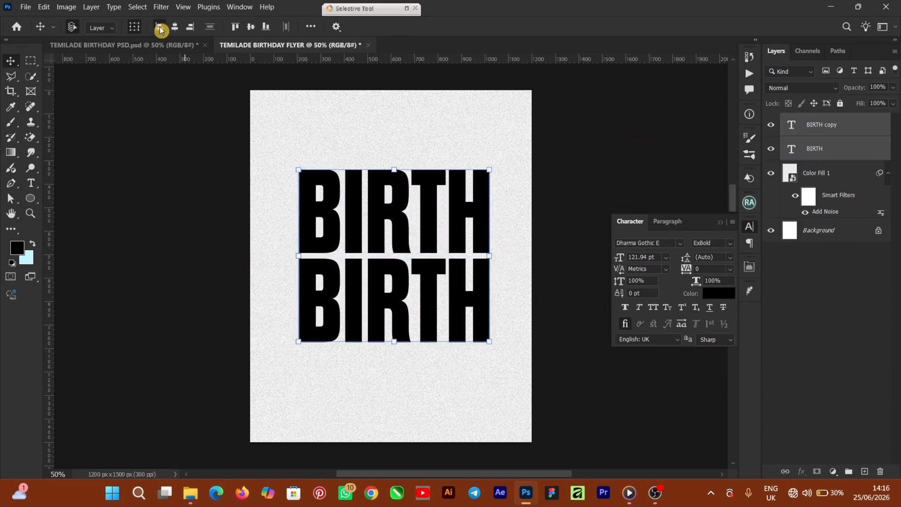
left_click(569, 228)
Change the lower copy's text to DAY, left-aligned under BIRTH, and nudge it up to tighten the gap
double_click(377, 284)
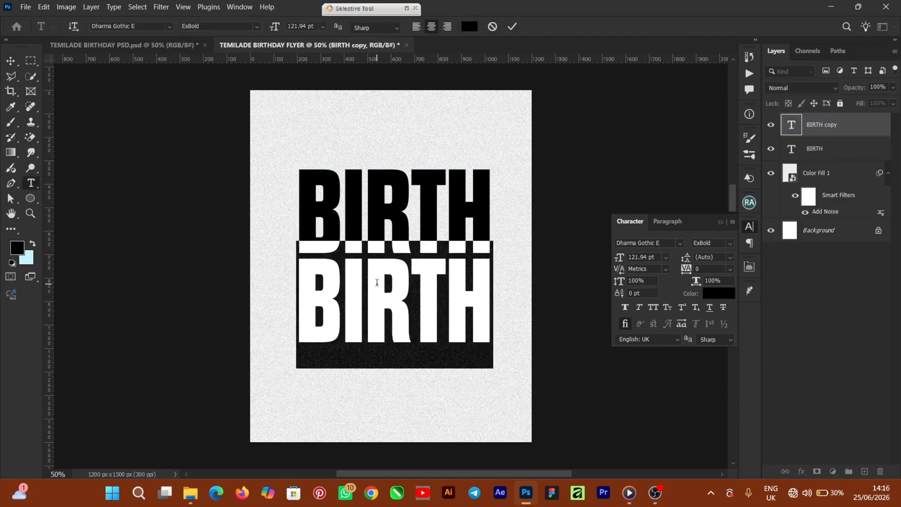
type("DAY")
key("ctrl+Return")
key("v")
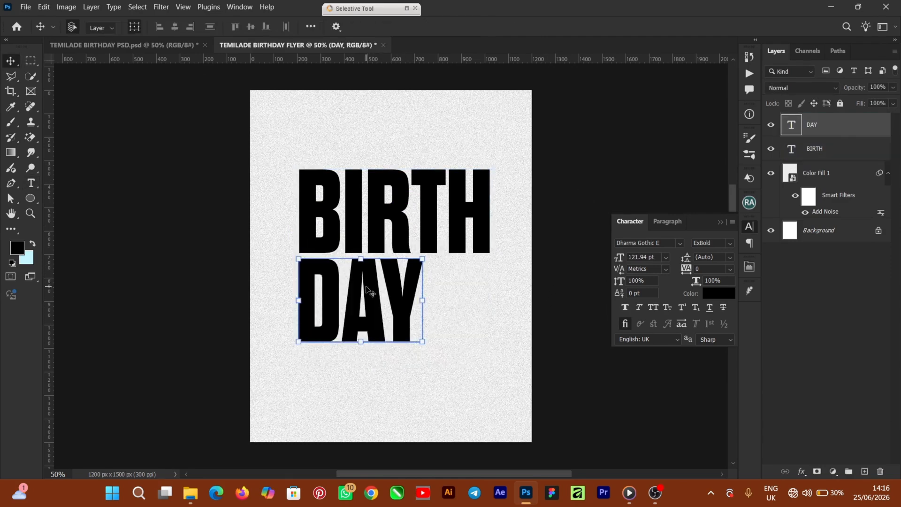
key("Up")
key("Up")
key("Up")
key("Up")
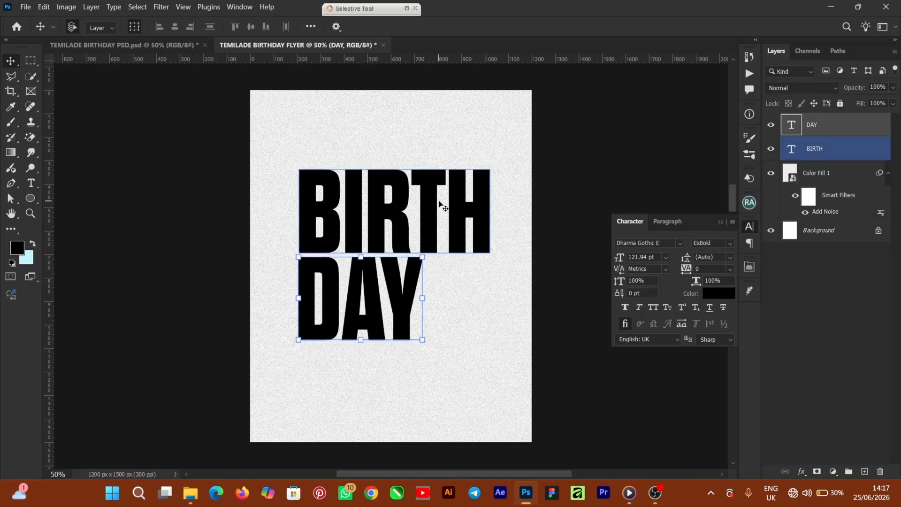
left_click(160, 169)
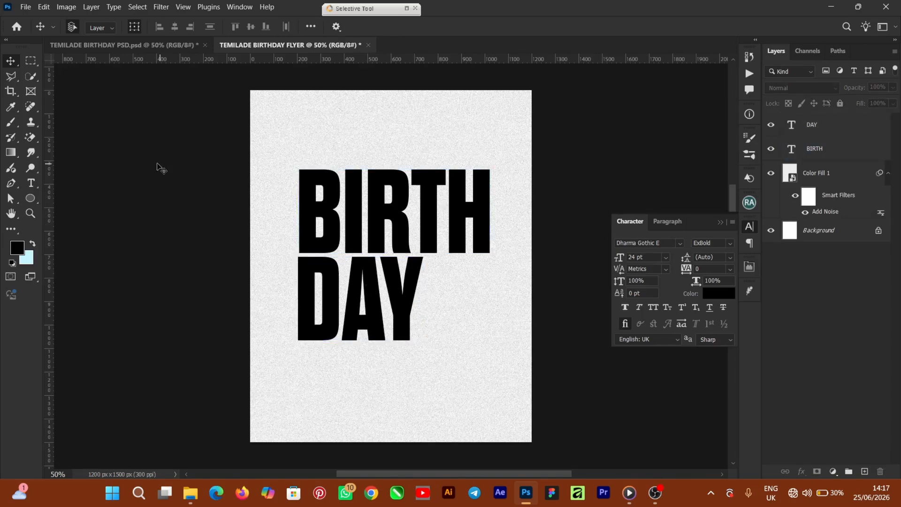
Add the word Happy as 24 pt text and place it just above the middle of BIRTH
left_click(32, 183)
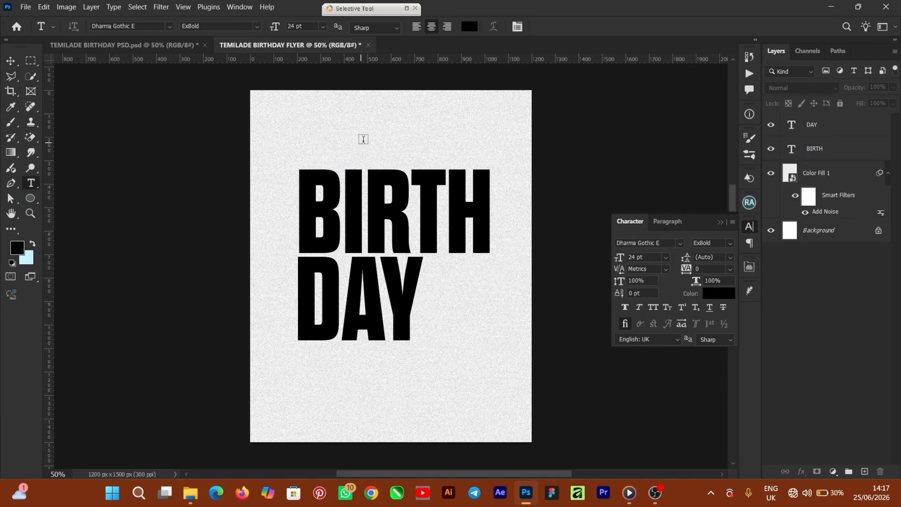
left_click(364, 139)
type("Happy")
left_click(517, 27)
key("v")
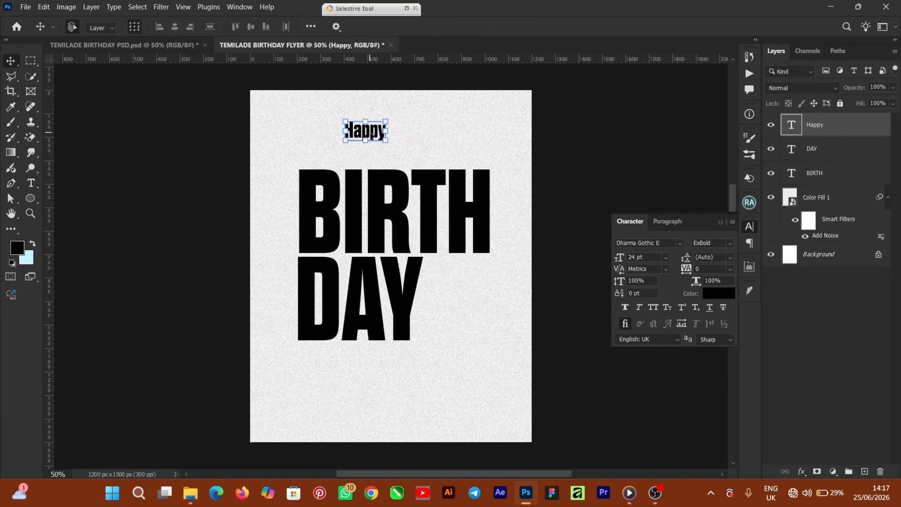
left_click_drag(371, 135, 387, 146)
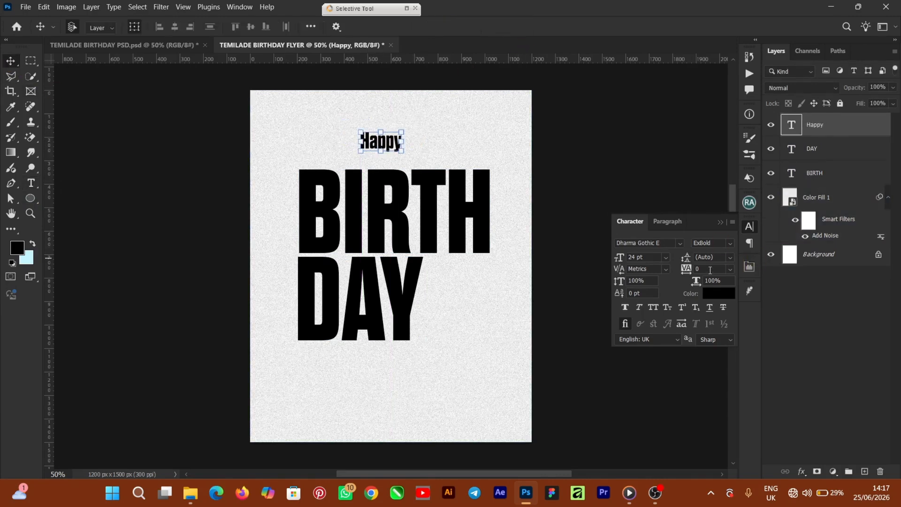
Change the Happy text's font to Figtree in the Black style
left_click(680, 244)
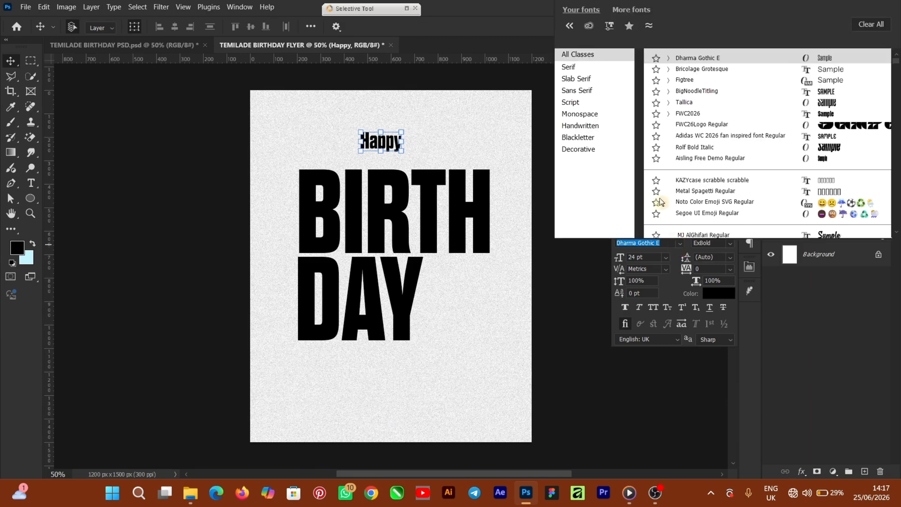
left_click(694, 80)
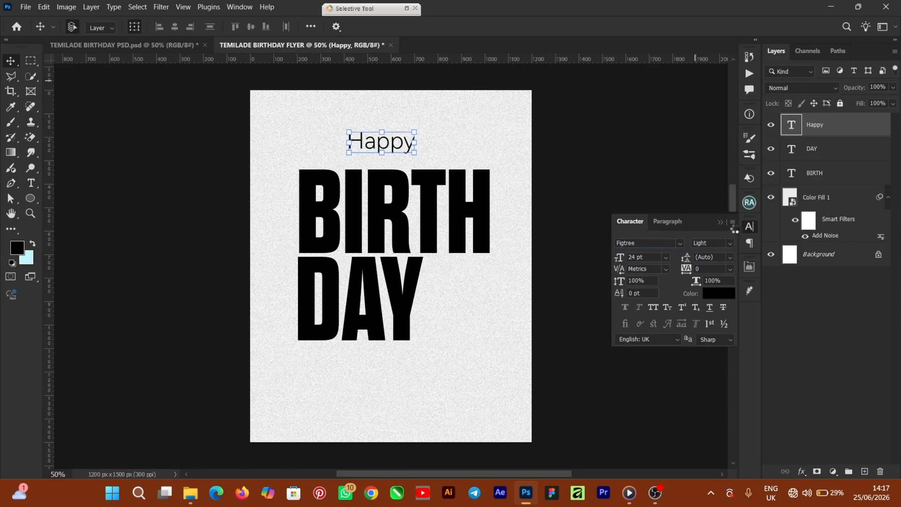
left_click(731, 245)
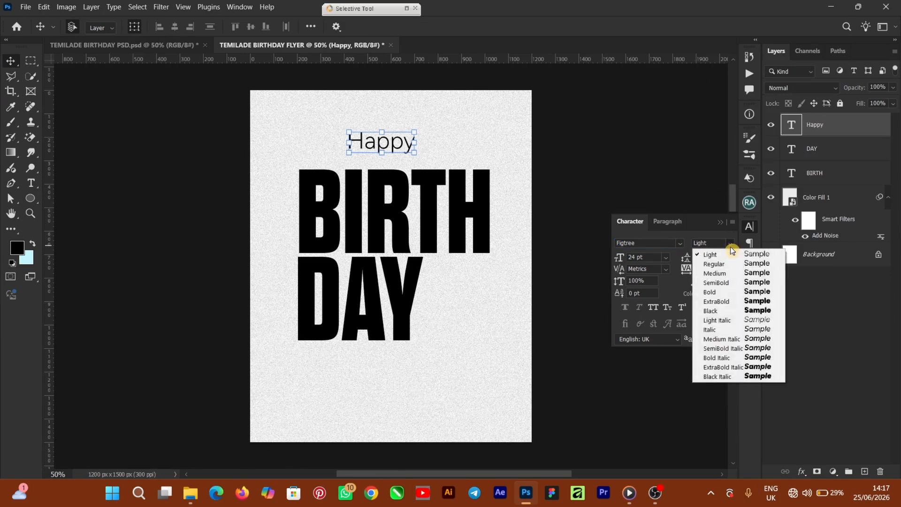
left_click(709, 292)
left_click(730, 242)
left_click(740, 302)
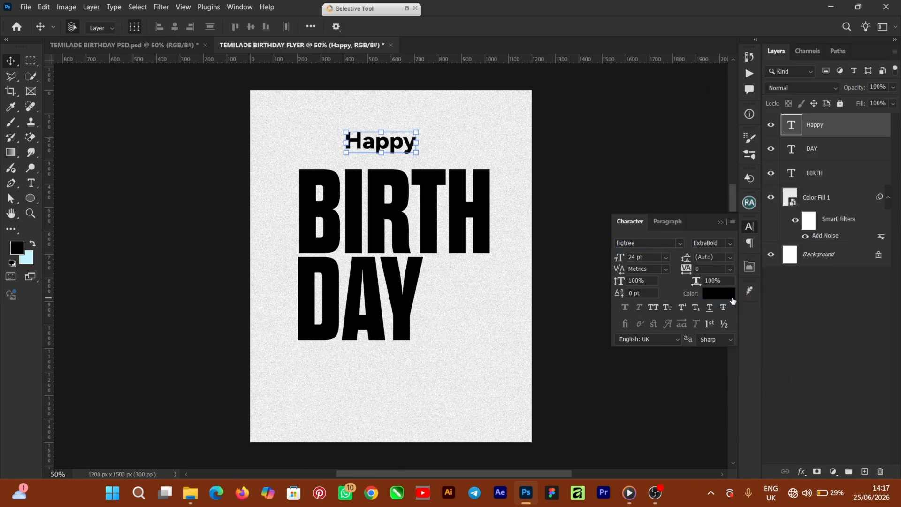
left_click(729, 243)
left_click(735, 310)
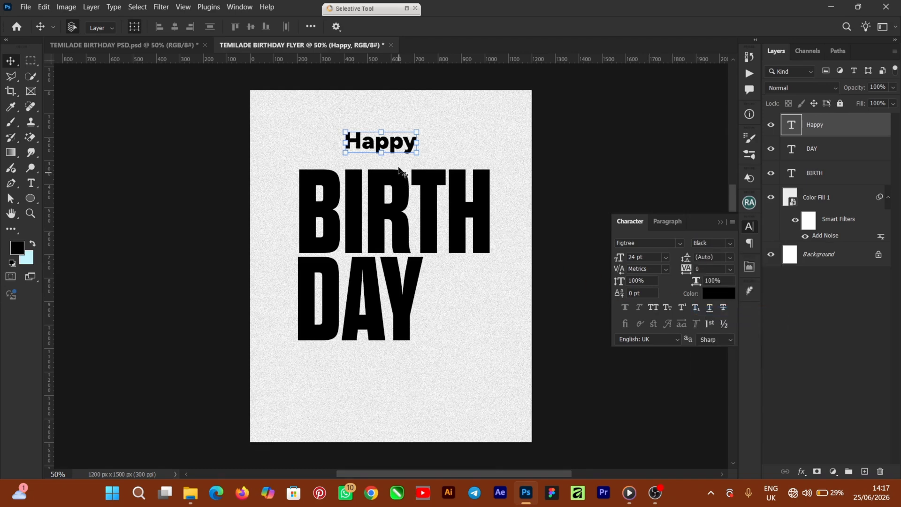
Enlarge the Happy text to about 27.6 pt and place it close above the middle of BIRTH
left_click_drag(394, 147, 426, 138)
left_click(572, 26)
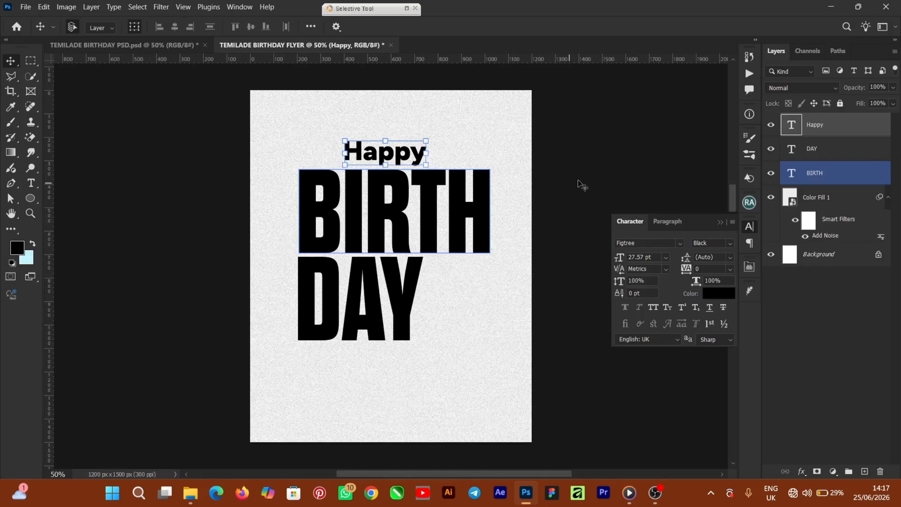
left_click(432, 259)
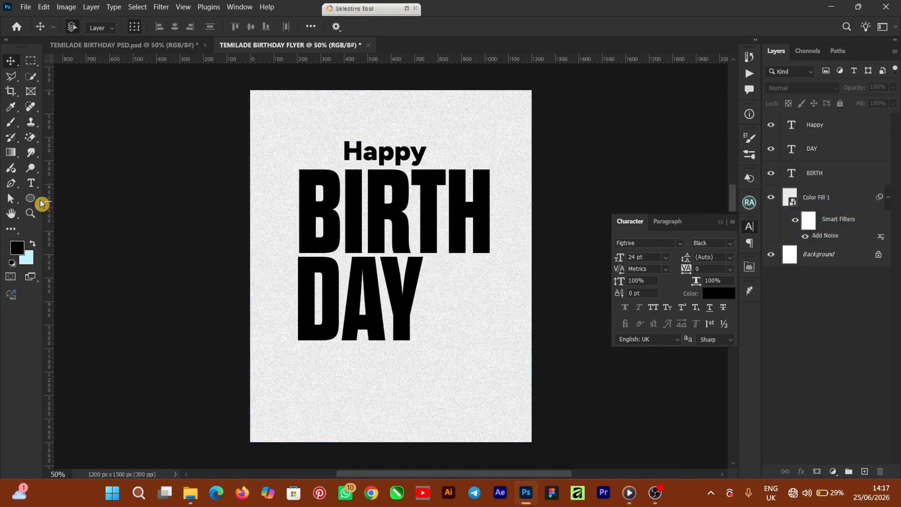
Add the celebrant's first name as a new 24 pt text beside the lower part of DAY
left_click(31, 183)
left_click(459, 322)
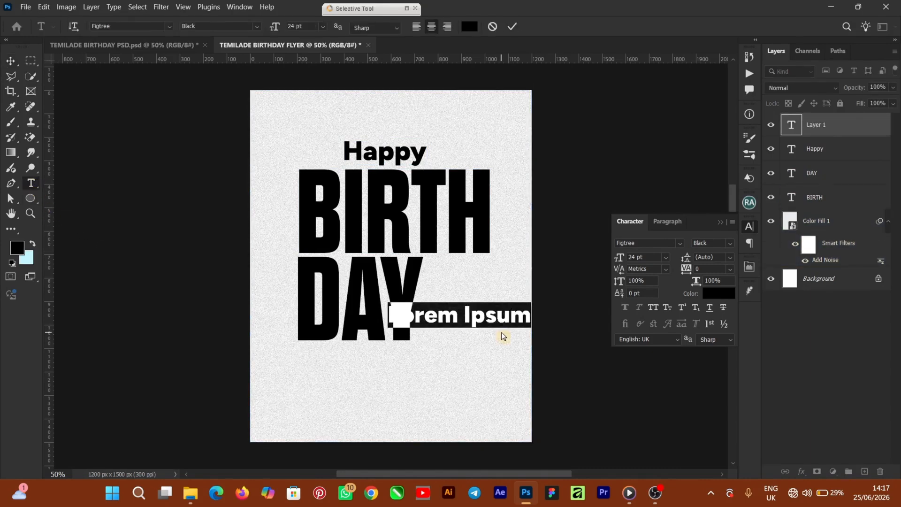
type("Temilade")
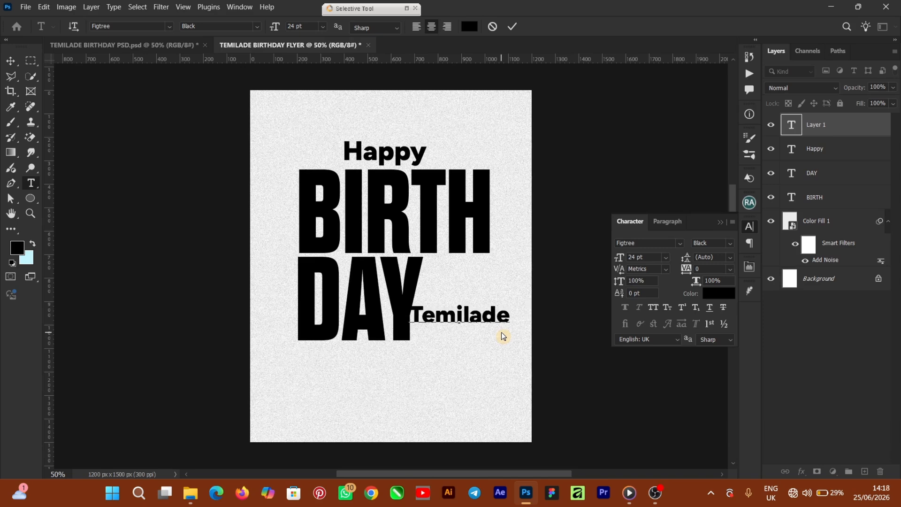
key("ctrl+Return")
left_click(11, 60)
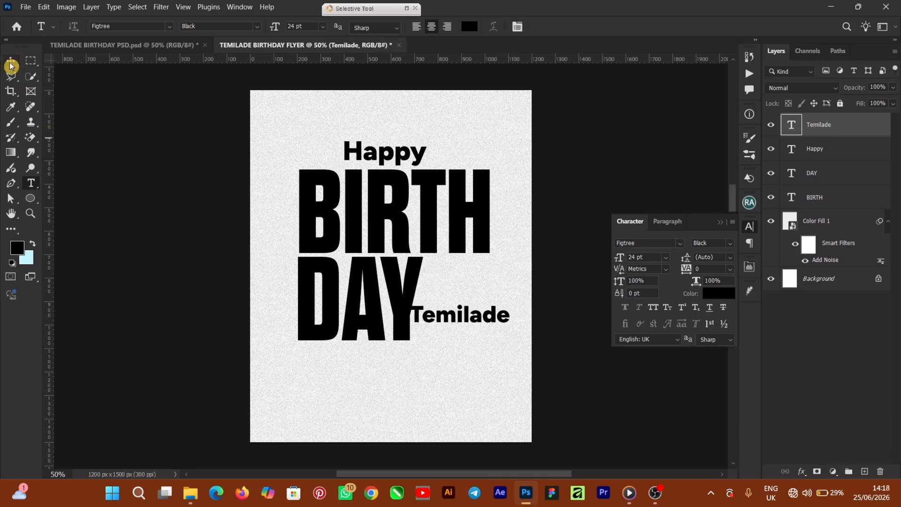
Set the name's font to Dharma Gothic E ExBold, enlarge it to about 27 pt and place it beside the top of DAY's Y
left_click(680, 243)
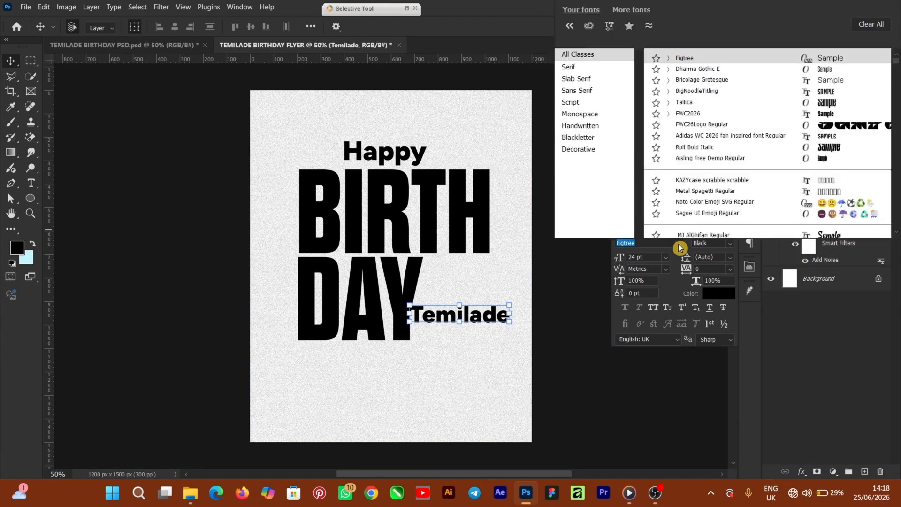
left_click(705, 75)
left_click(729, 245)
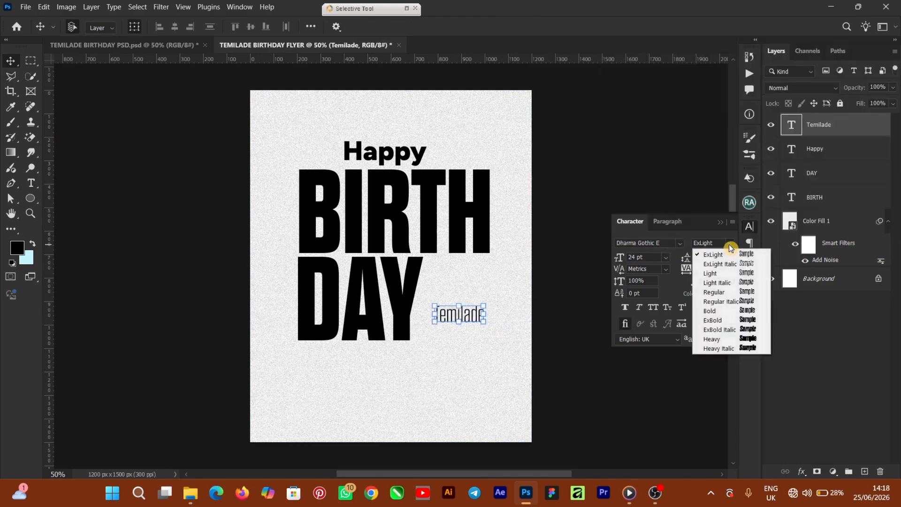
left_click(743, 320)
left_click_drag(470, 319, 498, 260)
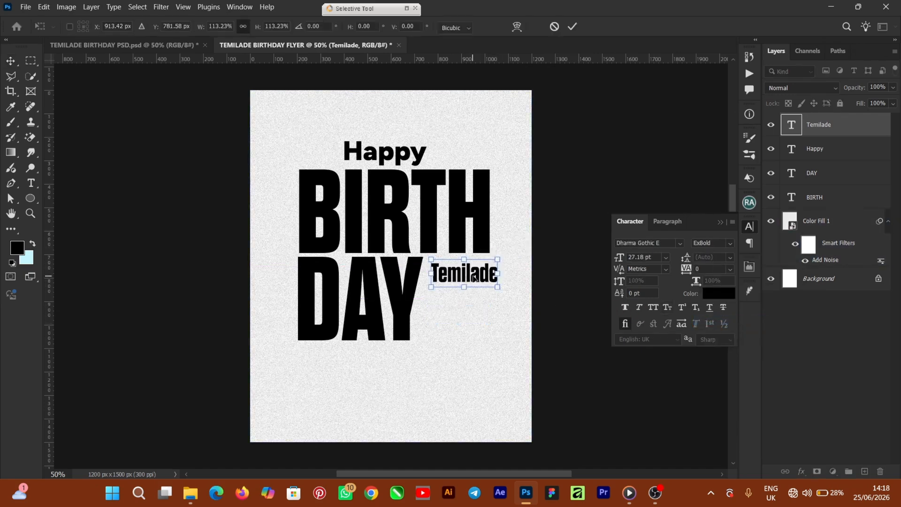
left_click(572, 27)
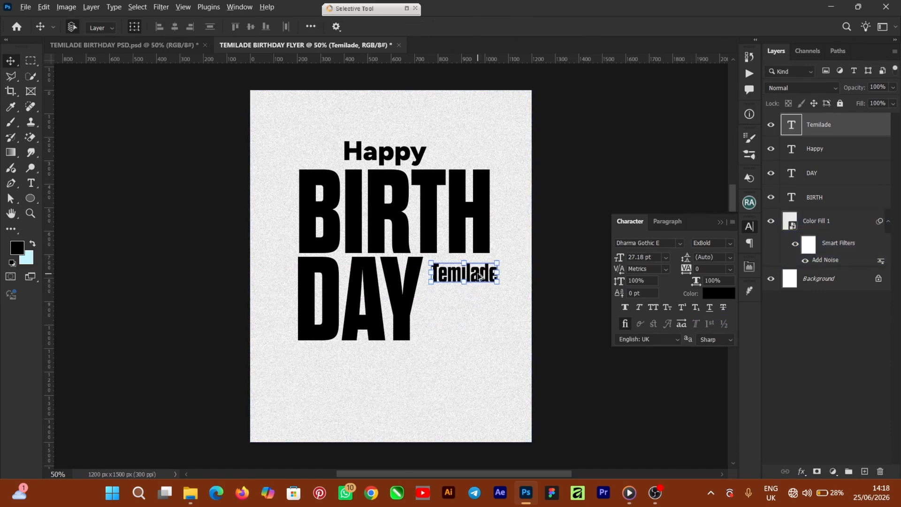
Duplicate the name below itself, replace the copy with the birthday month in capitals, and enlarge it to about 36 pt beside DAY
left_click_drag(478, 277, 482, 307)
double_click(482, 307)
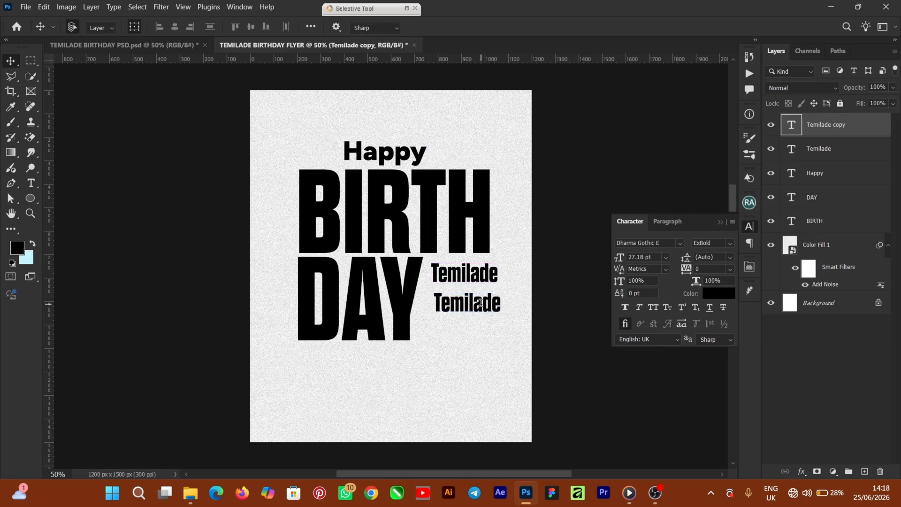
type("JUNE")
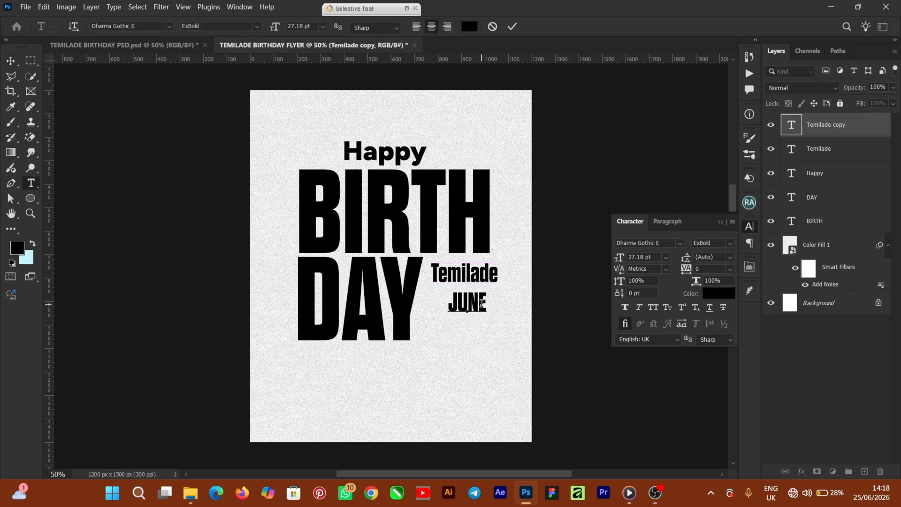
left_click(512, 26)
key("v")
mouse_move(480, 306)
left_mouse_down()
mouse_move(463, 308)
mouse_move(492, 306)
mouse_move(479, 313)
left_mouse_up()
left_click(565, 246)
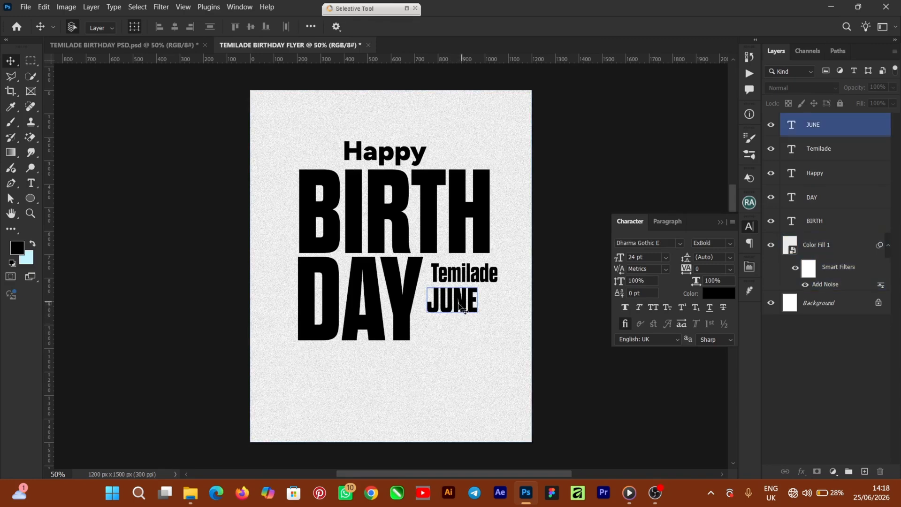
Duplicate the month text directly below itself and change the copy to the birthday's day number with a lowercase th, keeping it unrotated
left_click_drag(461, 303, 462, 334)
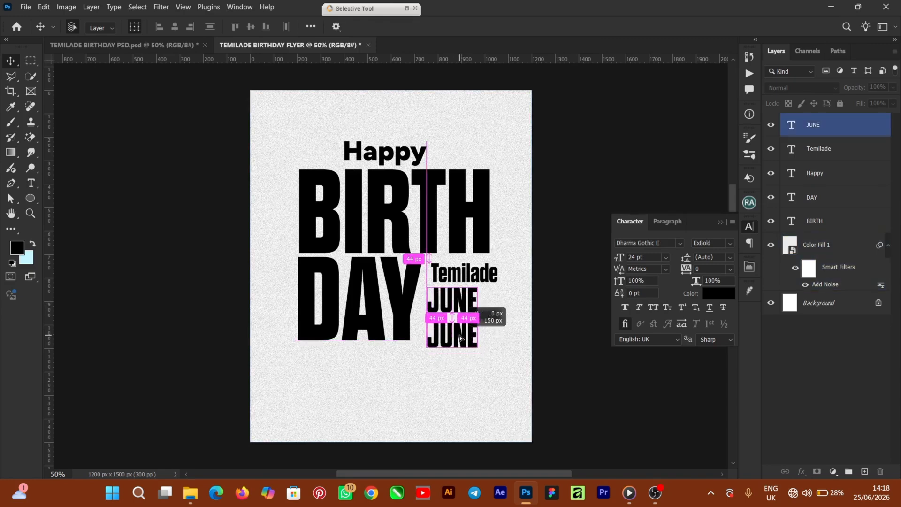
double_click(462, 334)
type("25TH")
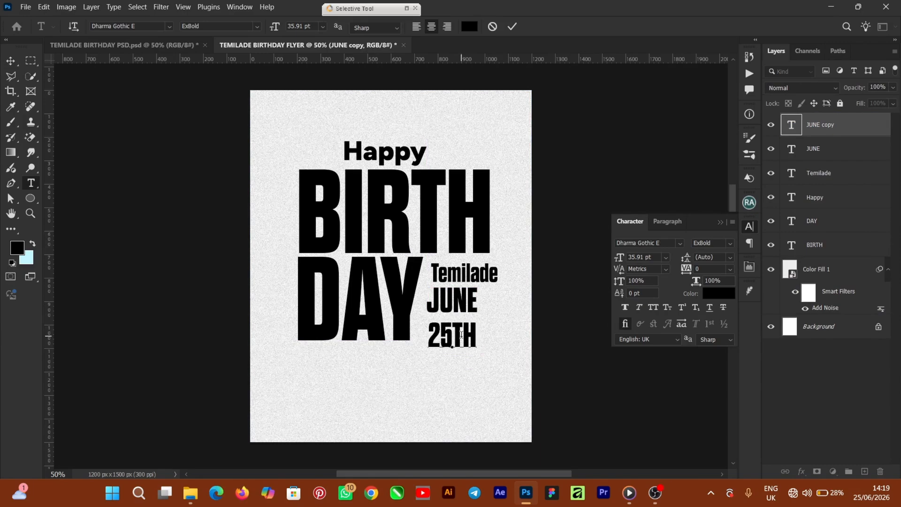
key("ctrl+Return")
left_click_drag(461, 336, 476, 336)
scroll(478, 333, "up", 3)
left_click(571, 26)
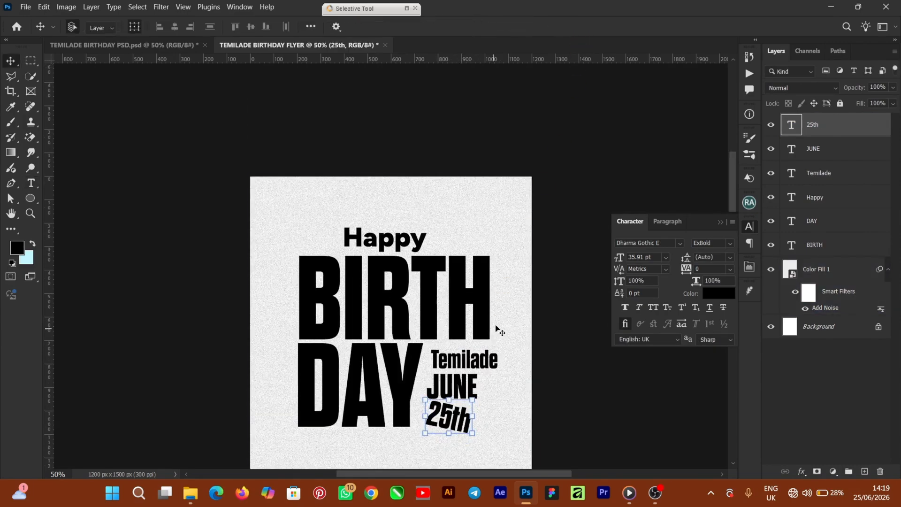
key("ctrl+z")
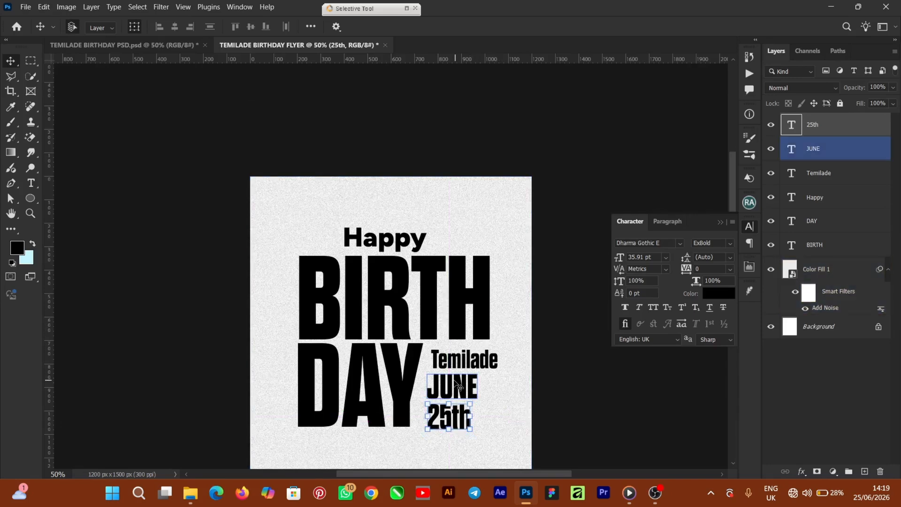
Left-align the name, month and day-number texts, then enlarge them together to match DAY's height, just beside the Y
left_click(458, 386, "shift")
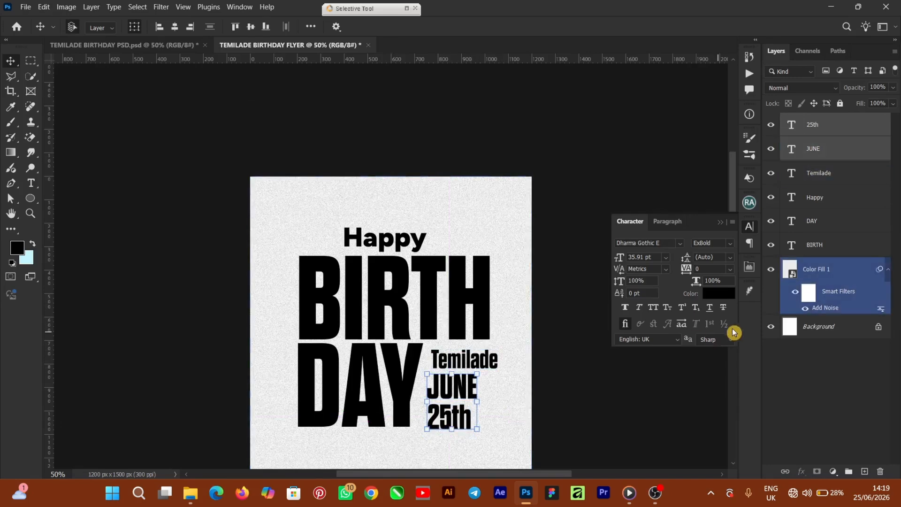
left_click(718, 227)
scroll(507, 251, "down", 3)
left_click(490, 284, "shift")
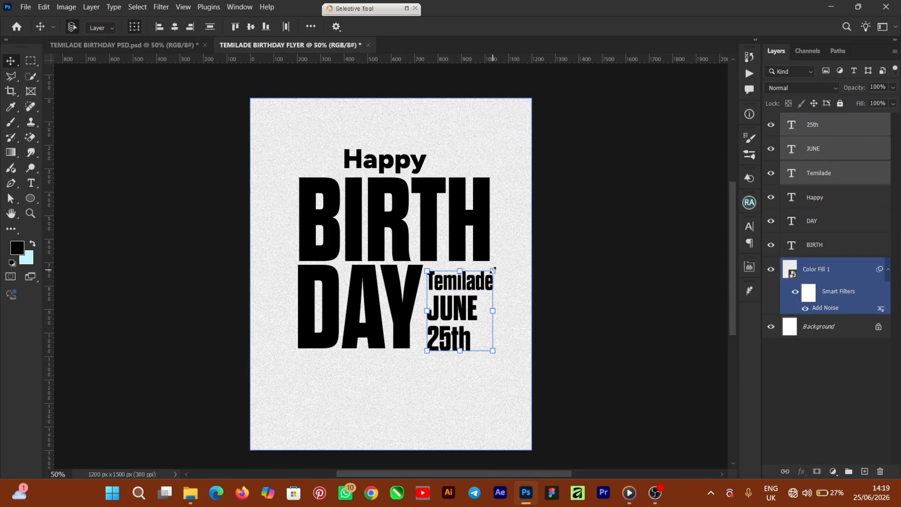
left_click_drag(498, 266, 499, 264)
left_click_drag(463, 302, 467, 301)
left_click(578, 29)
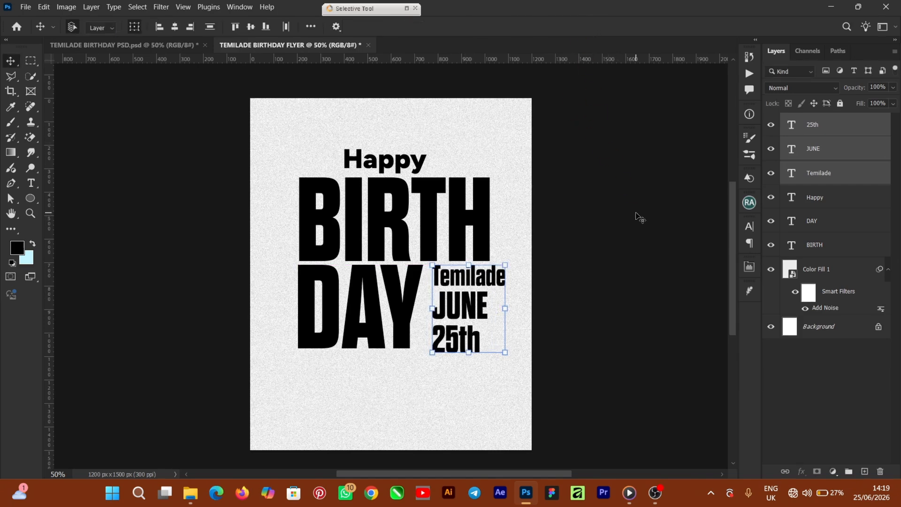
Select all six text layers and scale them together to about 120% across the canvas
left_click(838, 224, "shift")
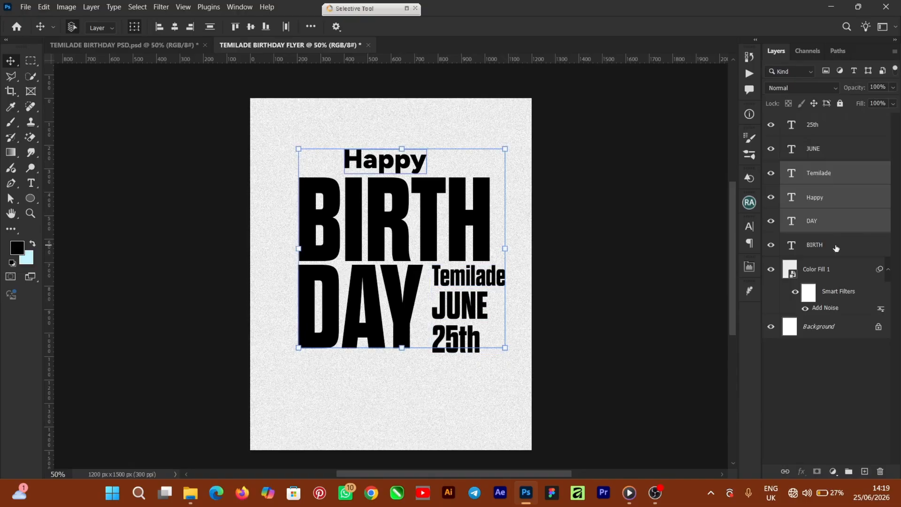
left_click(832, 152, "shift")
left_click(837, 129, "shift")
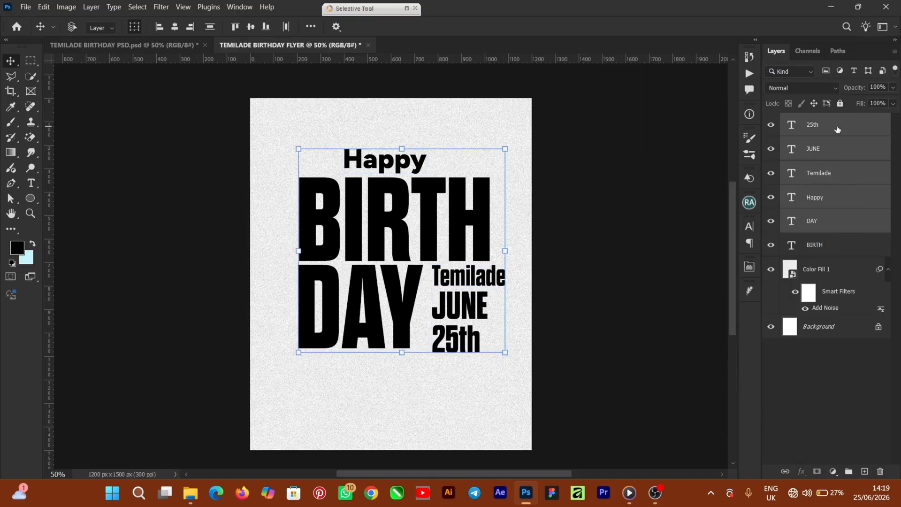
left_click(839, 249, "shift")
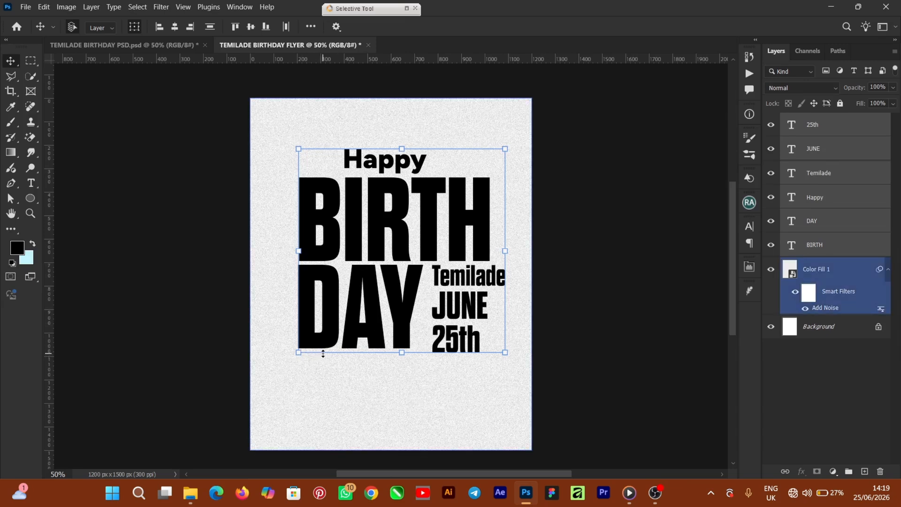
left_click_drag(298, 351, 269, 381)
left_click_drag(507, 152, 530, 168)
Rotate the whole text block about -17.5° and set its scale to about 117% so it fits within the canvas width
left_click_drag(536, 137, 486, 111)
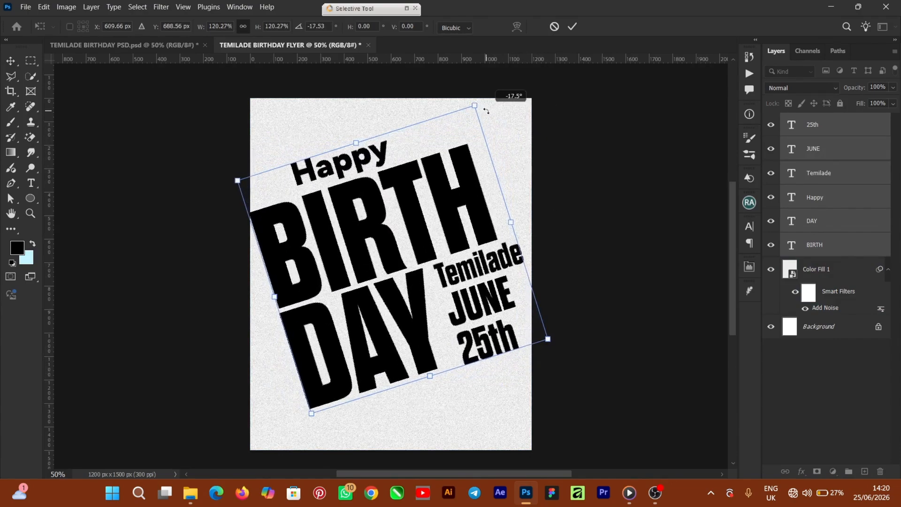
left_click_drag(358, 279, 356, 282)
left_click_drag(231, 182, 244, 187)
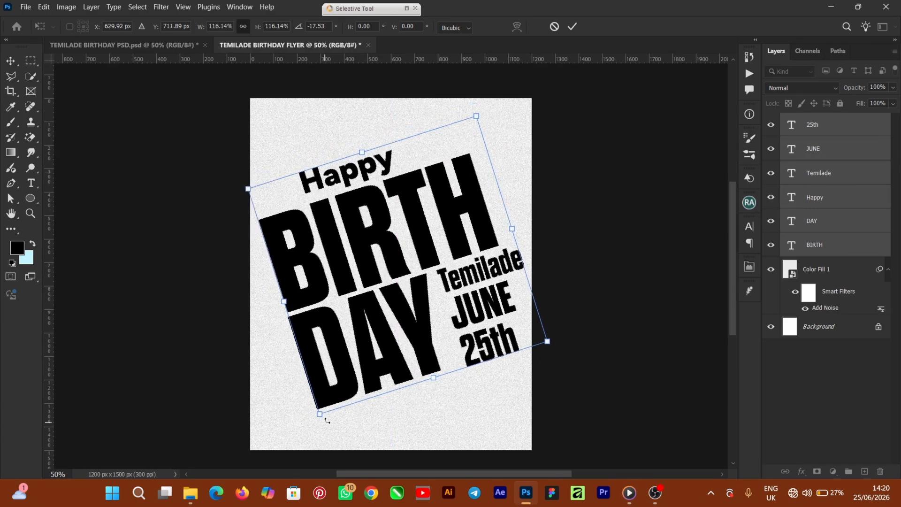
left_click_drag(320, 413, 317, 416)
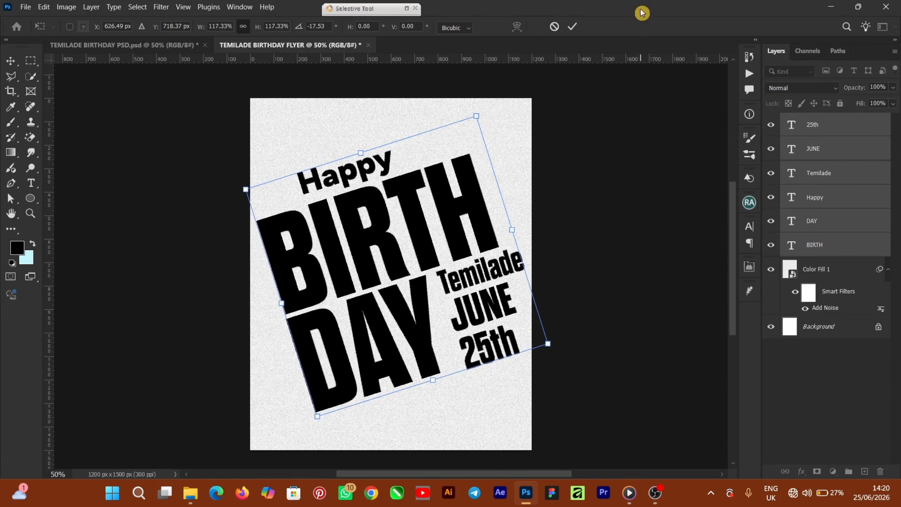
left_click(577, 29)
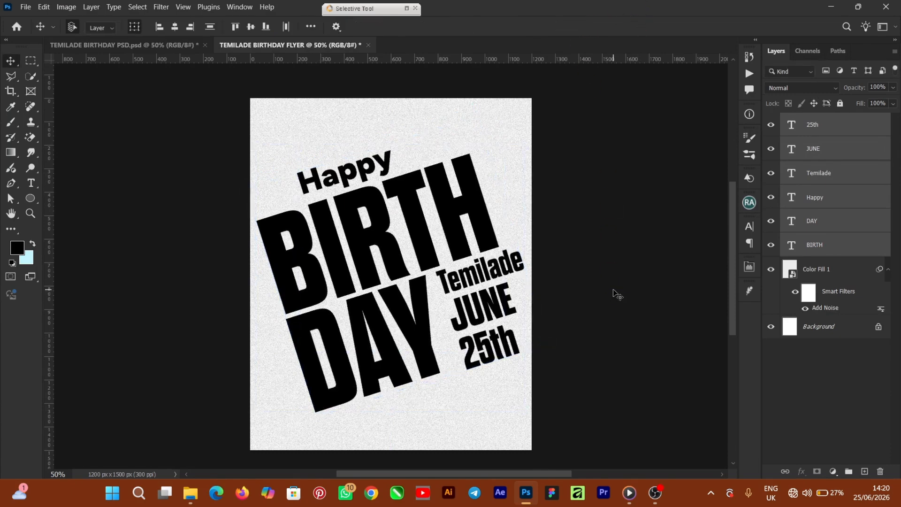
Scale the name, month and day-number texts together to about 75%, rotate them -1.25° and position them beside the Y of DAY
left_click(467, 288)
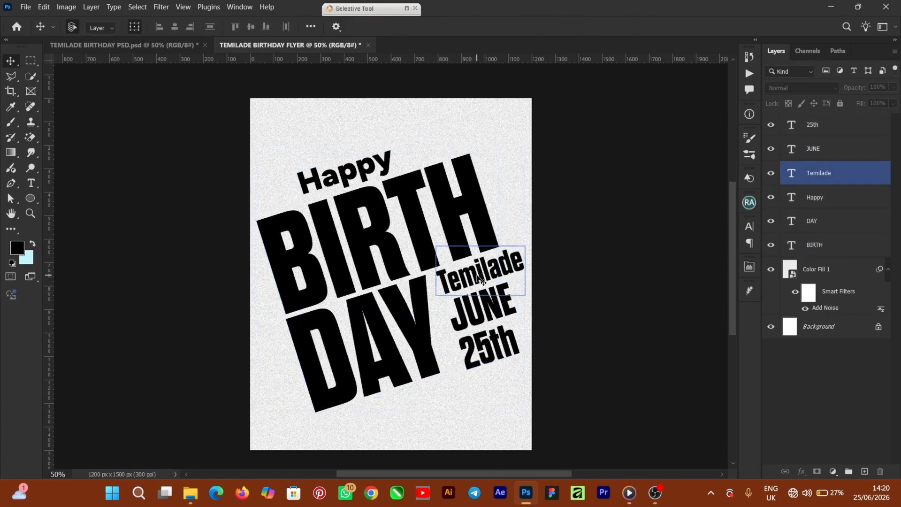
left_click(476, 278)
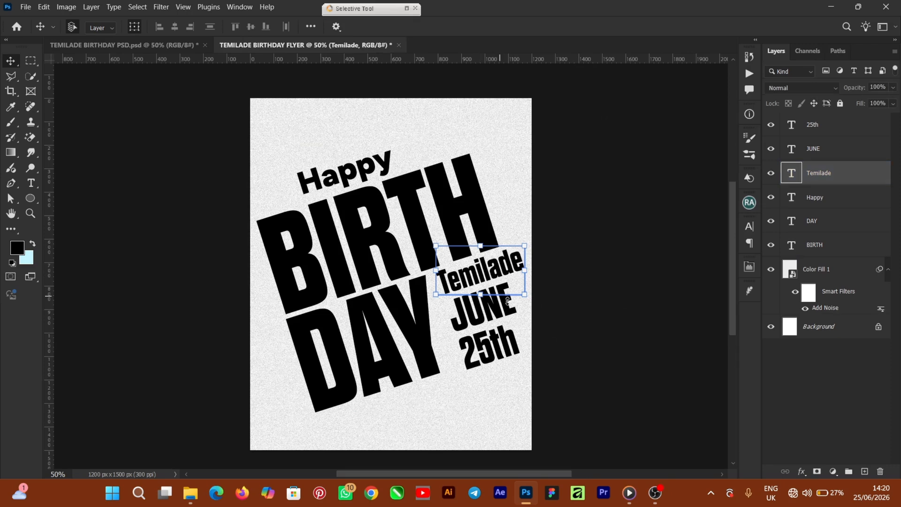
left_click(829, 149, "shift")
left_click(826, 125, "shift")
key("ctrl+t")
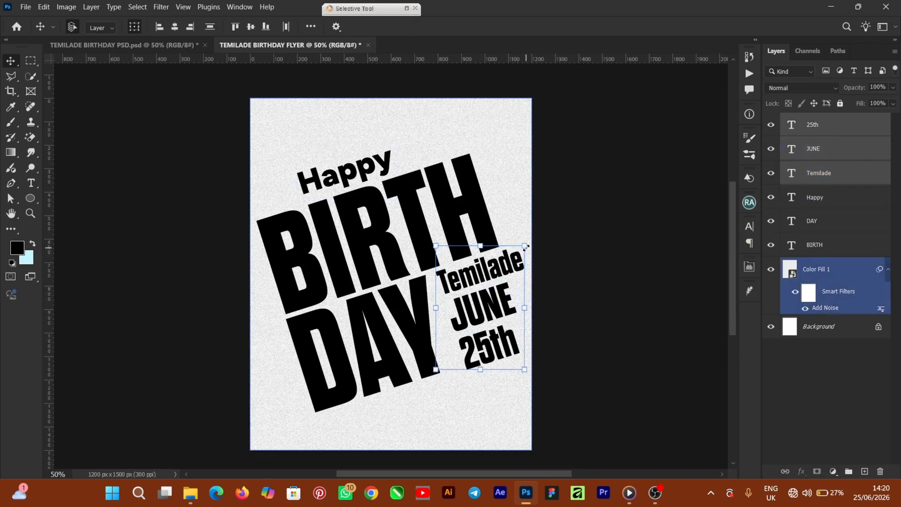
left_click_drag(524, 245, 499, 270)
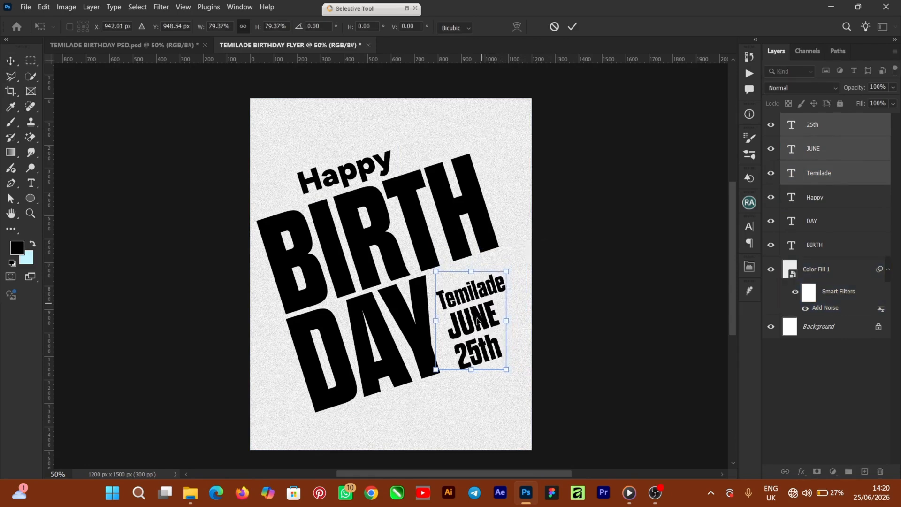
left_click_drag(478, 320, 477, 308)
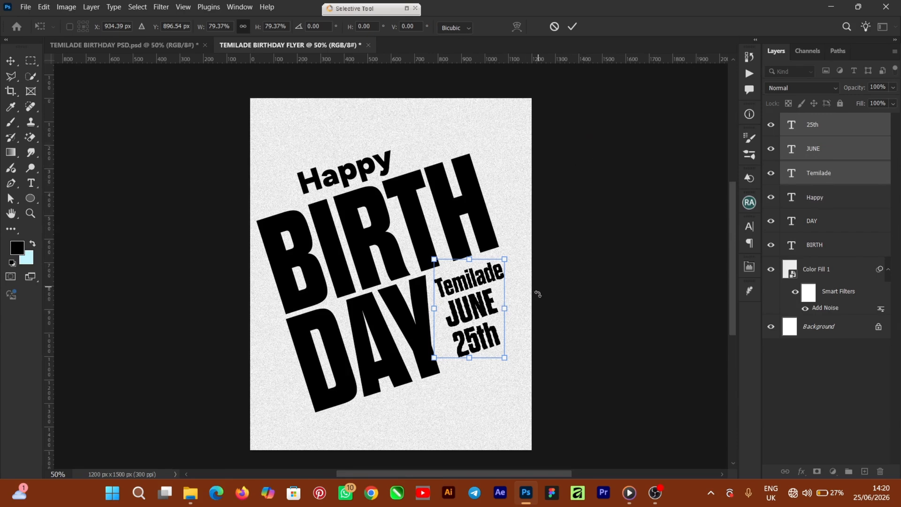
left_click_drag(518, 256, 518, 254)
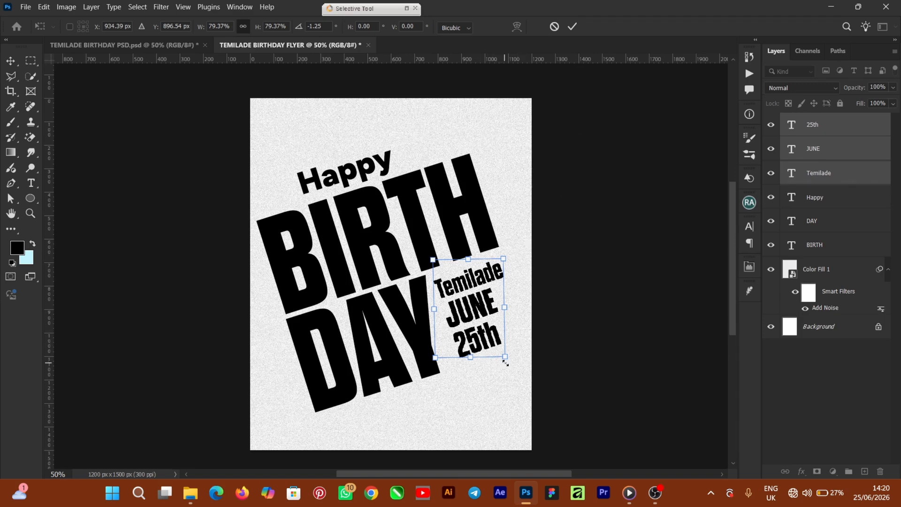
left_click_drag(505, 363, 505, 346)
left_click(595, 289)
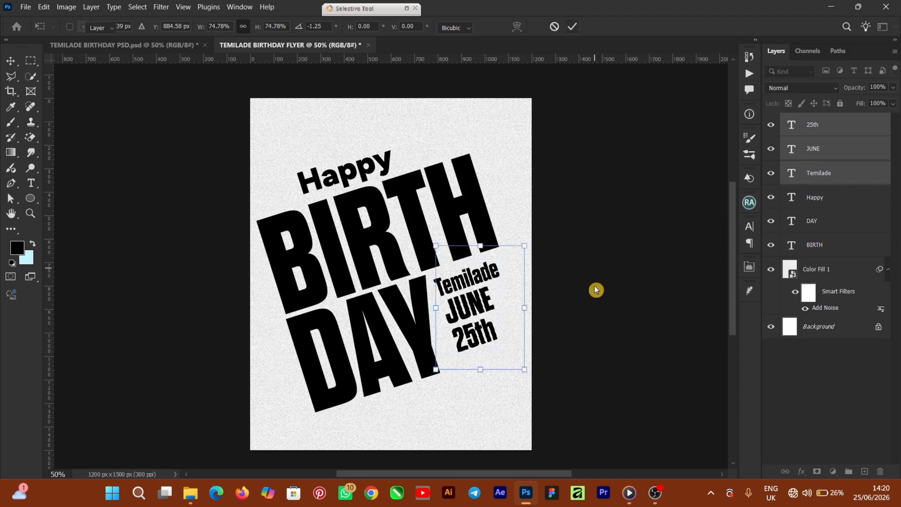
Enlarge the celebrant's name text slightly so it spans a little wider beneath BIRTH
left_click(495, 277)
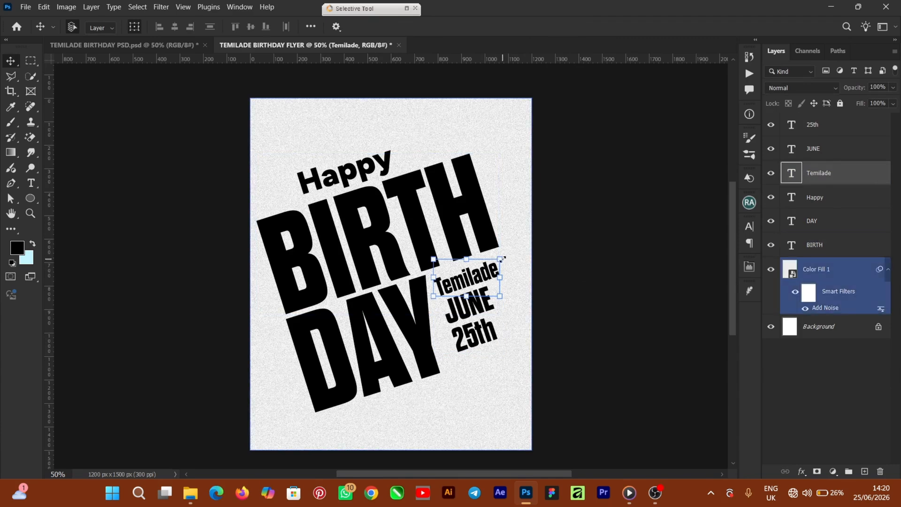
left_click_drag(502, 259, 506, 252)
left_click(572, 27)
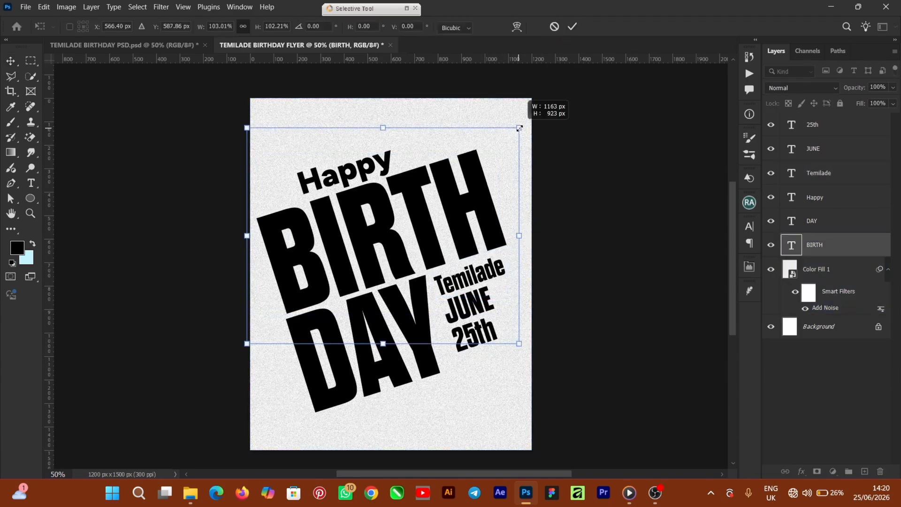
Enlarge the BIRTH text slightly, to a little over 103%, keeping its lower-left edge in place
left_click_drag(520, 127, 521, 125)
left_click(572, 26)
left_click(594, 291)
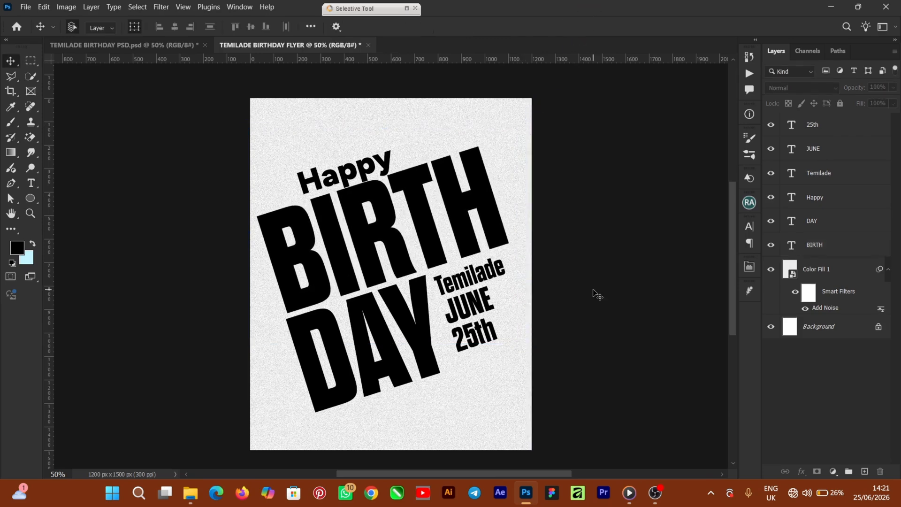
Shift Happy up and shrink it slightly above BIRTH, and nudge DAY a touch to the right
mouse_move(346, 181)
left_mouse_down()
mouse_move(348, 162)
mouse_move(348, 171)
left_mouse_up()
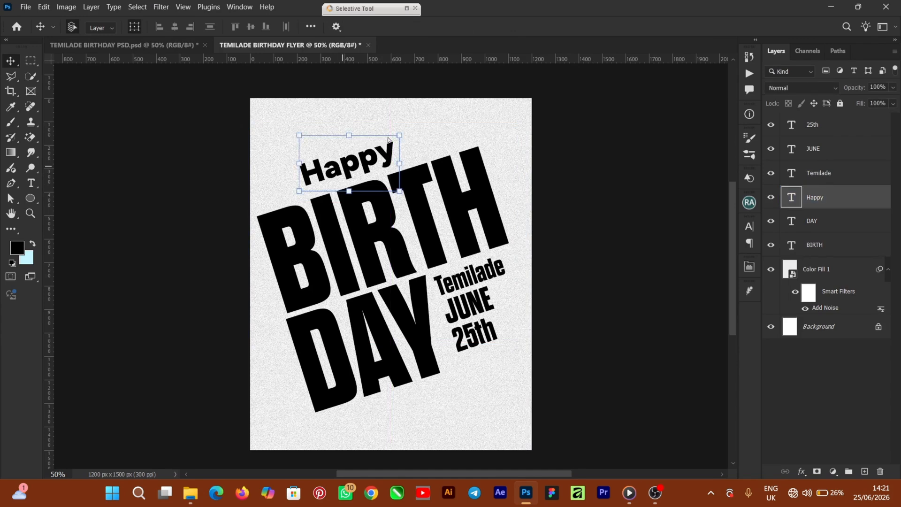
mouse_move(399, 136)
left_mouse_down()
mouse_move(398, 126)
mouse_move(390, 146)
left_mouse_up()
left_click(652, 330)
left_click(651, 332)
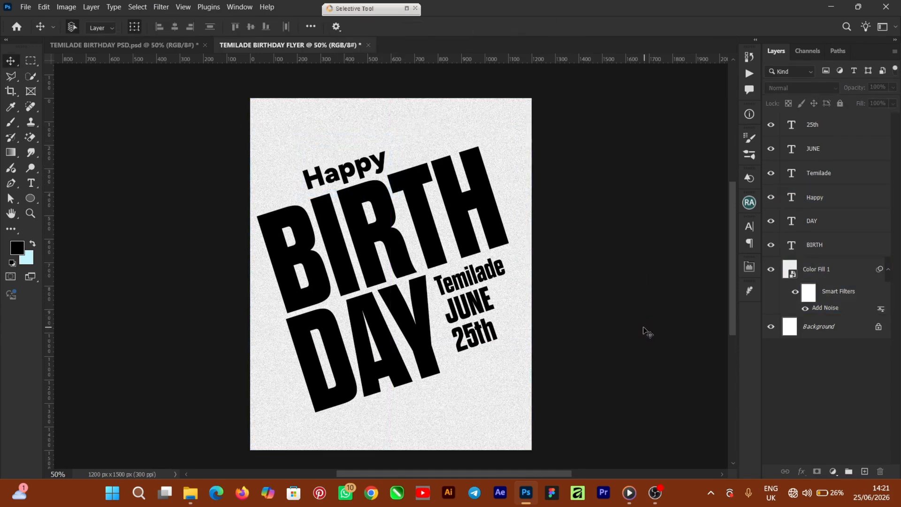
left_click(361, 334)
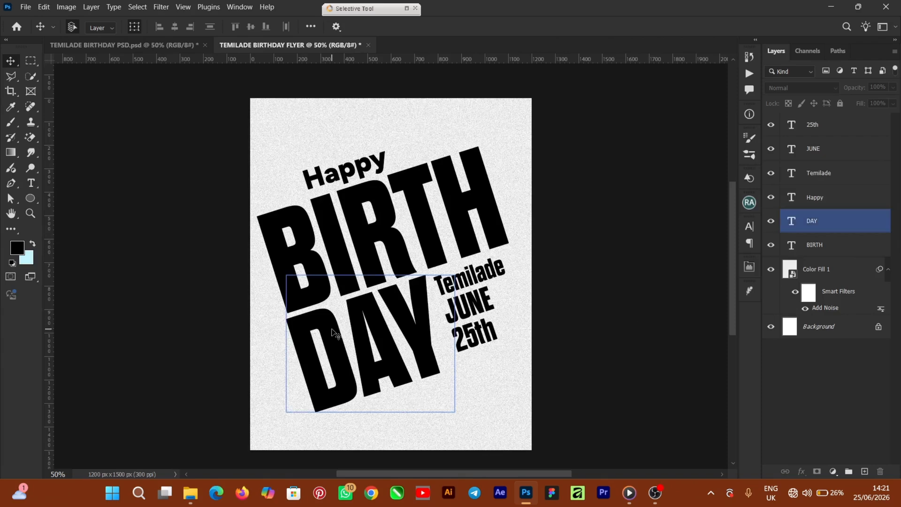
Add a reversed Linear Gradient Overlay to the BIRTH text at a -176° angle and 150% scale
left_click(385, 237)
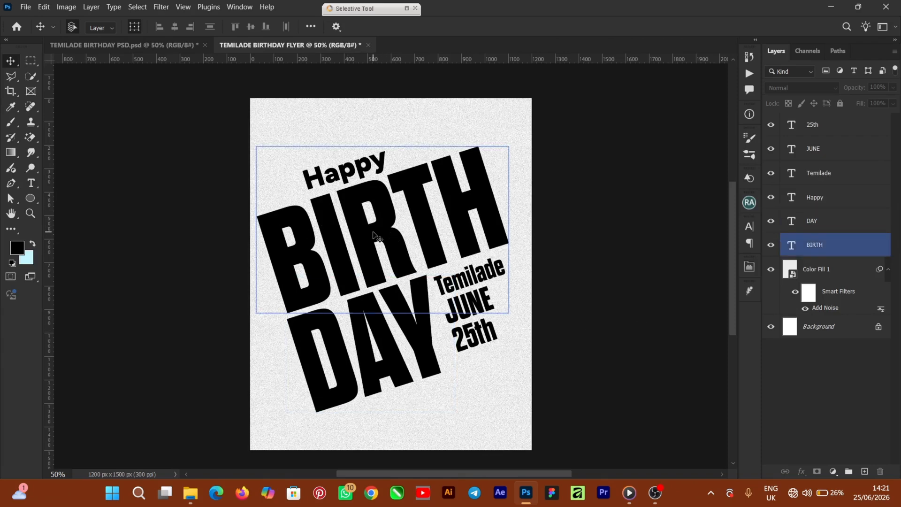
left_click(801, 472)
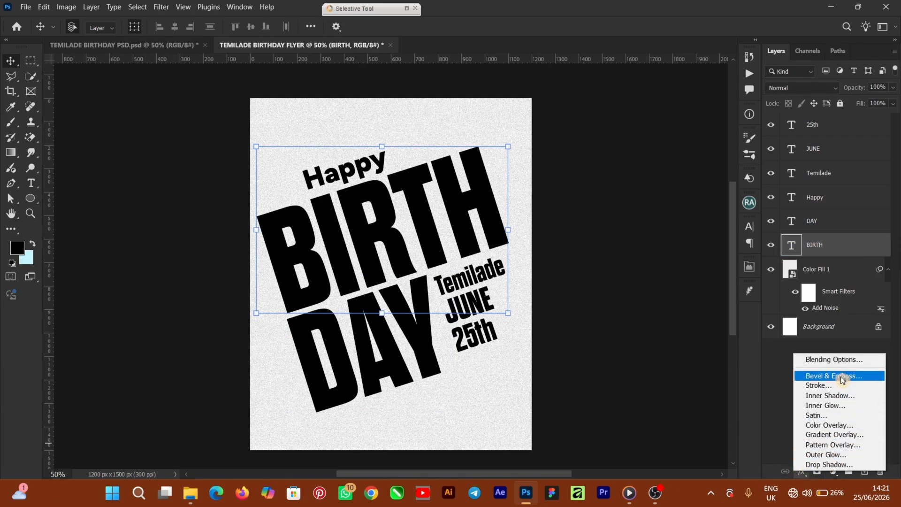
left_click(842, 434)
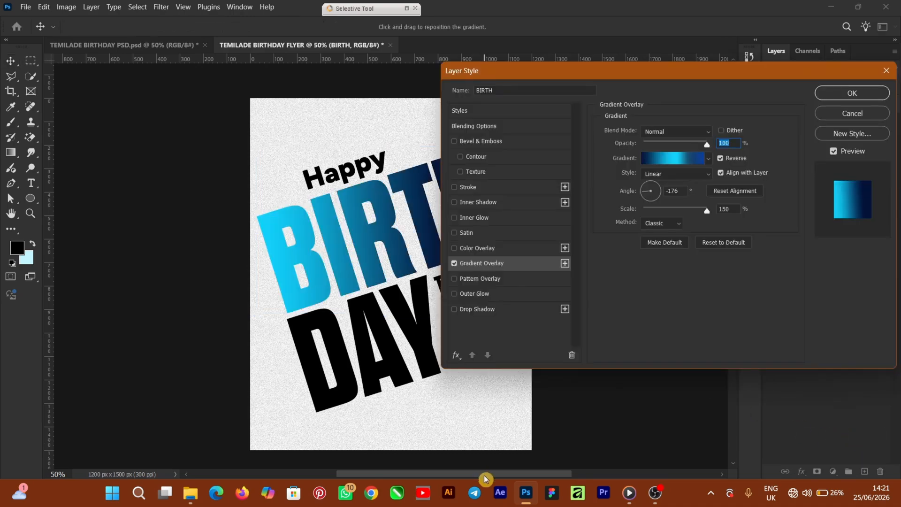
left_click_drag(485, 478, 515, 478)
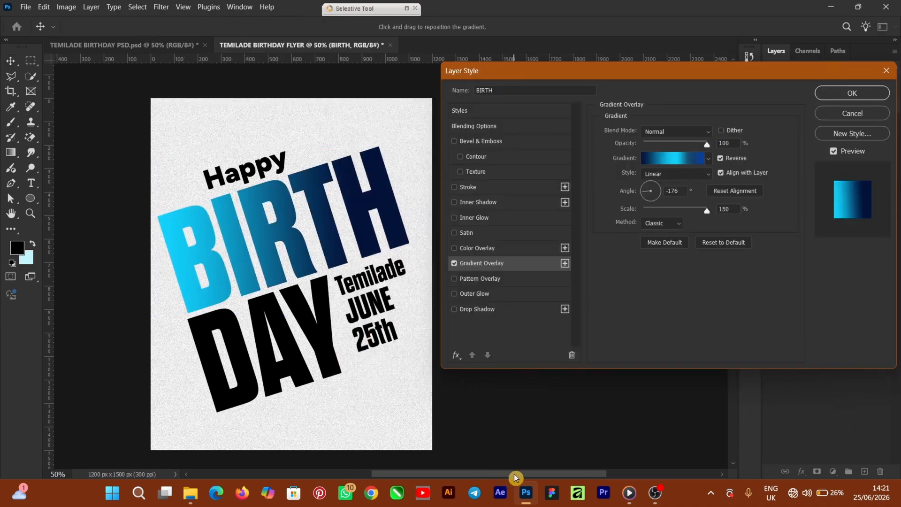
In BIRTH's overlay gradient, use 023f9f for the stop at 0% and 194d71 for the stop at 24%
left_click(681, 160)
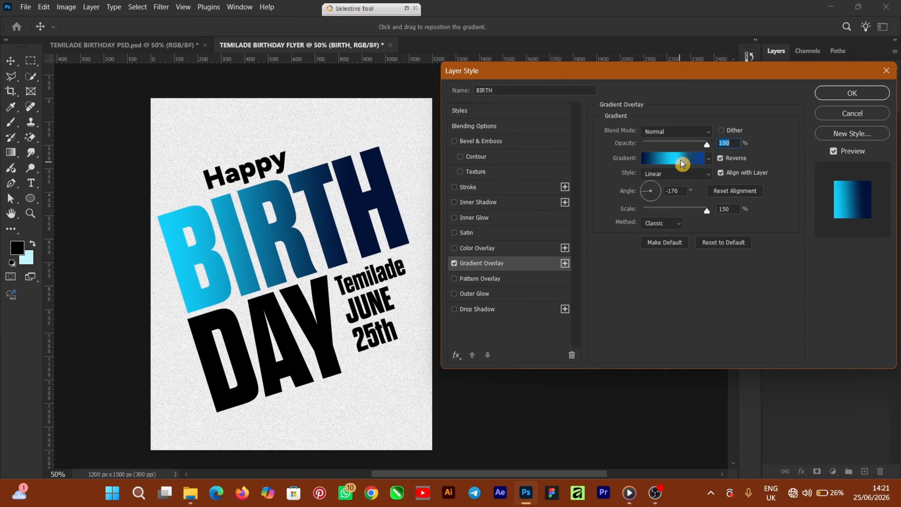
left_click(682, 163)
left_click(517, 271)
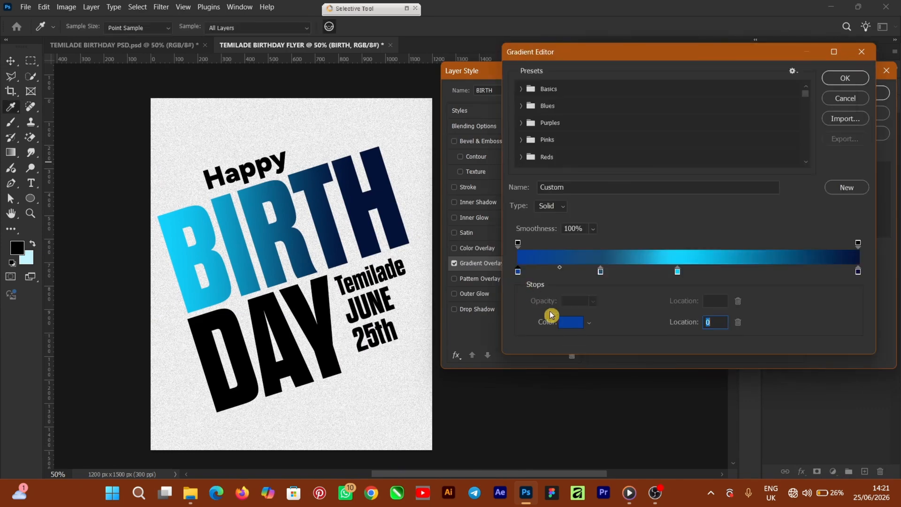
left_click(573, 323)
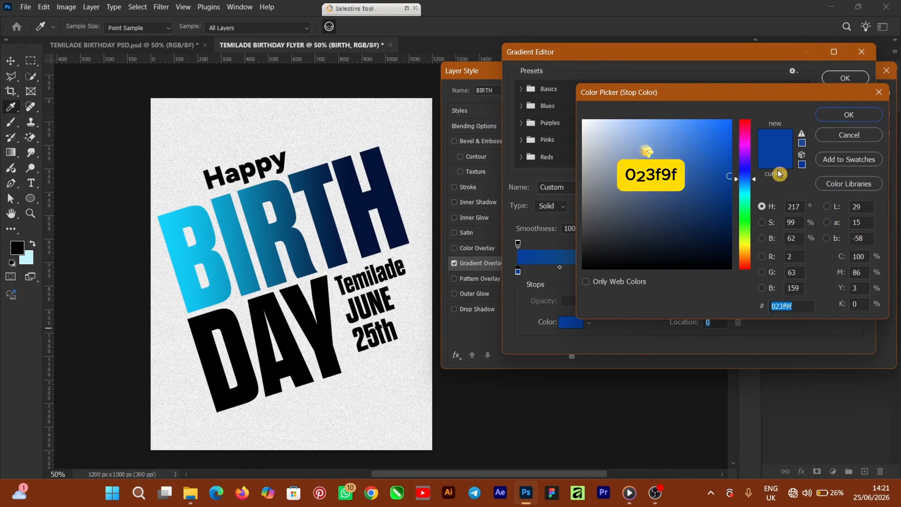
key("Return")
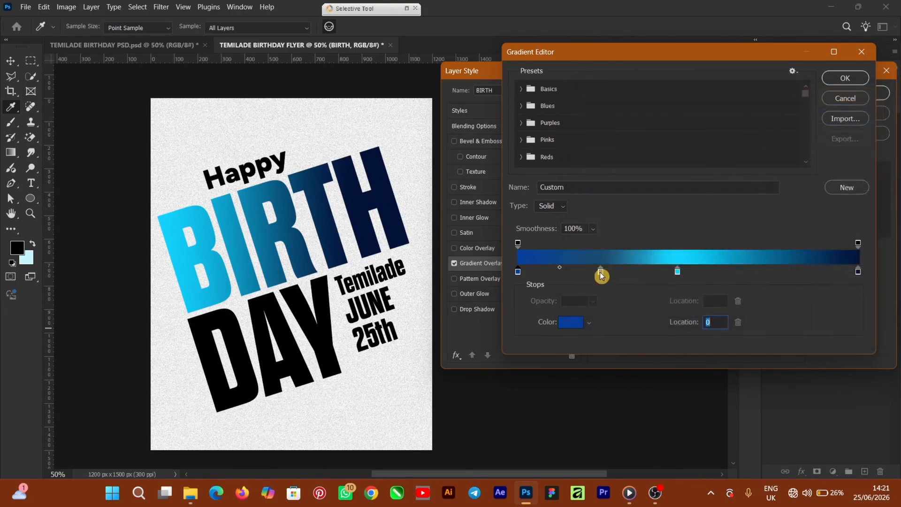
left_click(600, 275)
left_click(570, 323)
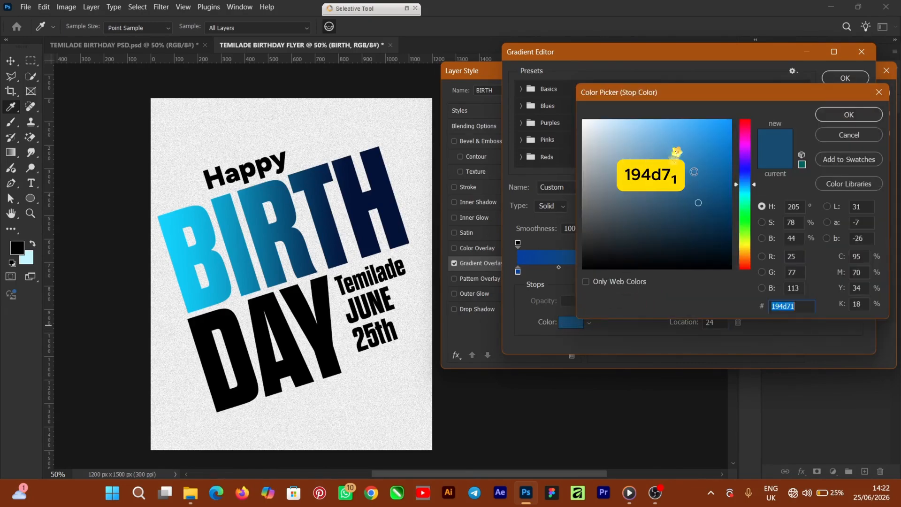
left_click(822, 121)
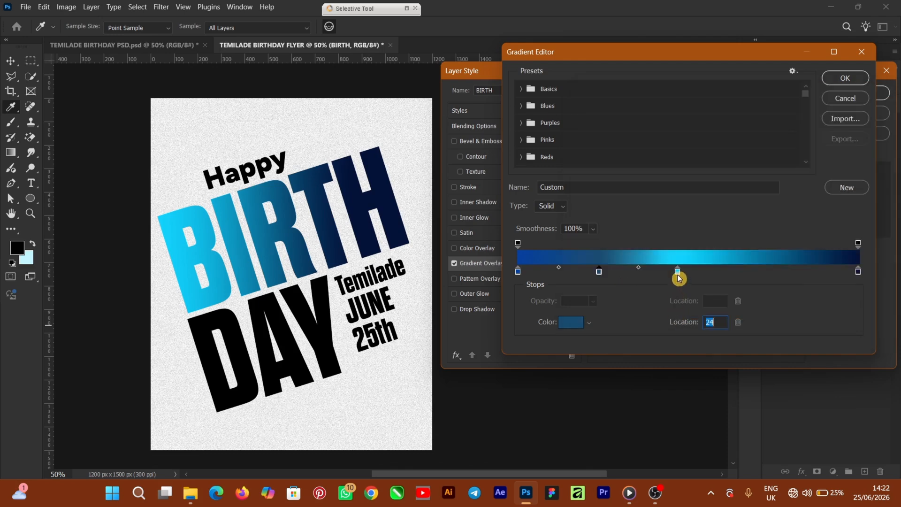
Use 0fd3fd for the gradient stop at 47% and 031239 for the stop at 100%, and apply the overlay to BIRTH
left_click(677, 273)
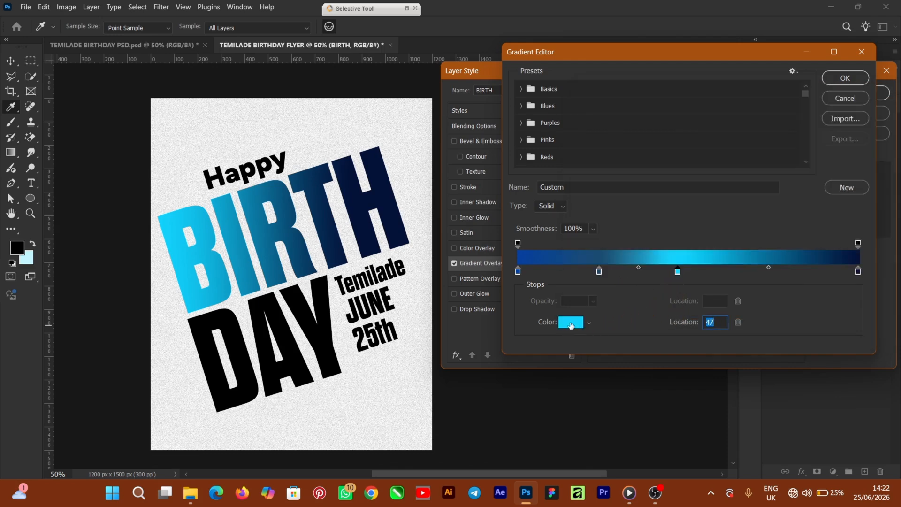
left_click(571, 323)
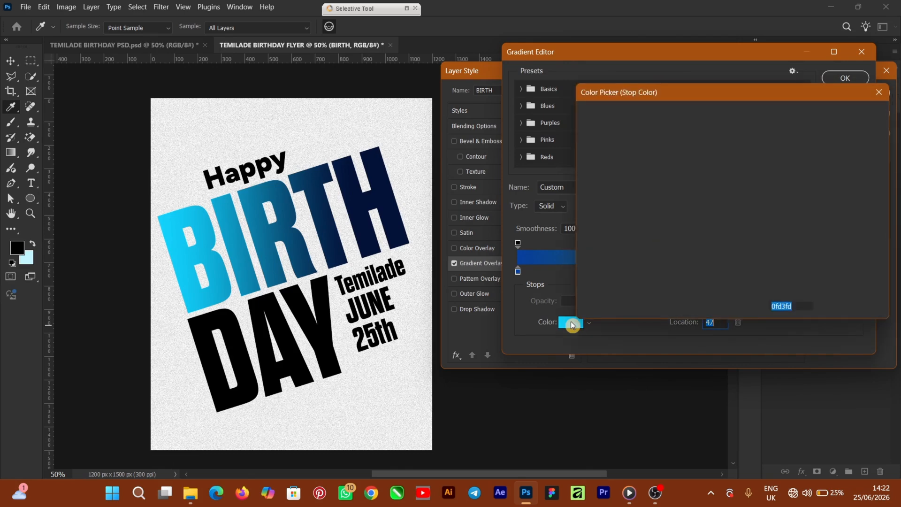
left_click(798, 308)
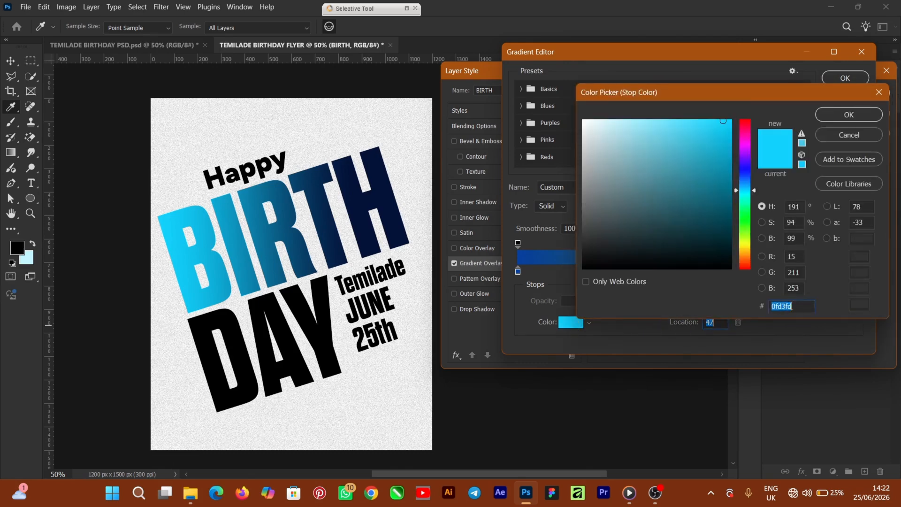
left_click(848, 120)
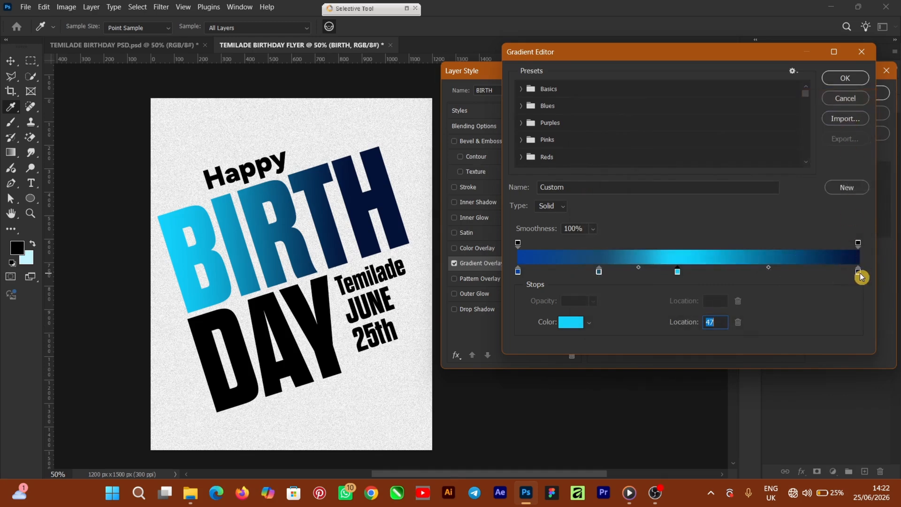
left_click(859, 272)
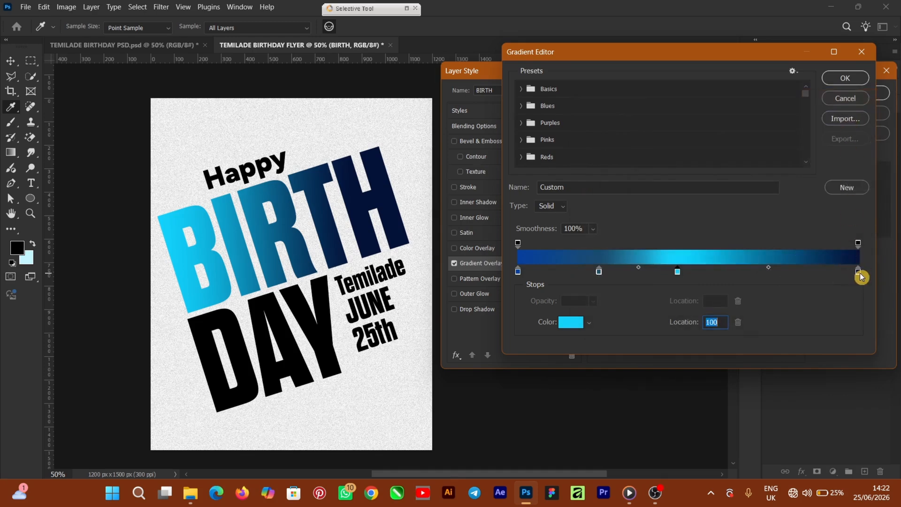
left_click(571, 324)
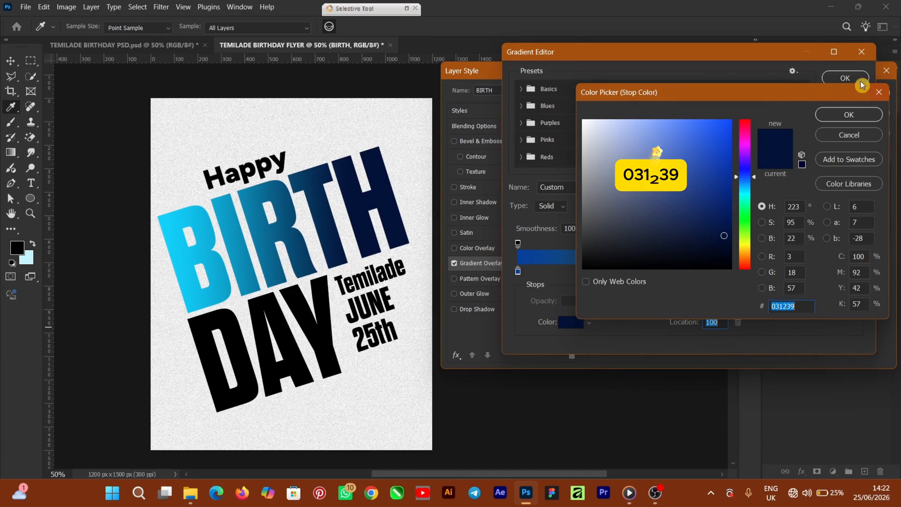
left_click(849, 120)
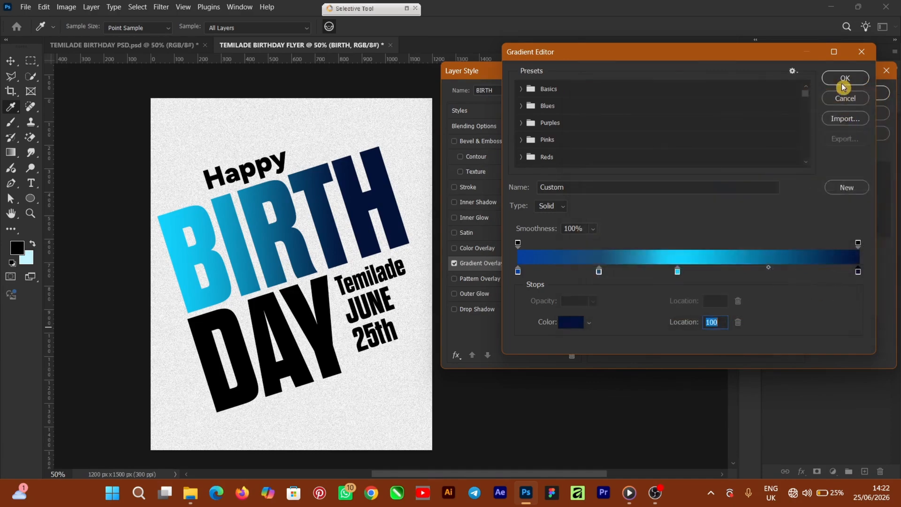
left_click(846, 80)
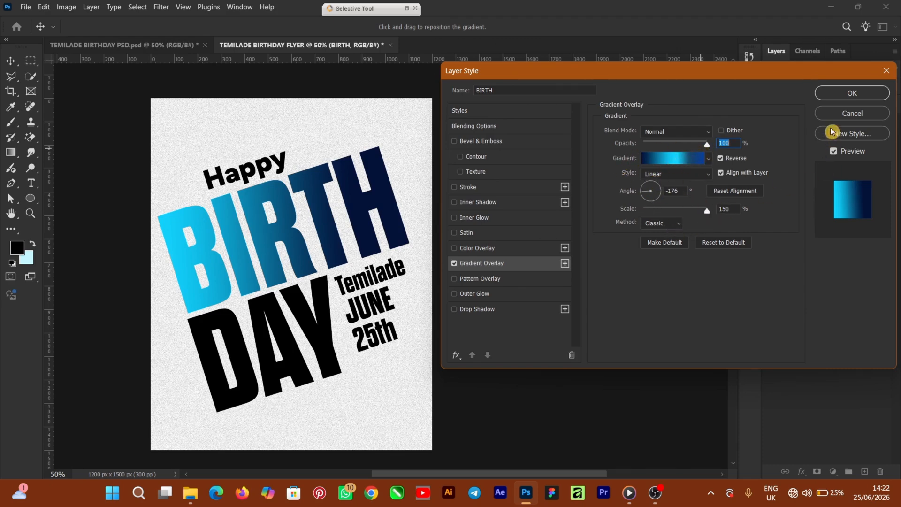
left_click(849, 100)
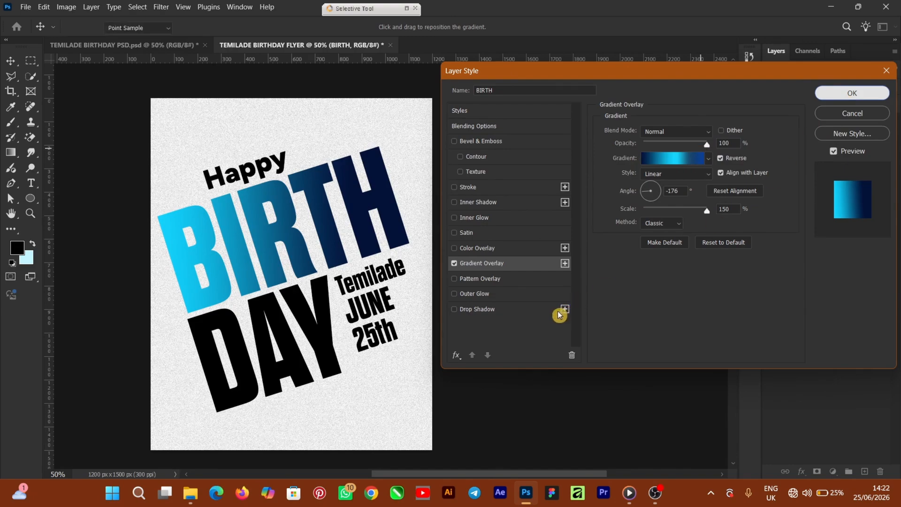
Copy the layer style of the BIRTH text layer
scroll(446, 298, "left", 3)
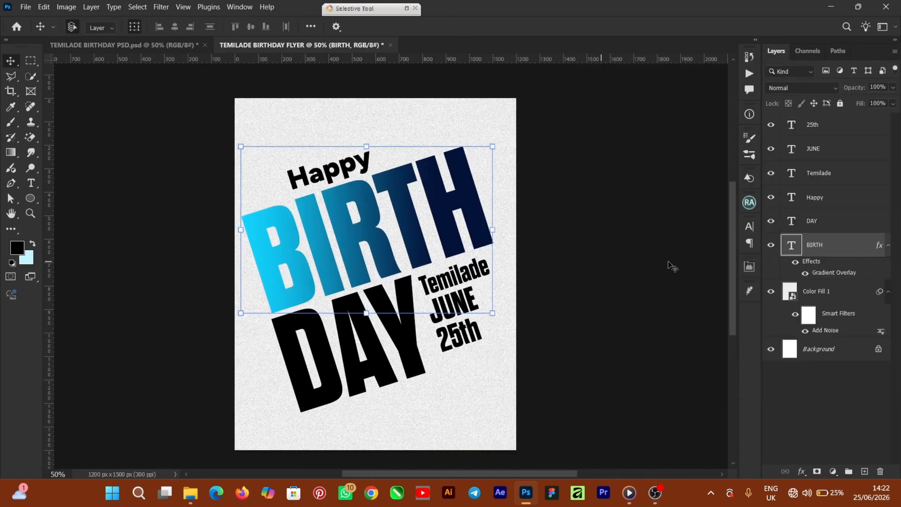
right_click(852, 247)
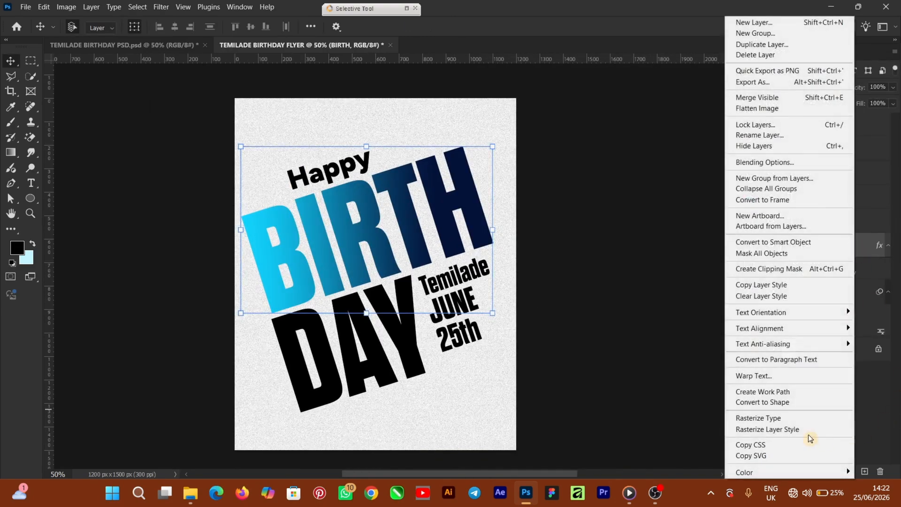
left_click(777, 285)
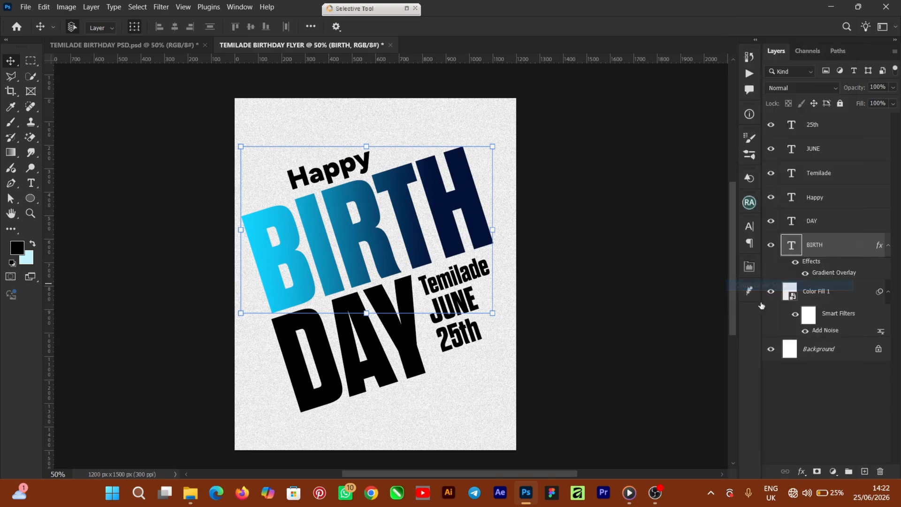
Paste the copied gradient layer style onto the DAY text layer
left_click(845, 224)
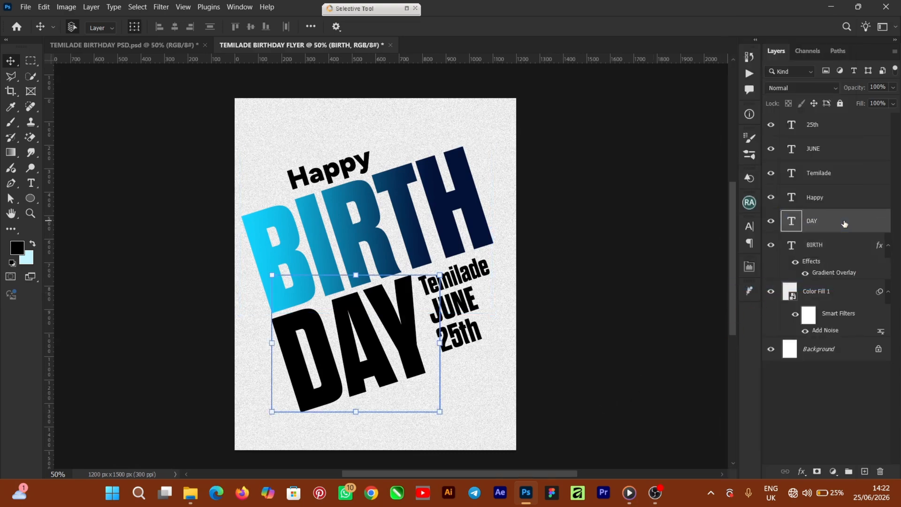
right_click(846, 224)
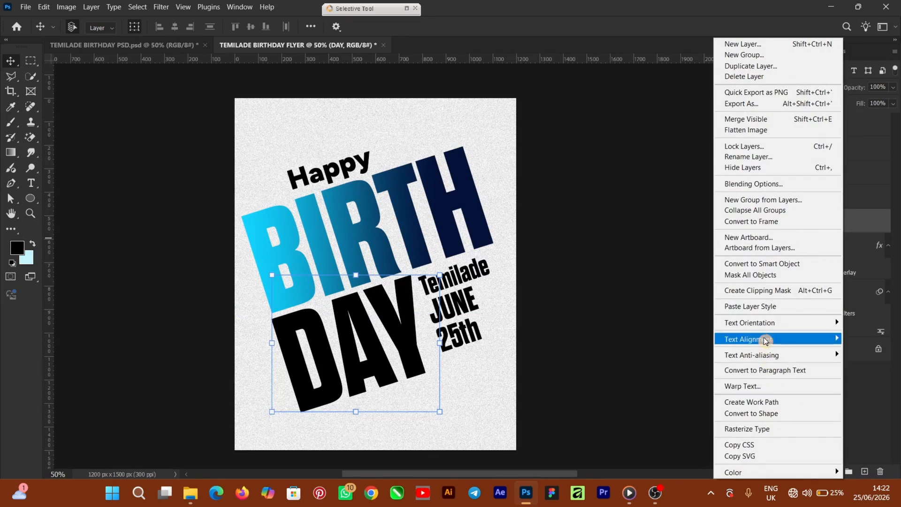
left_click(758, 309)
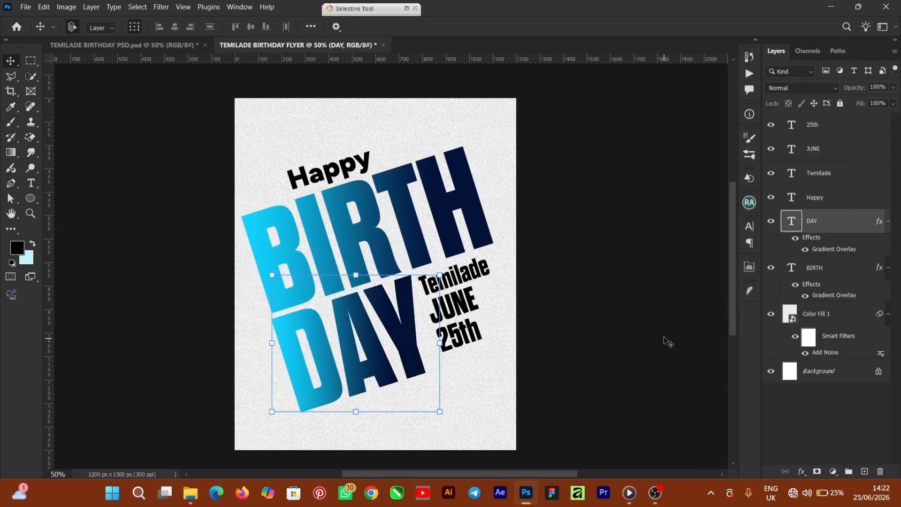
Recolor the Happy text with a blue sampled from the gradient of the BIRTH lettering
left_click(305, 174)
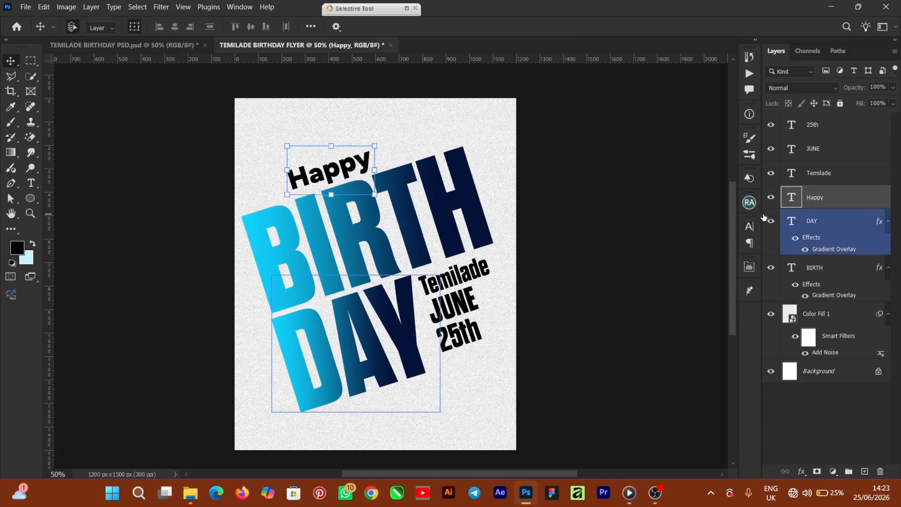
left_click(748, 227)
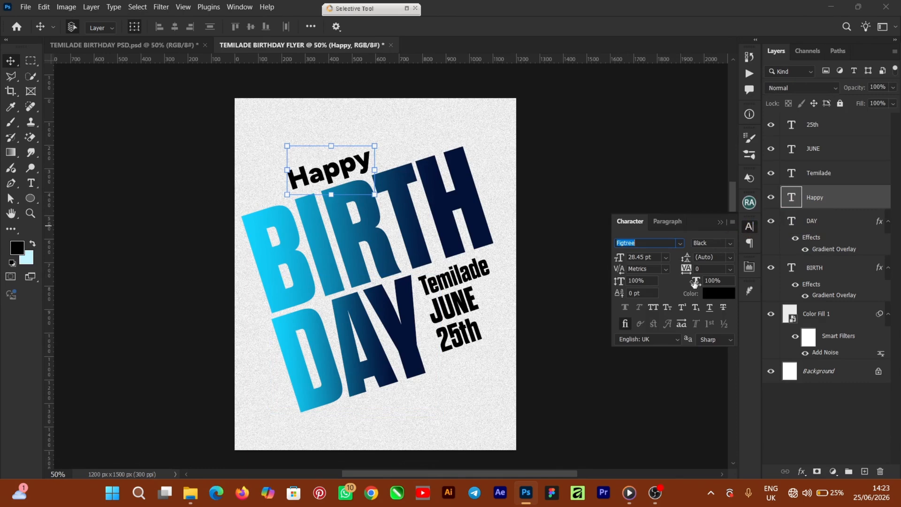
left_click(717, 293)
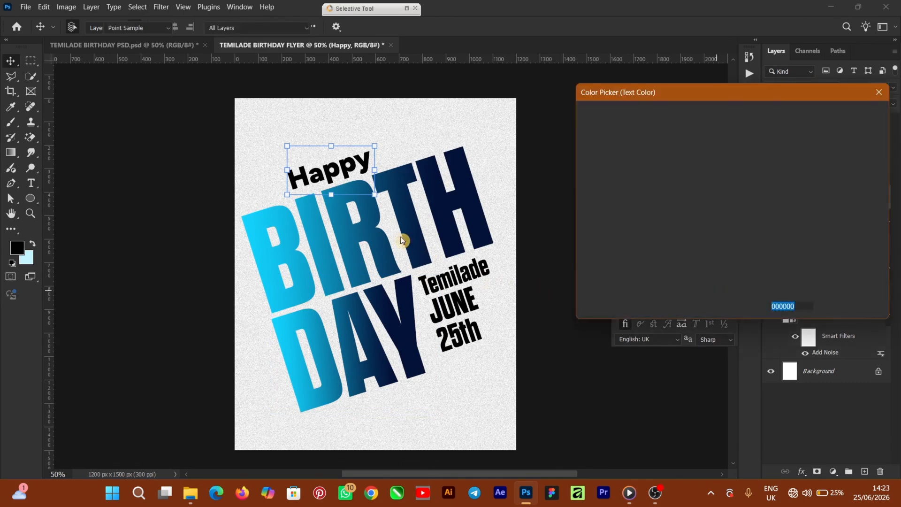
left_click(351, 224)
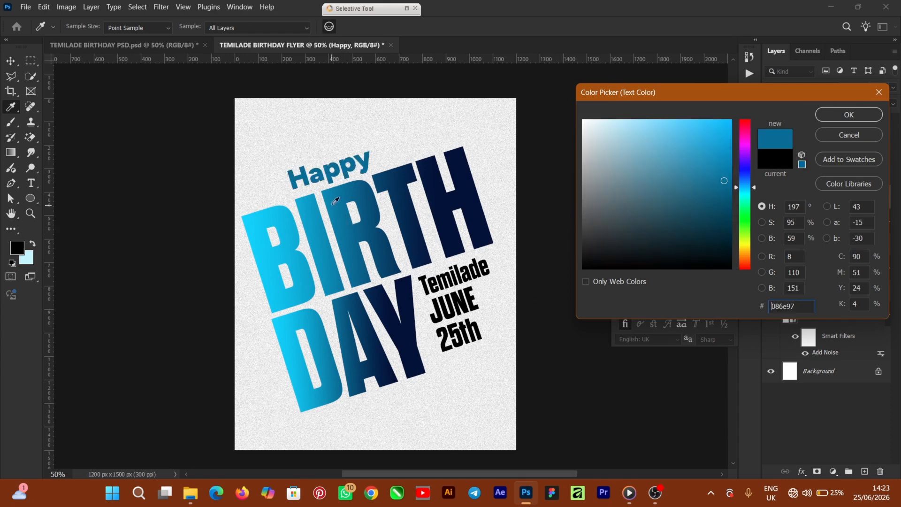
left_click(832, 115)
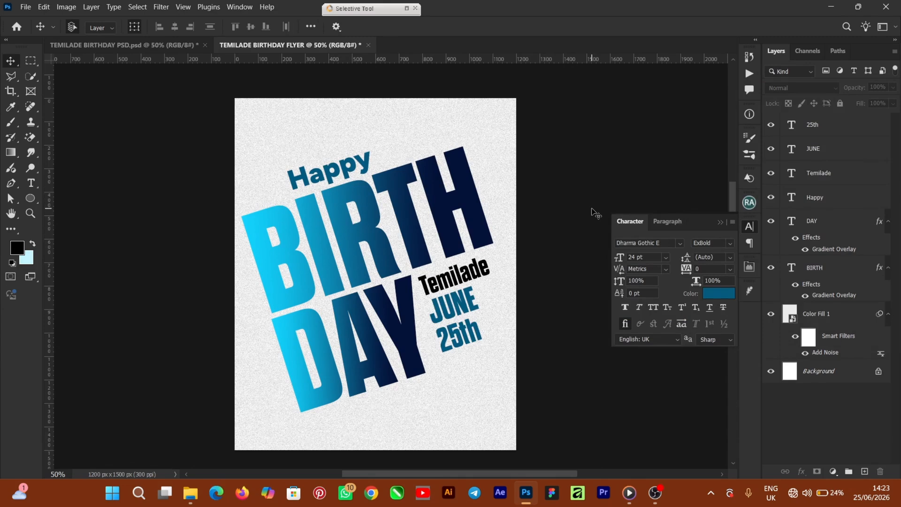
Draw an unfilled ellipse about 424 × 1065 px with a 3 px blue stroke over the headline and rotate it about -28°
key("u")
left_click_drag(262, 194, 360, 442)
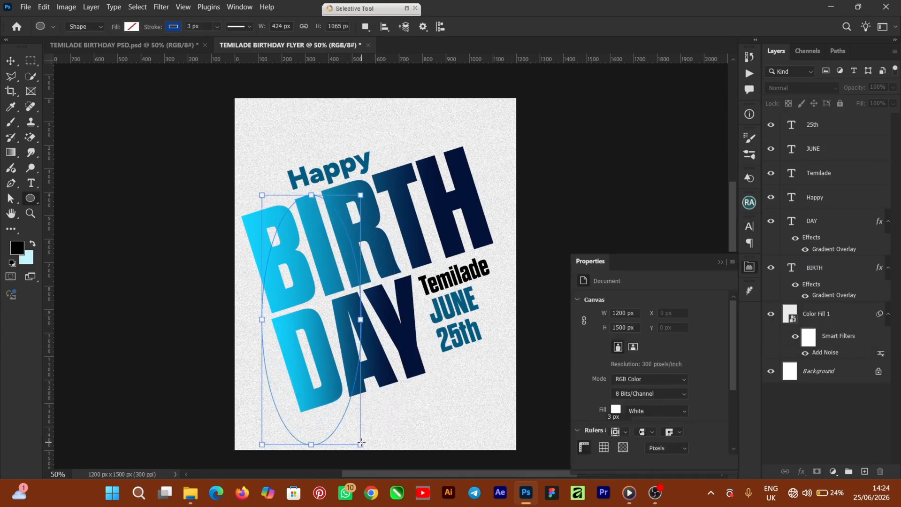
left_click(11, 65)
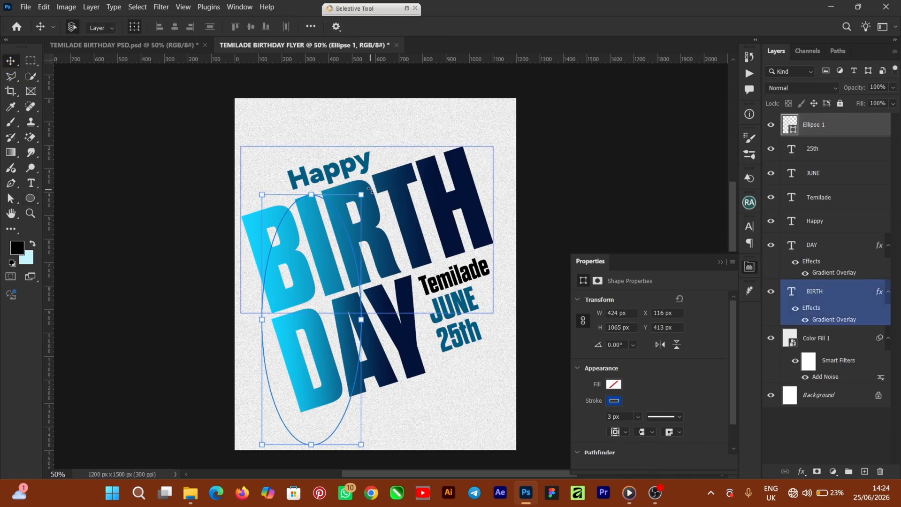
left_click_drag(381, 209, 324, 189)
key("Return")
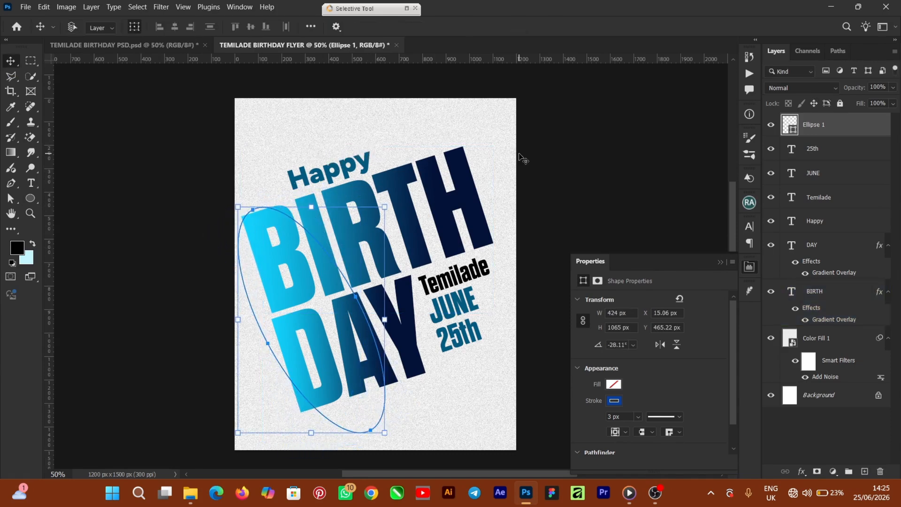
Duplicate the ellipse and rotate the copy about 44° clockwise so the two outlines cross
key("ctrl+j")
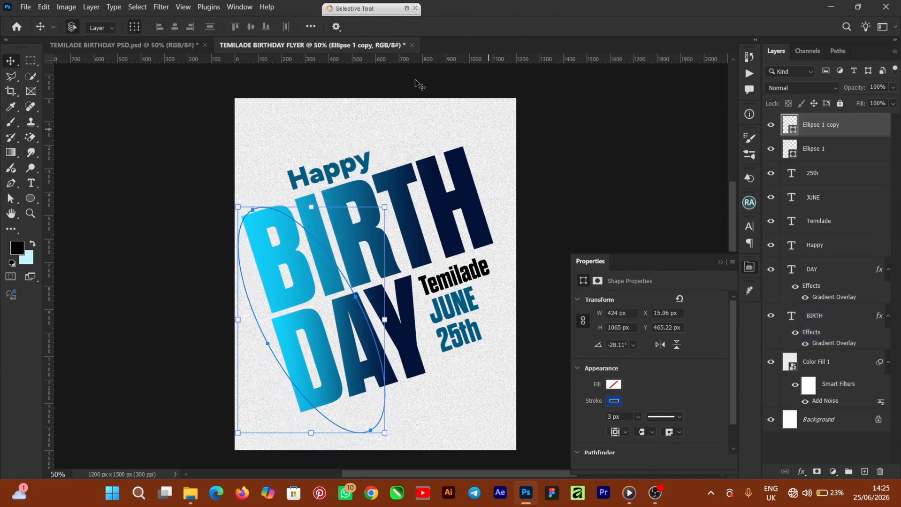
key("ctrl+t")
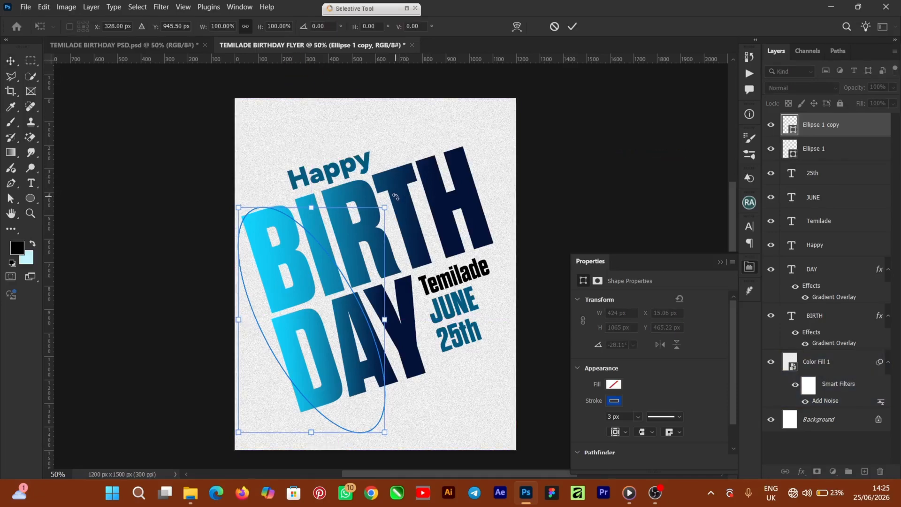
left_click_drag(396, 197, 462, 289)
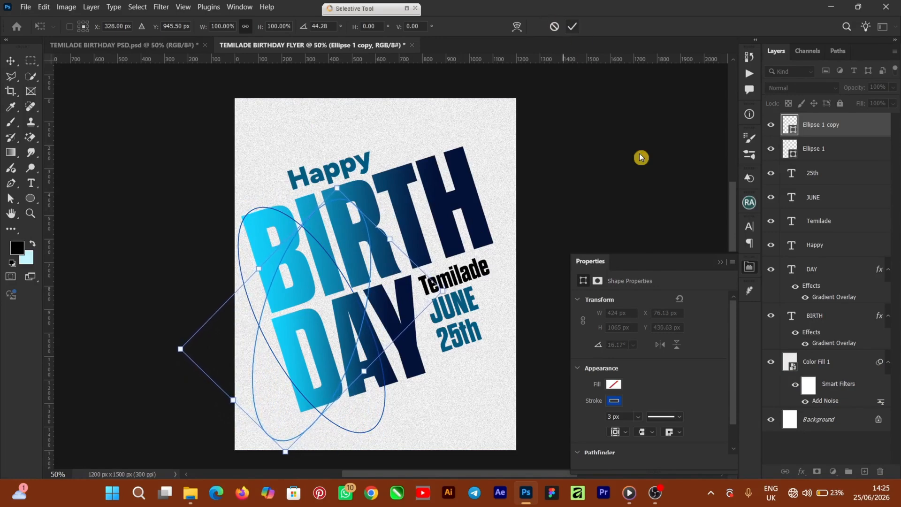
key("Return")
left_click(720, 262)
Transform both ellipses together over the headline, scaling them to about 143% and rotating them about -32°
left_click(848, 159)
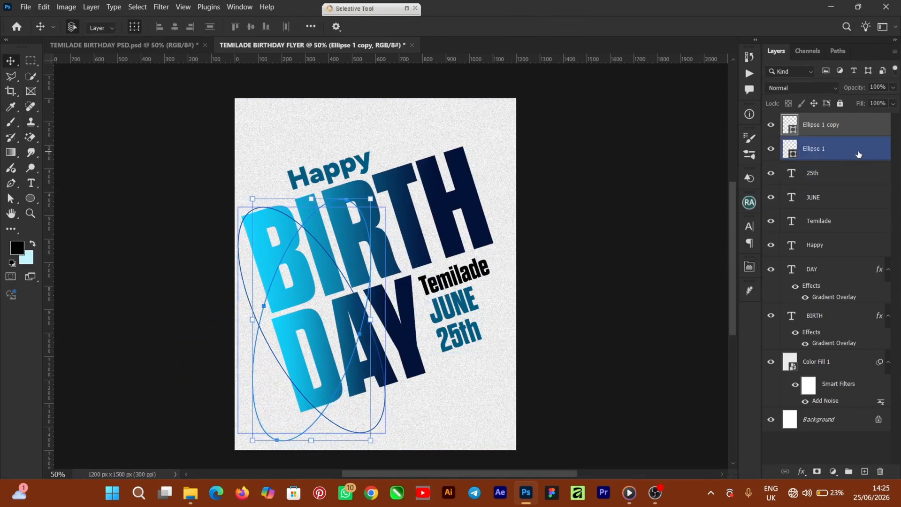
left_click(367, 212, "shift")
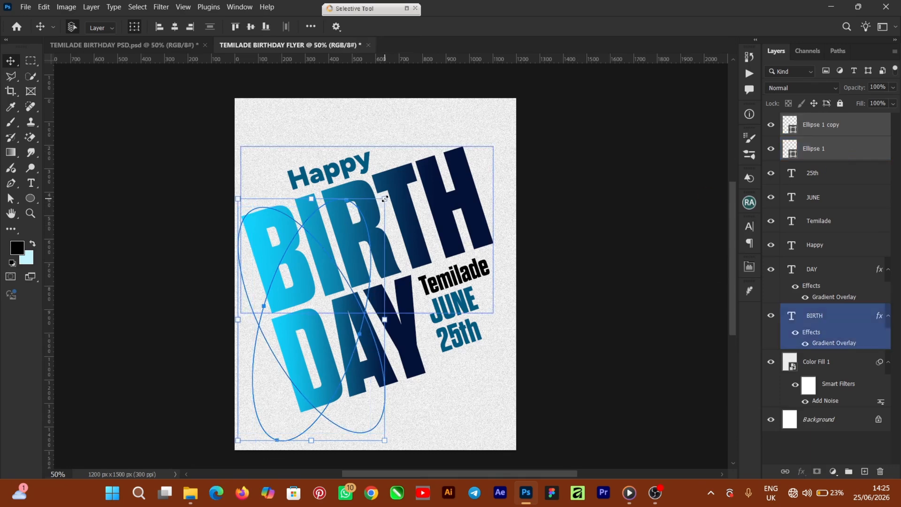
left_click_drag(384, 199, 395, 181)
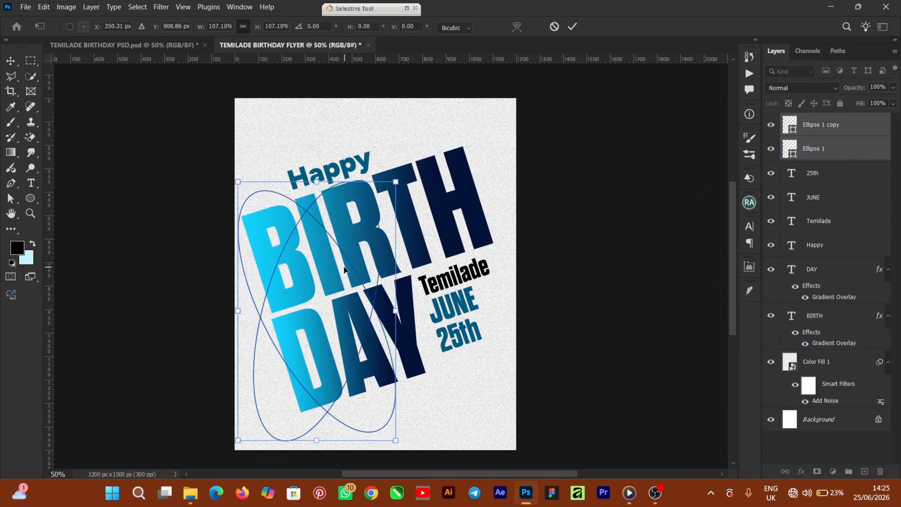
left_click_drag(344, 270, 378, 243)
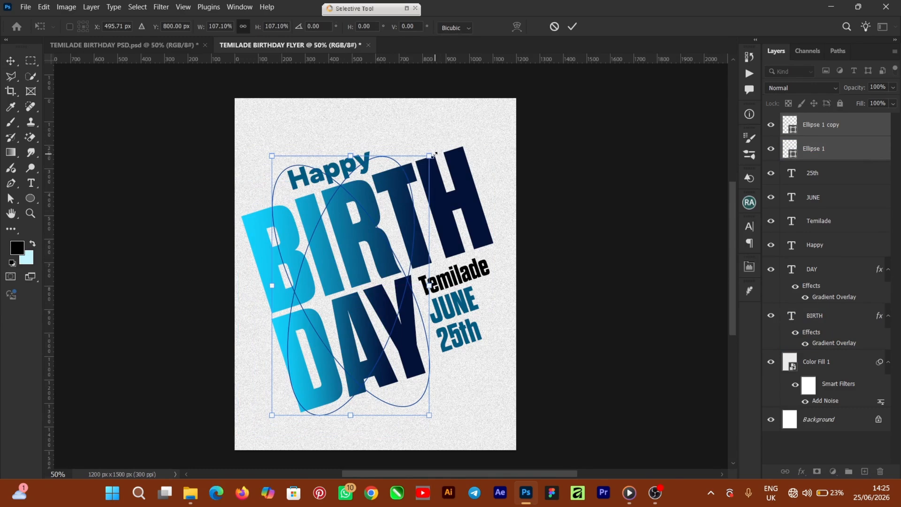
left_click_drag(434, 154, 447, 128)
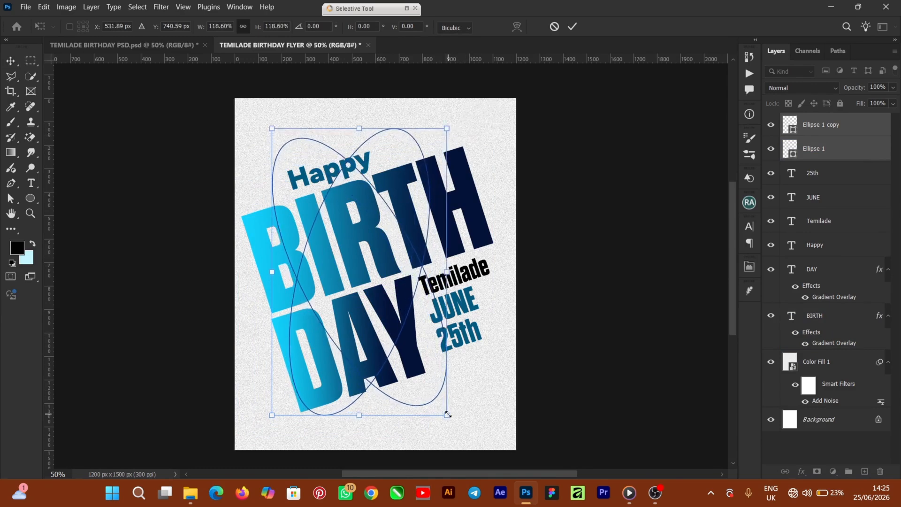
left_click_drag(446, 415, 479, 424)
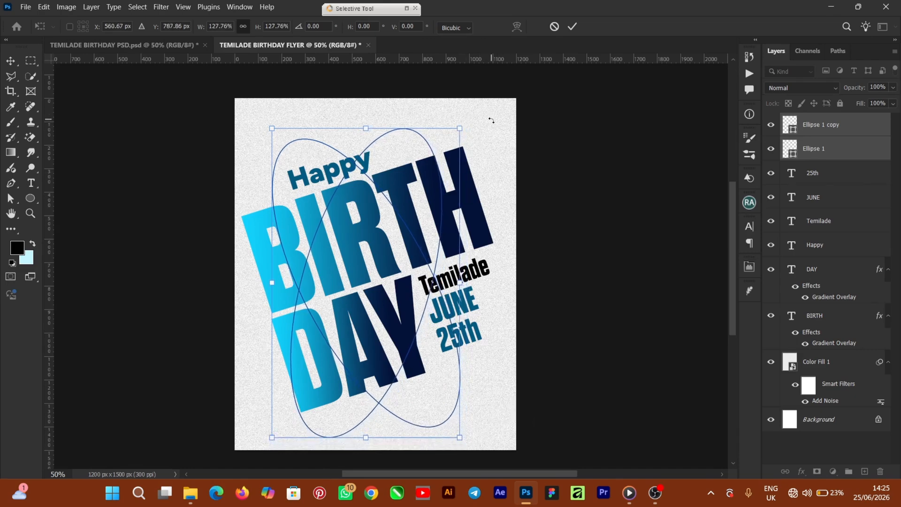
left_click_drag(491, 120, 424, 89)
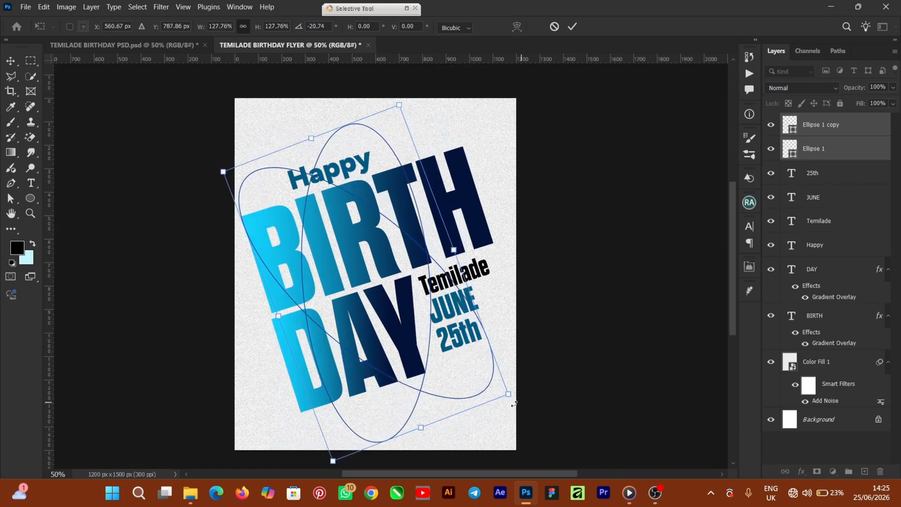
left_click_drag(513, 395, 548, 421)
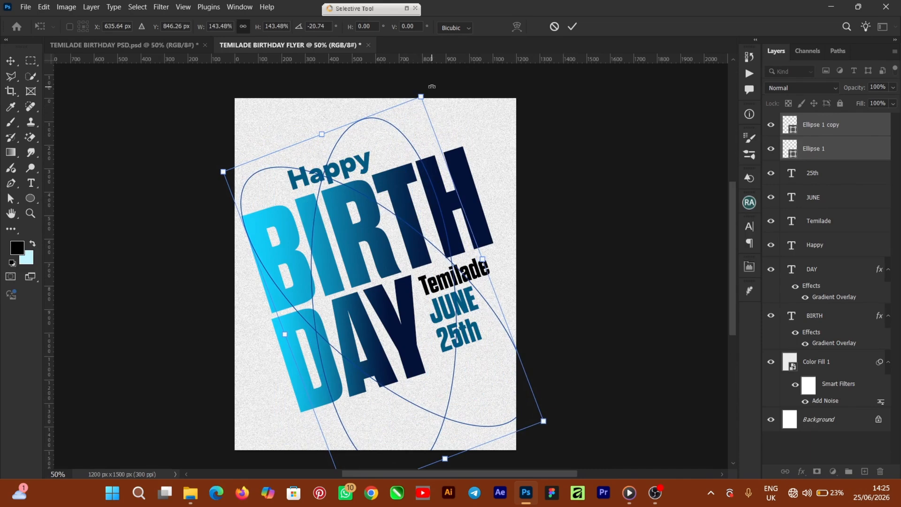
left_click_drag(432, 86, 392, 80)
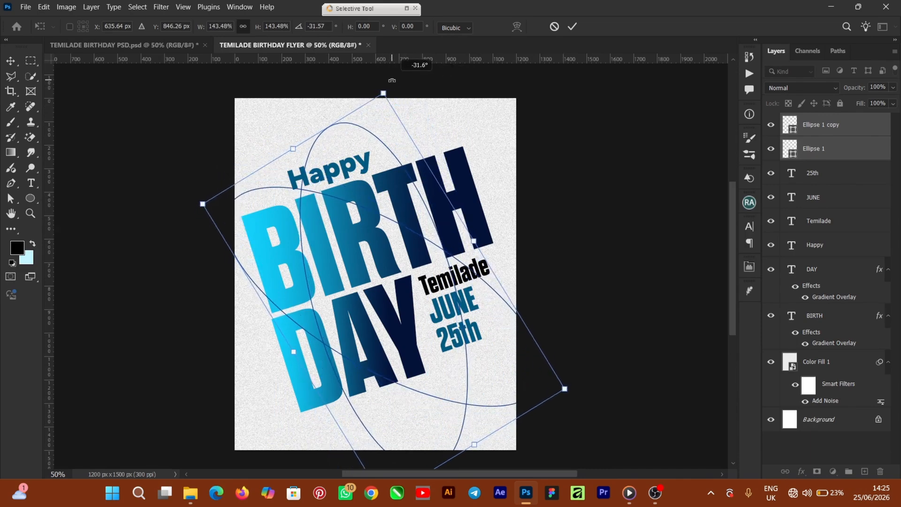
left_click(572, 26)
Scale the wider, flatter ellipse, Ellipse 1, up to about 107%
left_click(823, 149)
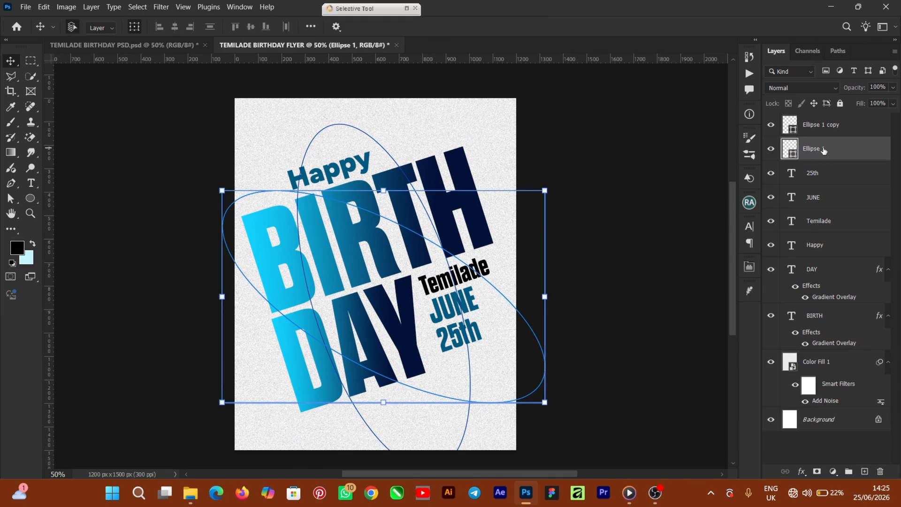
key("ctrl+t")
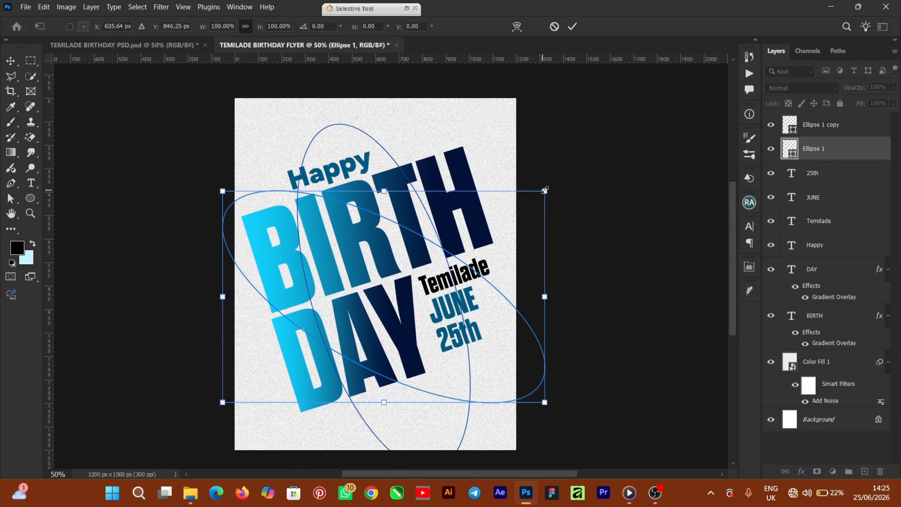
left_click_drag(545, 190, 565, 166)
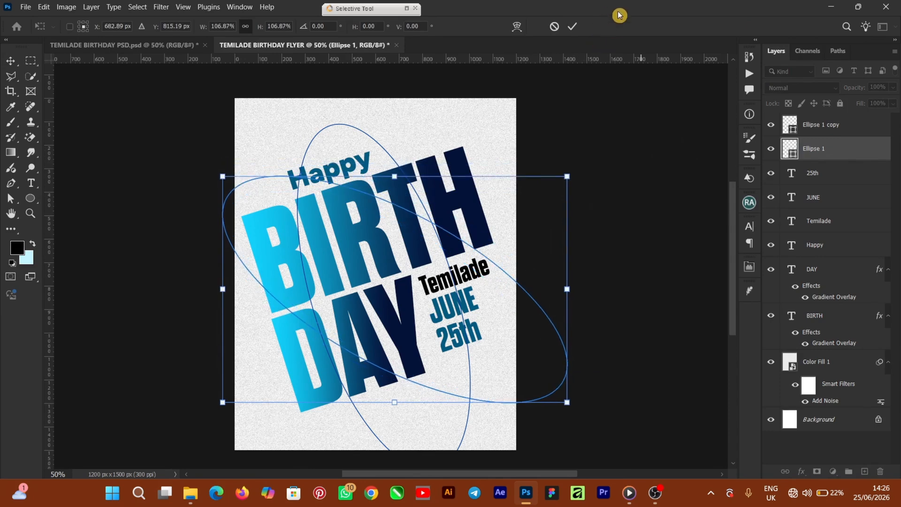
left_click(577, 29)
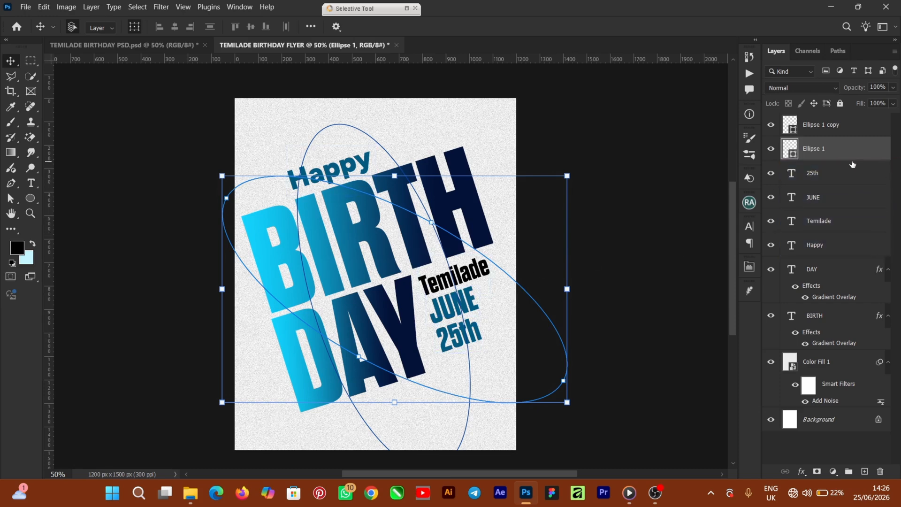
Group the two ellipse layers and add a layer mask to the group
left_click(854, 127, "shift")
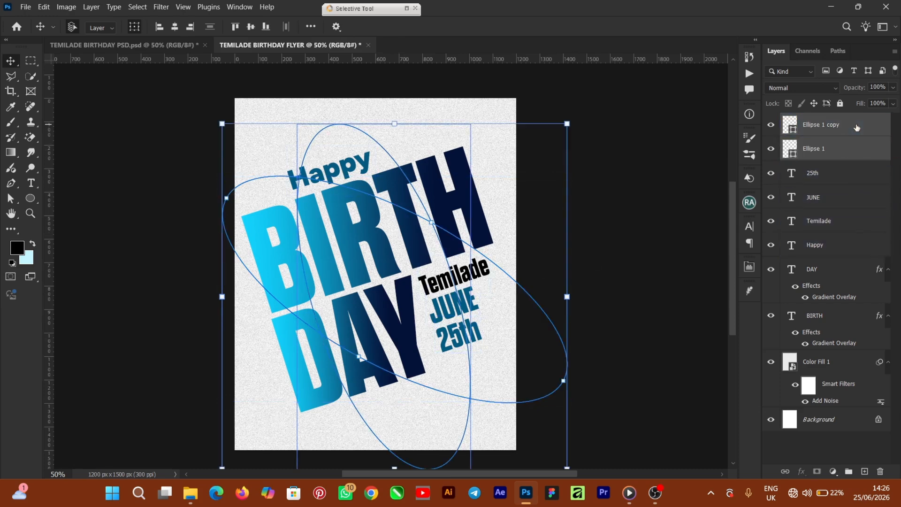
key("ctrl+g")
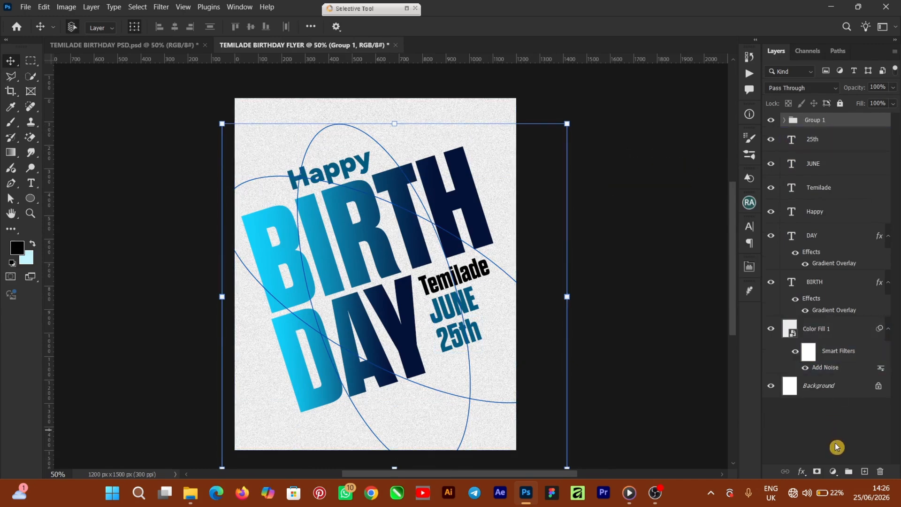
left_click(817, 471)
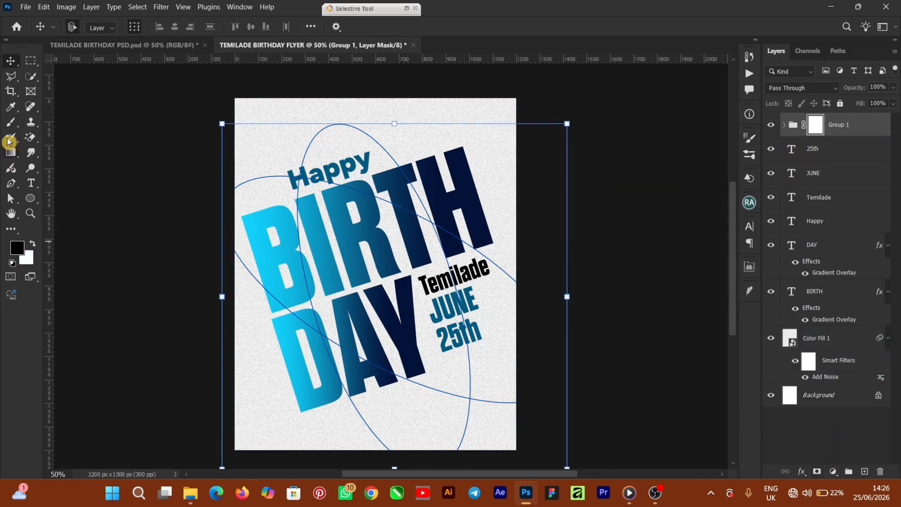
Paint black on the group's mask with a soft brush, sized 600 and then 300, to hide parts of the ellipse lines around the text
left_click(9, 123)
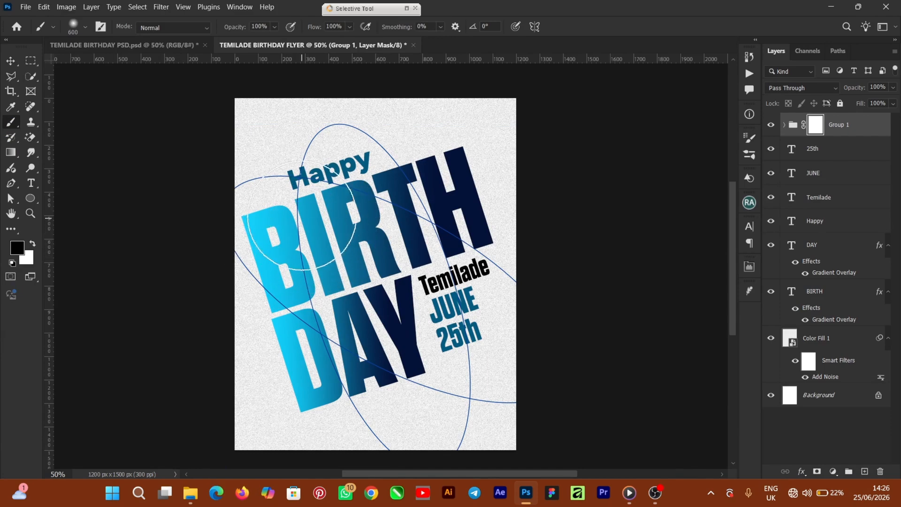
left_click_drag(290, 219, 248, 201)
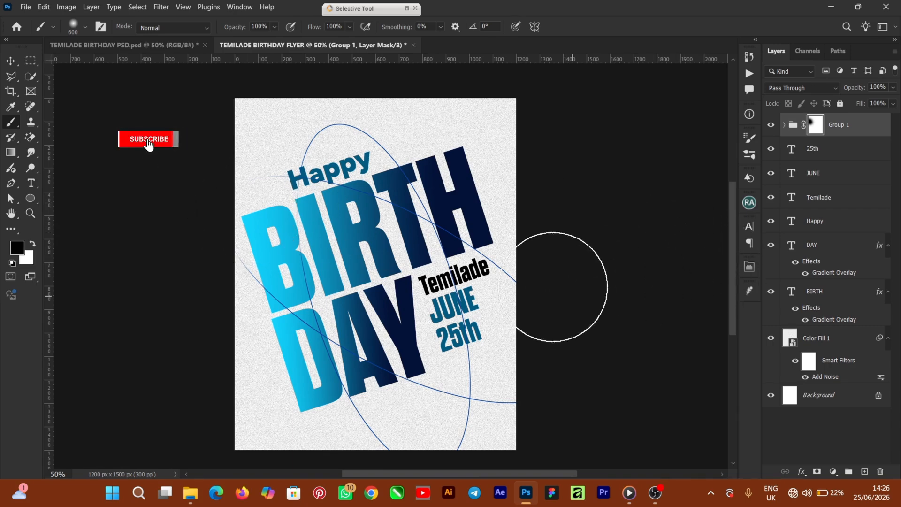
left_click(386, 229)
key("[")
key("[")
key("[")
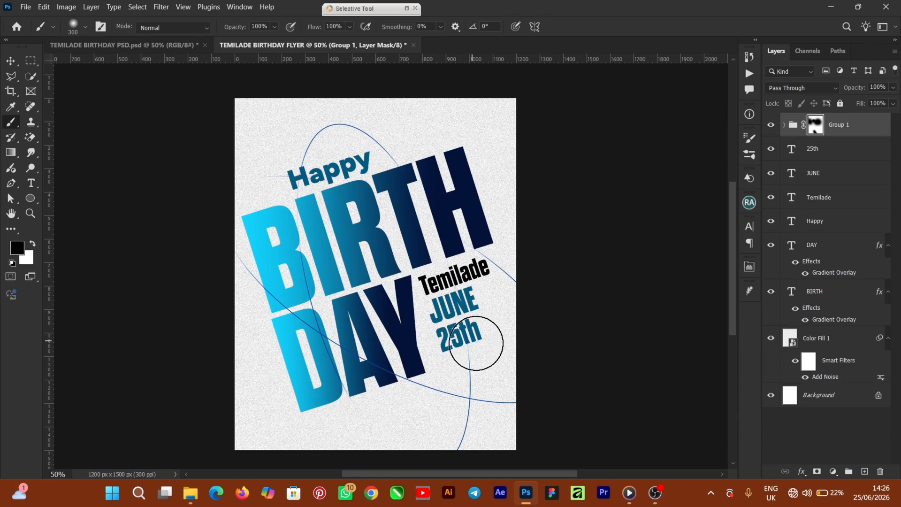
Transform the masked ellipse group, scaling it to about 104% and rotating it about -4.2°
left_click(11, 61)
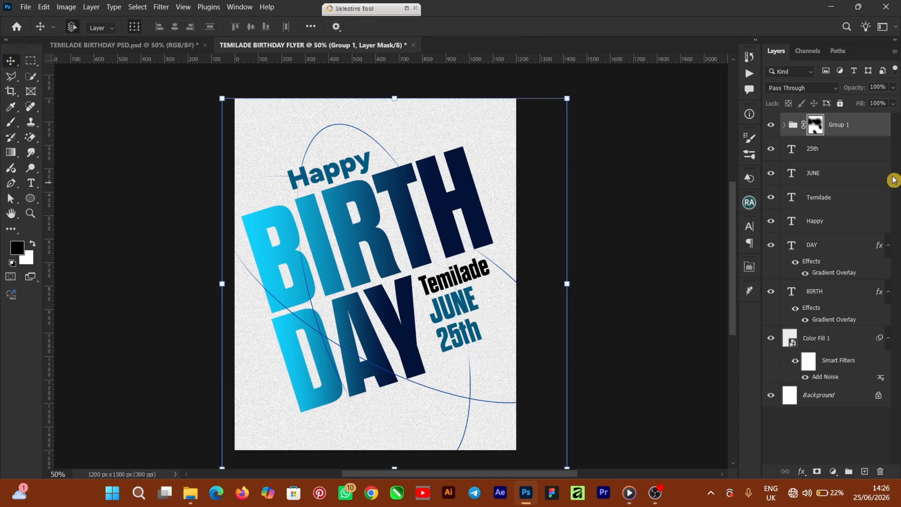
key("ctrl+t")
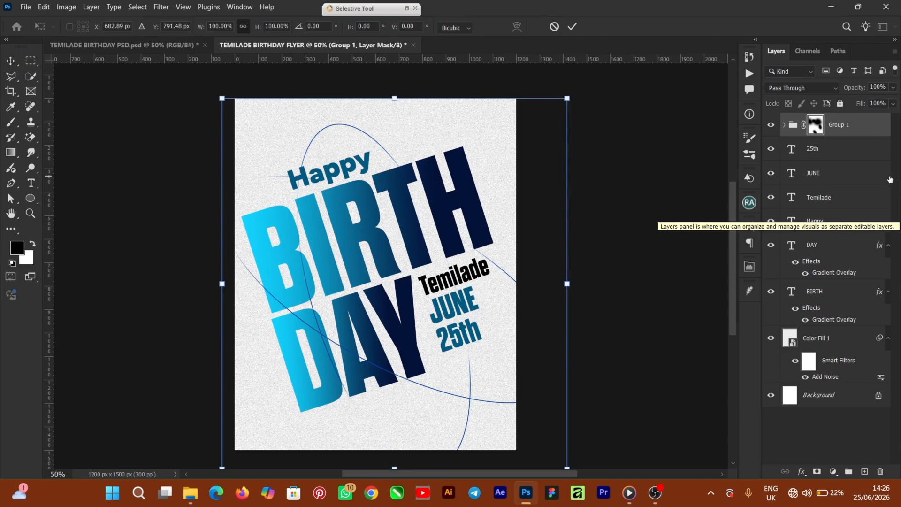
left_click_drag(575, 95, 583, 72)
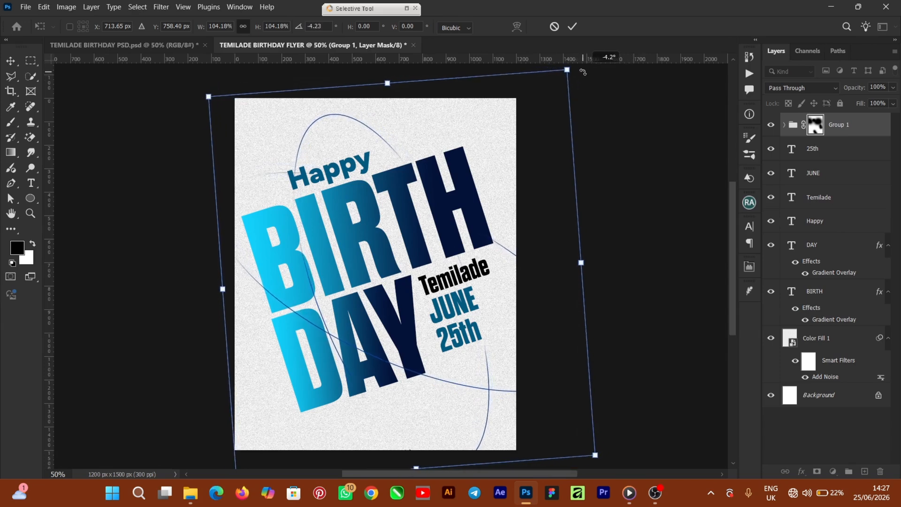
left_click(572, 27)
left_click(276, 261)
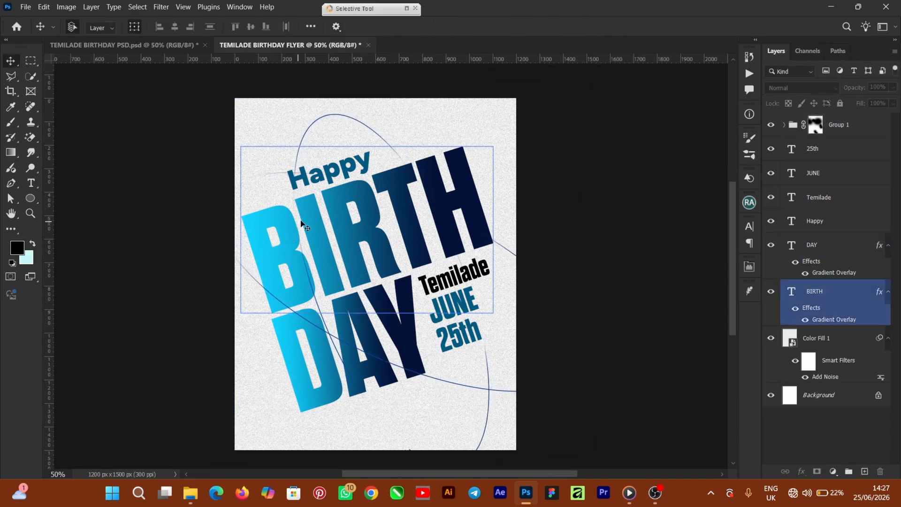
Nudge the masked ellipse group a few pixels to the right over the headline
left_click(845, 132)
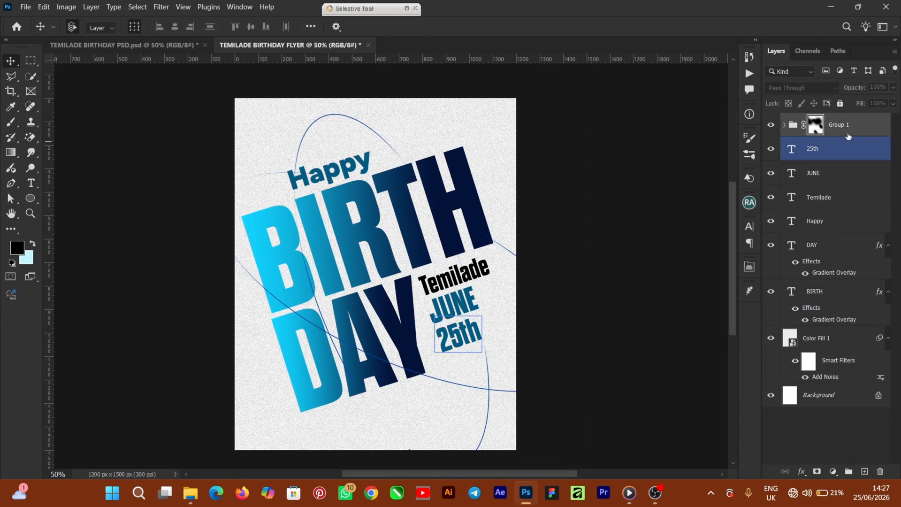
key("ctrl+t")
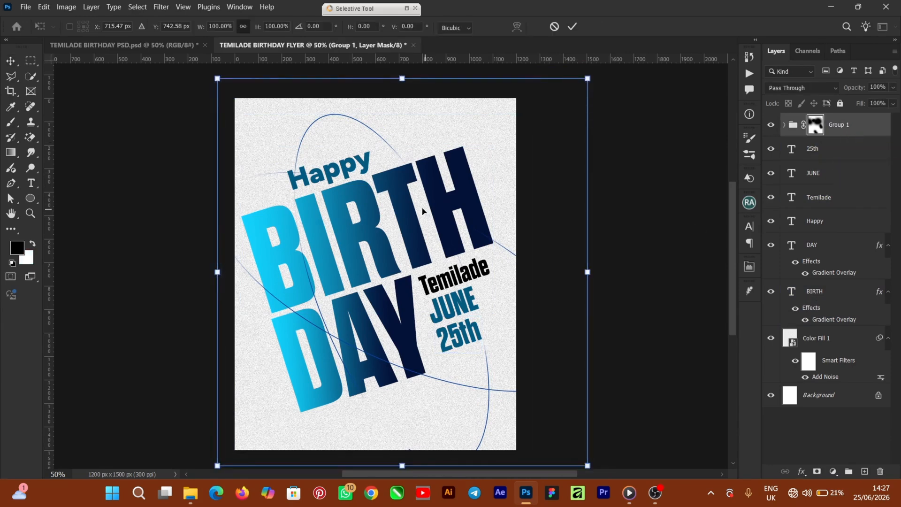
mouse_move(328, 224)
left_mouse_down()
mouse_move(332, 216)
mouse_move(326, 222)
left_mouse_up()
left_click(574, 29)
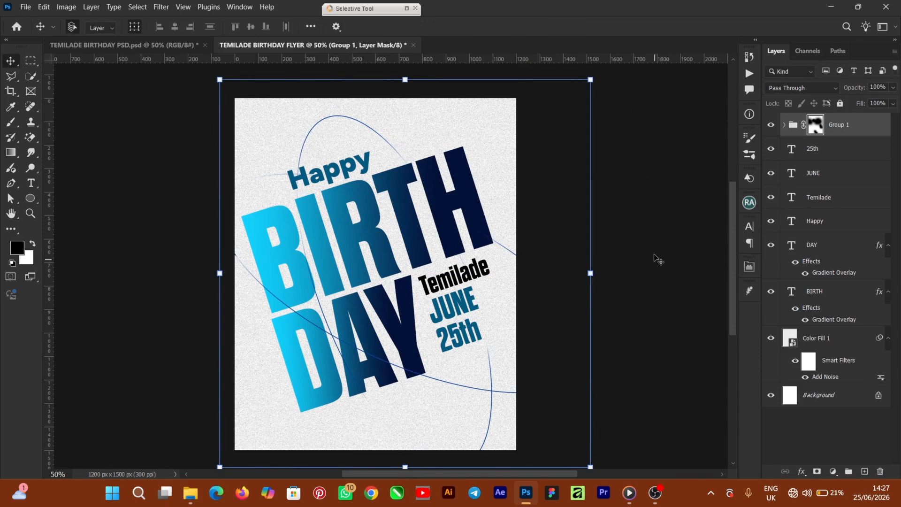
Paint black on Group 1's mask with the 300 soft brush to hide the ellipse line crossing BIRTH beside the B
left_click(815, 125)
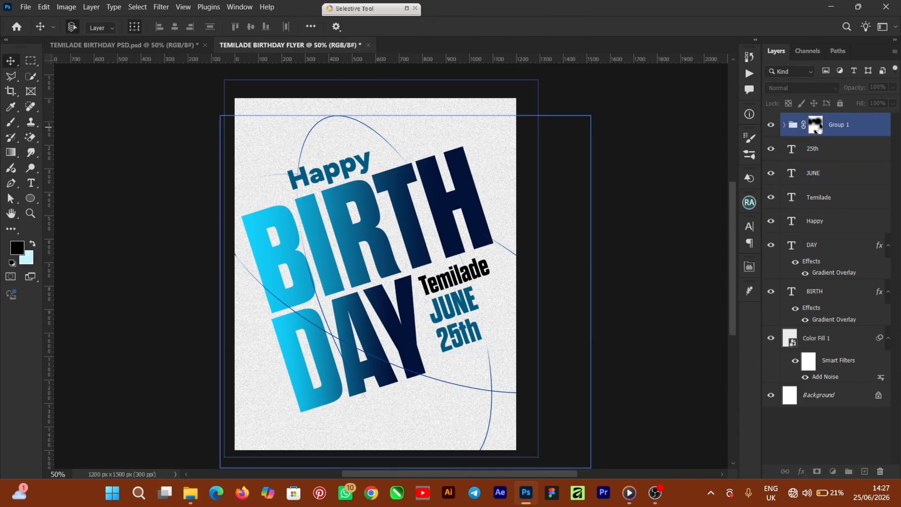
left_click(11, 122)
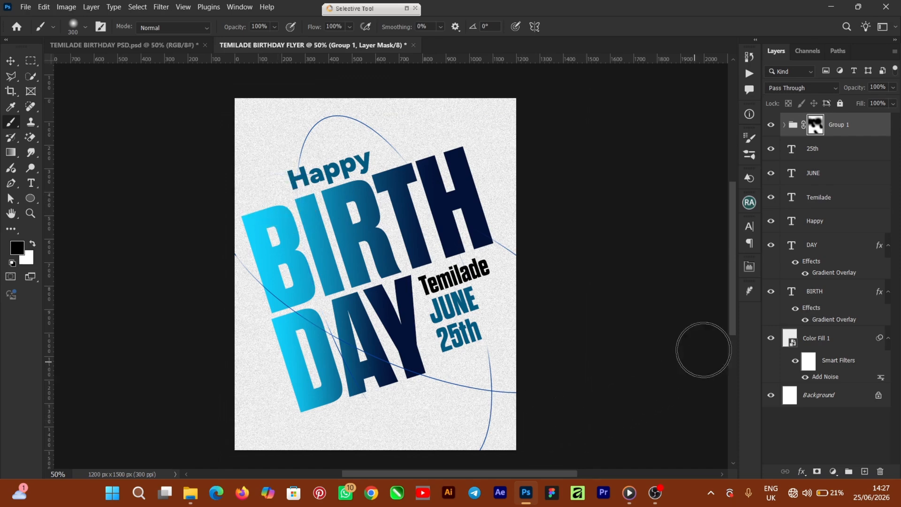
left_click(11, 61)
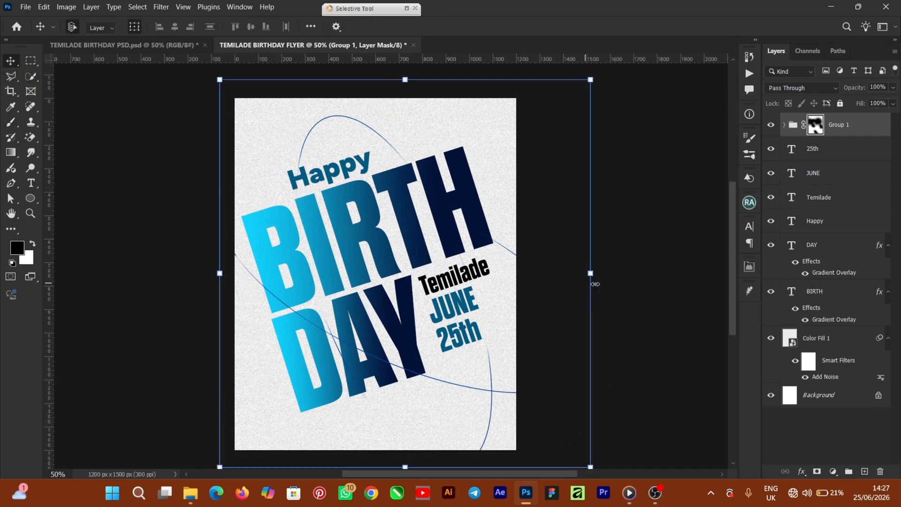
left_click(645, 278)
left_click(349, 288)
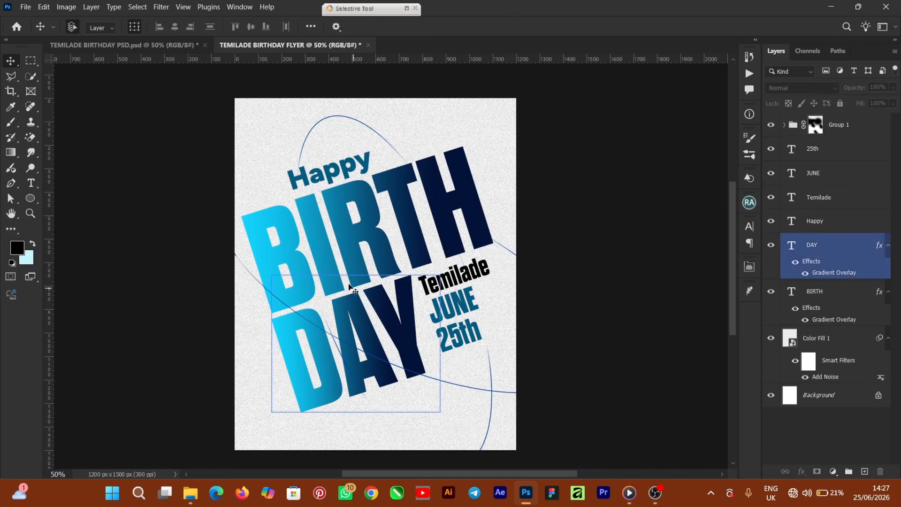
left_click(546, 279)
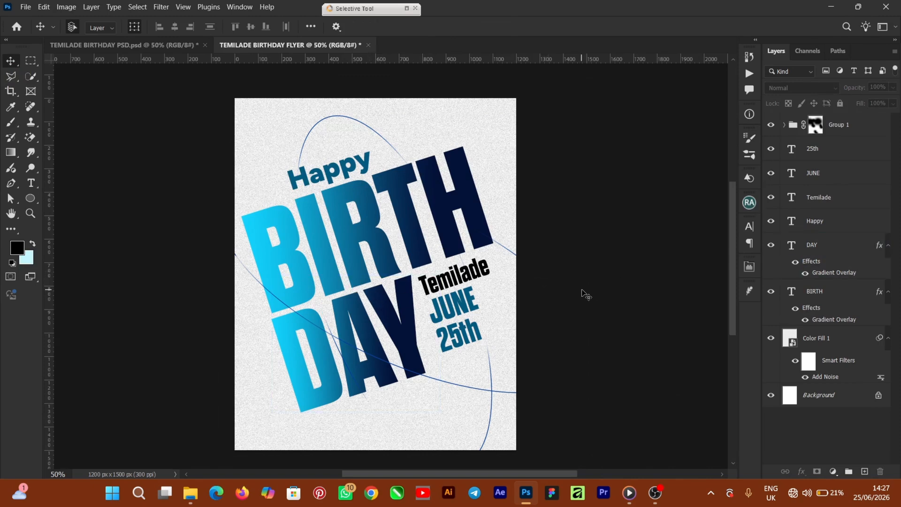
Transform the ellipse group and all text layers together, scaling them to about 106% and rotating them about -3.3°
left_click(818, 150)
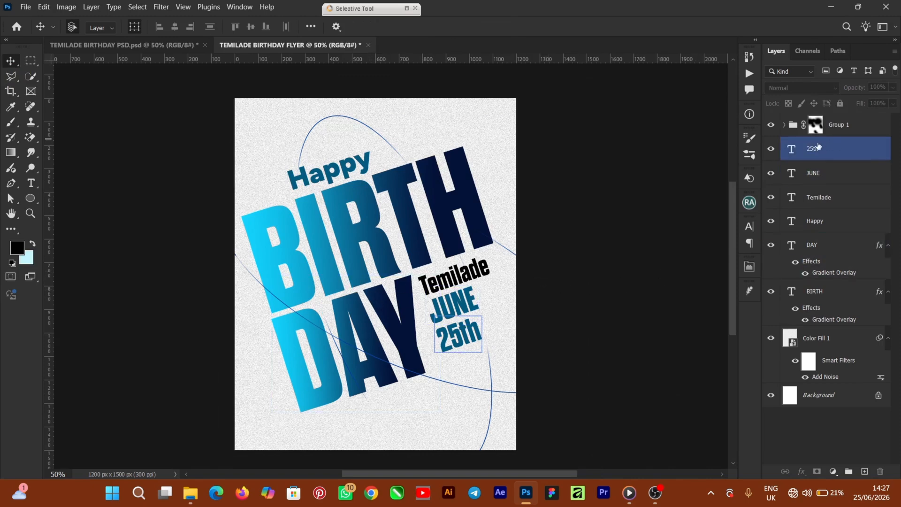
left_click(848, 130)
left_click(838, 299, "shift")
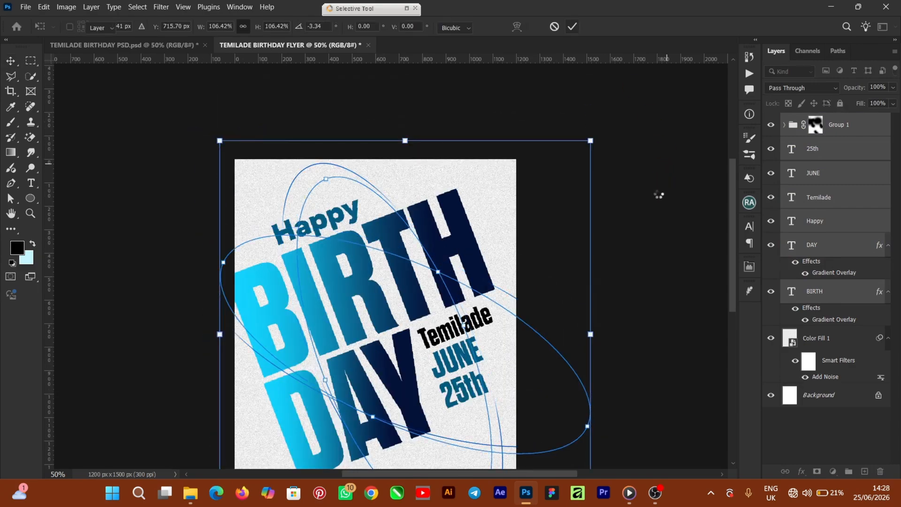
mouse_move(734, 187)
left_mouse_down()
mouse_move(734, 227)
mouse_move(732, 205)
left_mouse_up()
left_click(683, 205)
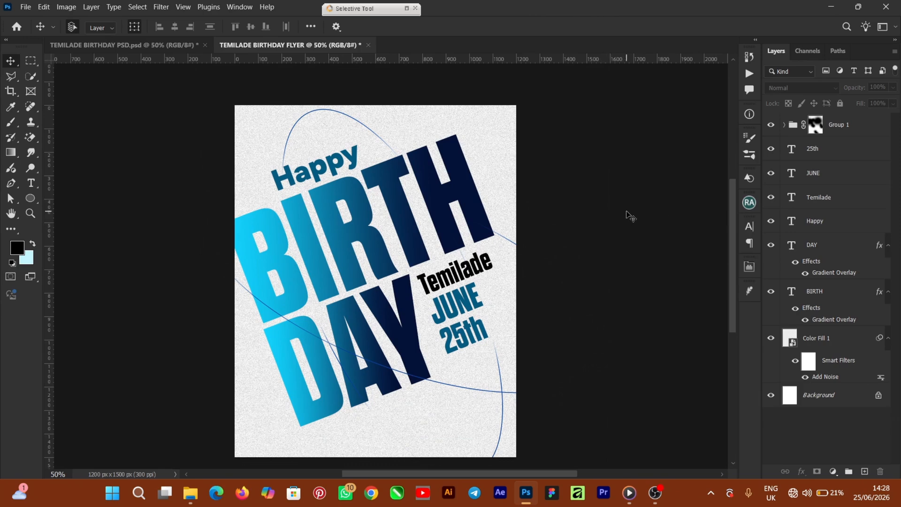
Shift the masked ellipse lines slightly down and to the right relative to the headline text
left_click(815, 124)
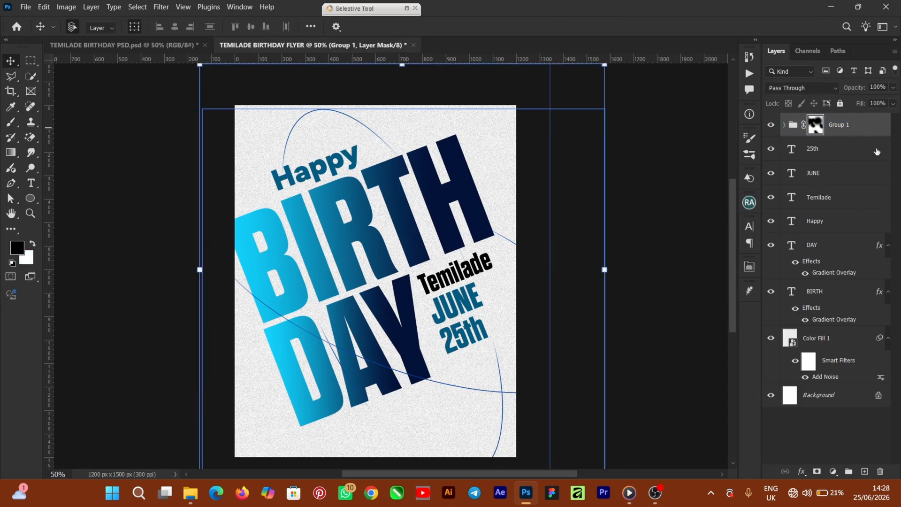
left_click(862, 197)
left_click(848, 220)
left_click(845, 197)
left_click(839, 173)
left_click(835, 150)
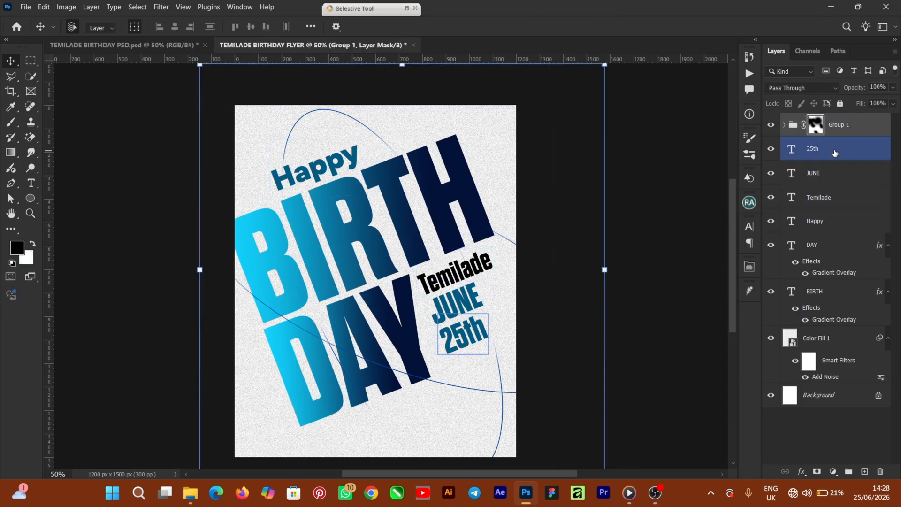
left_click(835, 291, "shift")
key("ctrl+t")
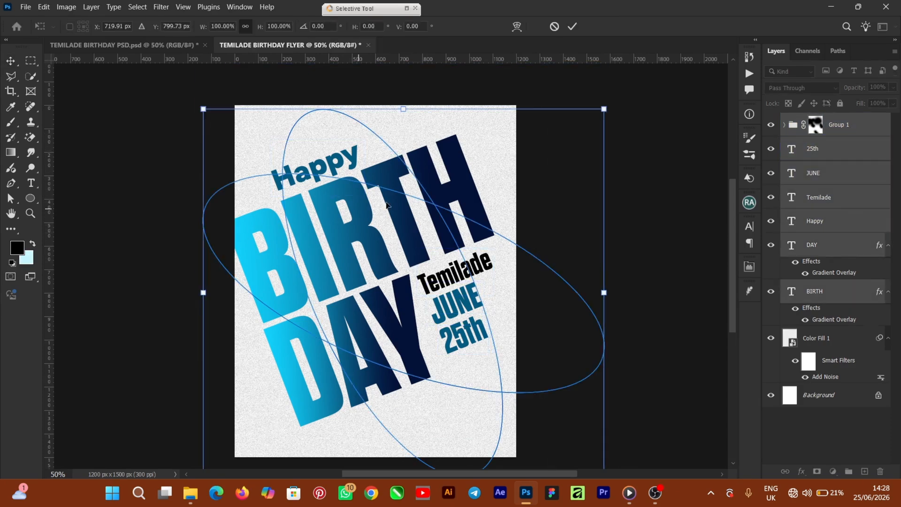
left_click(675, 250)
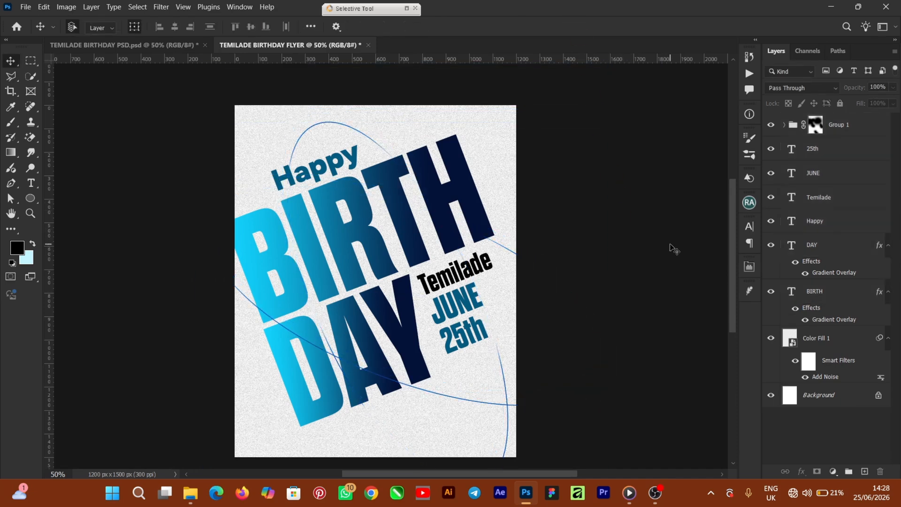
left_click(271, 384)
left_click(125, 450)
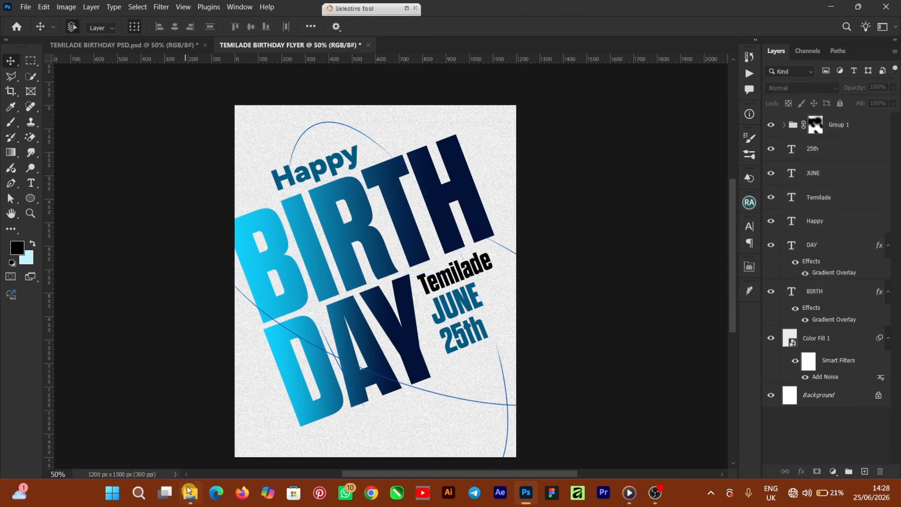
Place the Layer 1 cutout photo of the woman from the resources folder, then scale and position it over the headline's centre
left_click(190, 493)
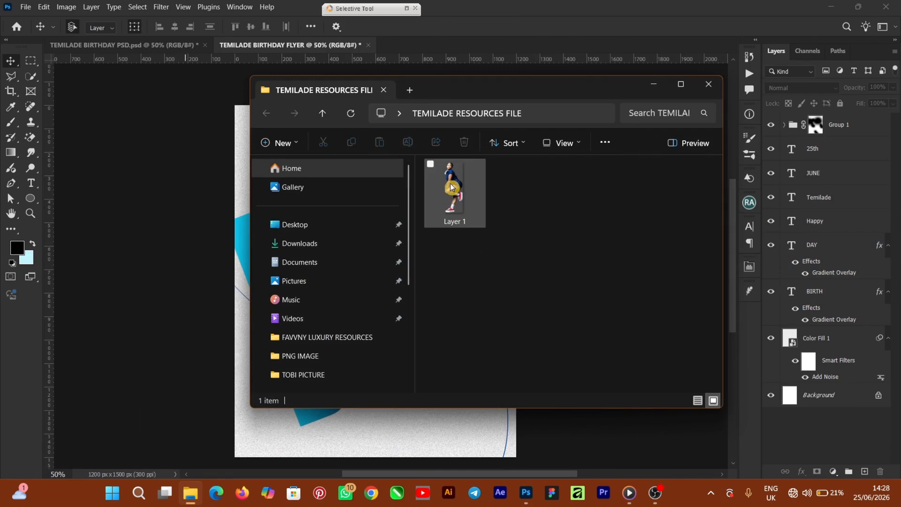
left_click_drag(450, 187, 165, 331)
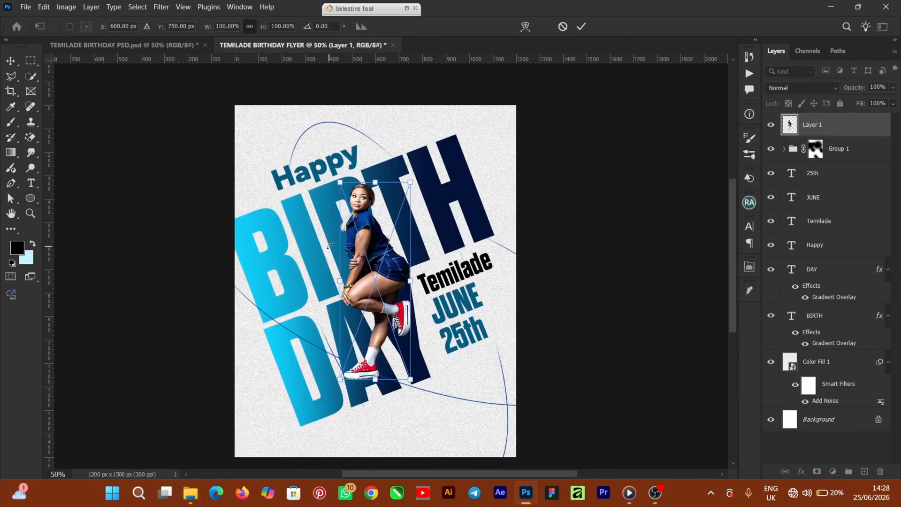
left_click_drag(330, 245, 340, 270)
key("ctrl+z")
left_click_drag(417, 175, 402, 215)
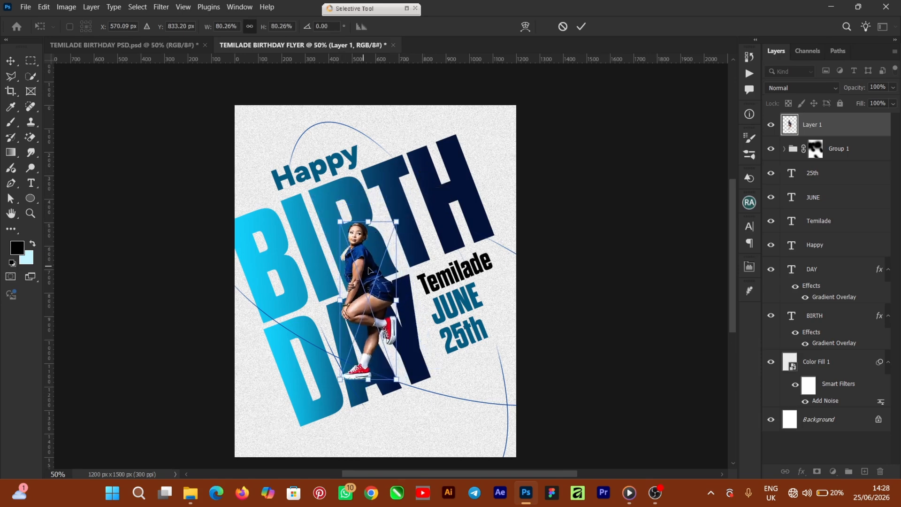
left_click_drag(375, 267, 394, 280)
left_click_drag(358, 234, 347, 196)
left_click(581, 27)
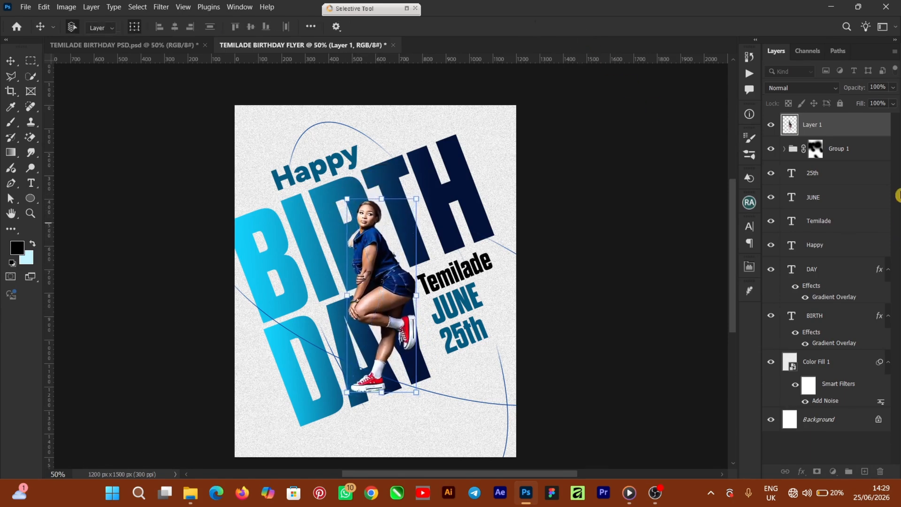
Add a new layer between the photo and Group 1 and paint a soft black spot over DAY with a size 900 brush
left_click(816, 148)
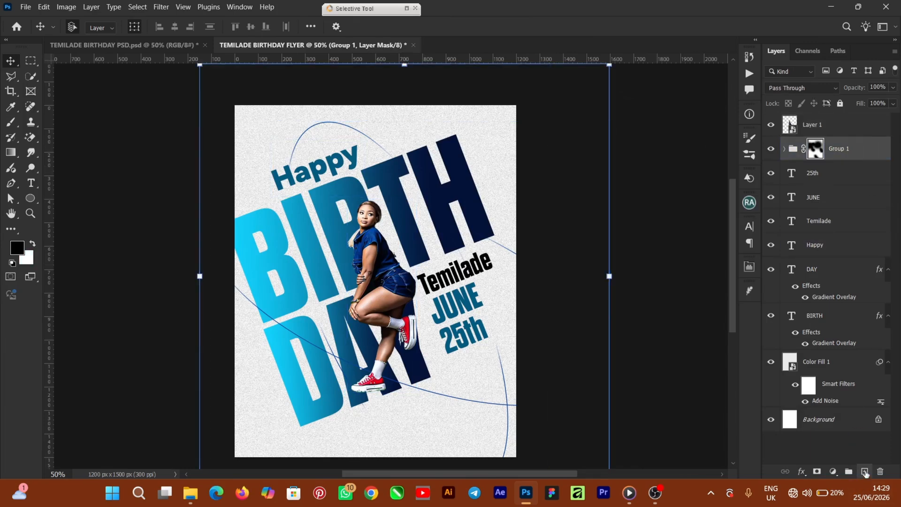
left_click(865, 472)
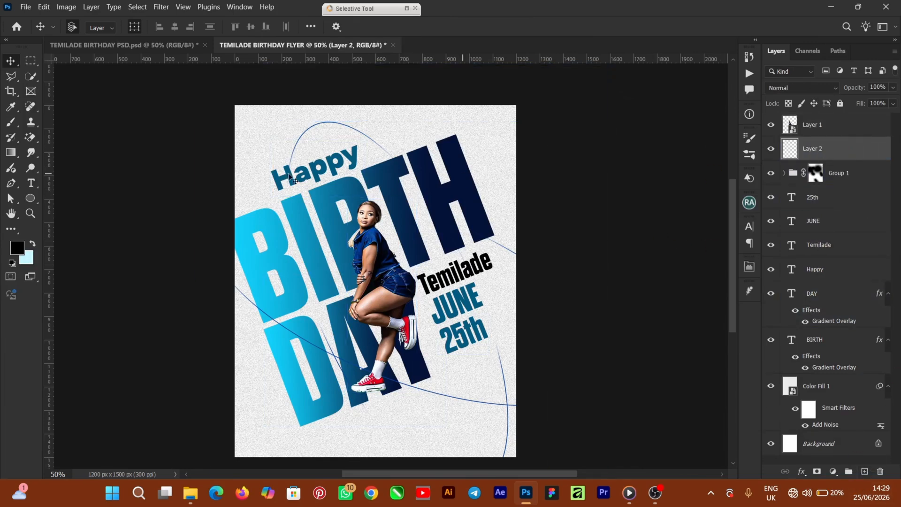
left_click(11, 122)
left_click(85, 27)
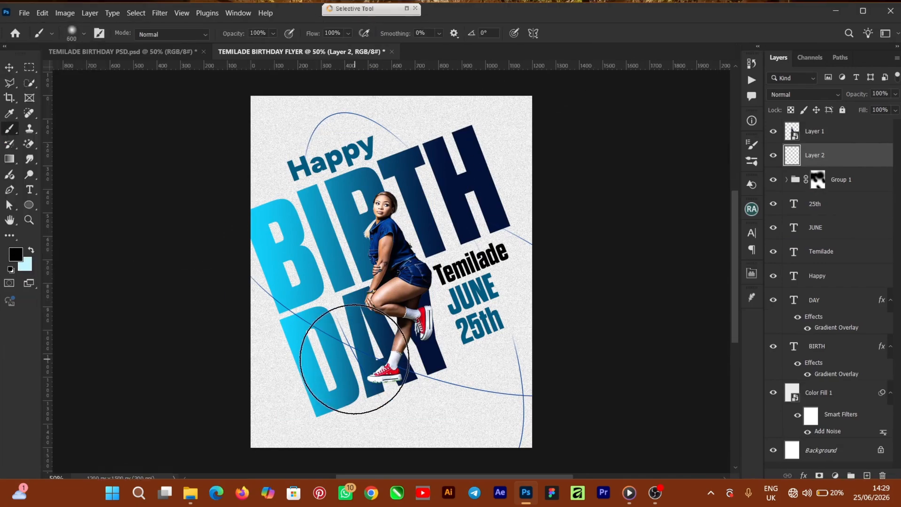
key("bracketright")
key("bracketright")
key("bracketright")
key("bracketright")
key("bracketright")
key("bracketright")
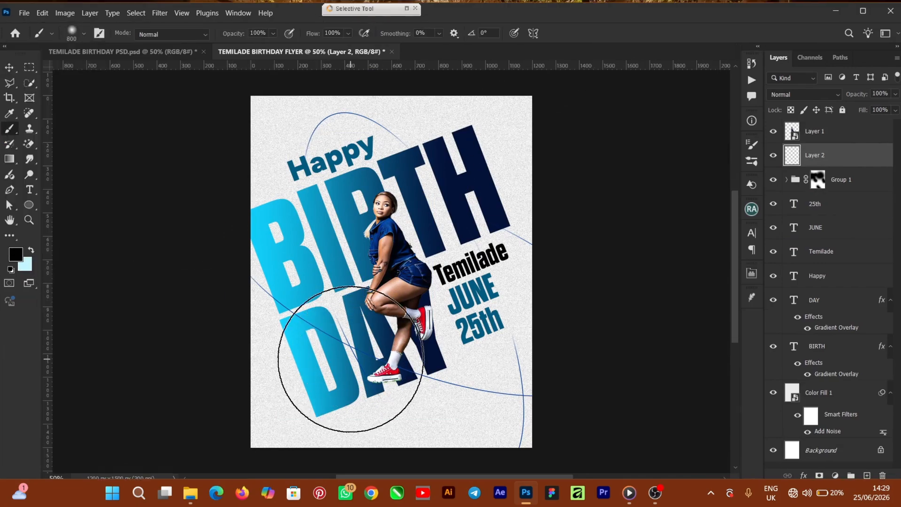
left_click(359, 360)
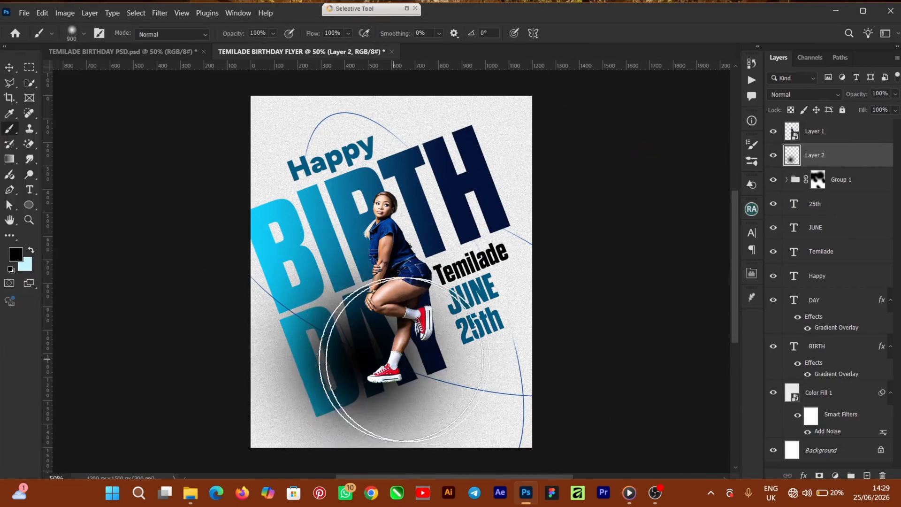
Transform the black spot into a thin shadow under the standing shoe, about 31% wide and 6.5% high, rotated about -15°
left_click(11, 69)
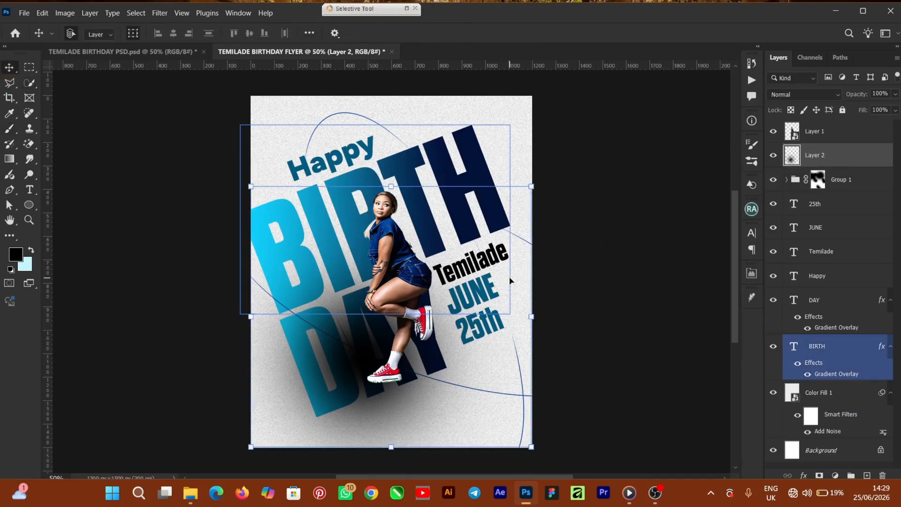
key("ctrl+t")
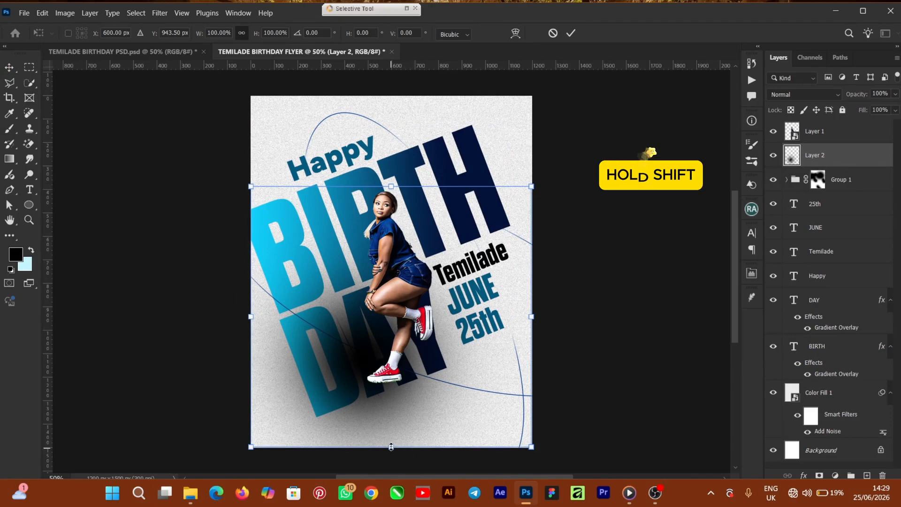
left_click_drag(392, 447, 391, 319)
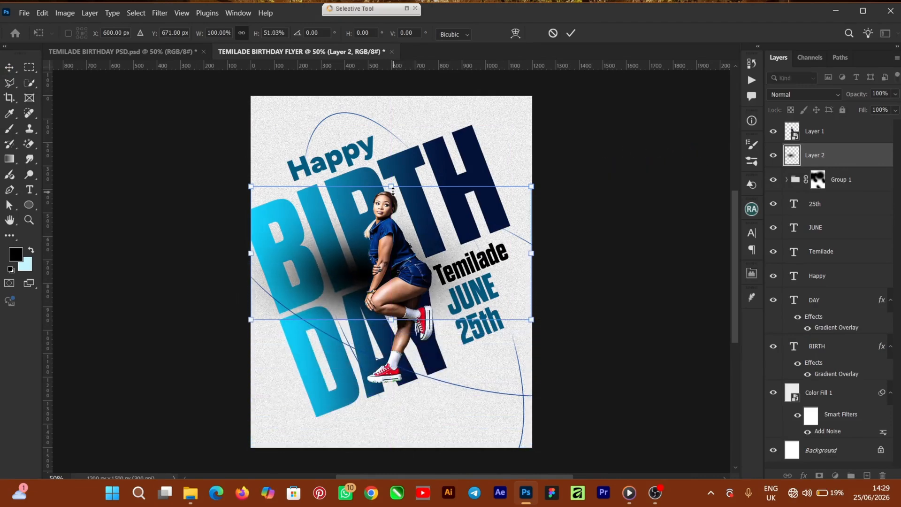
left_click_drag(392, 187, 391, 266)
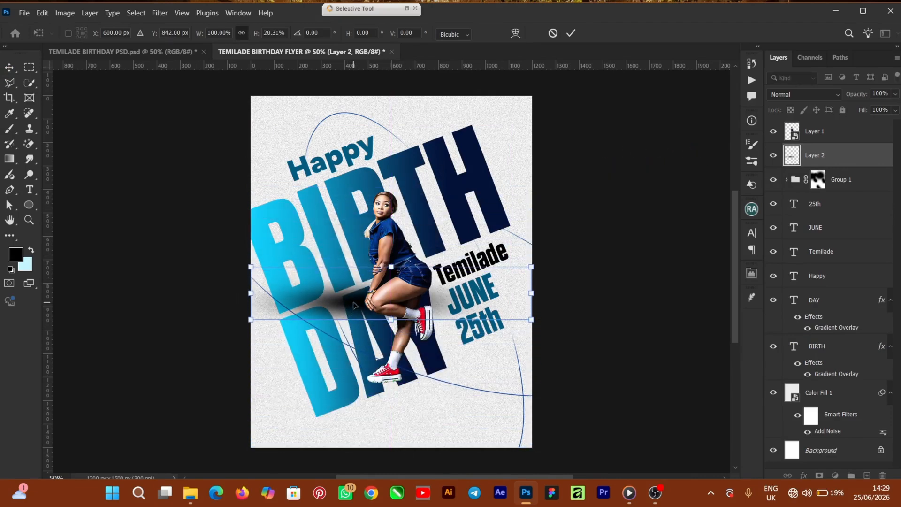
left_click_drag(353, 305, 421, 389)
left_click_drag(559, 350, 451, 369)
left_click_drag(284, 387, 317, 386)
left_click_drag(384, 403, 389, 395)
left_click_drag(451, 369, 402, 368)
left_click_drag(362, 390, 406, 386)
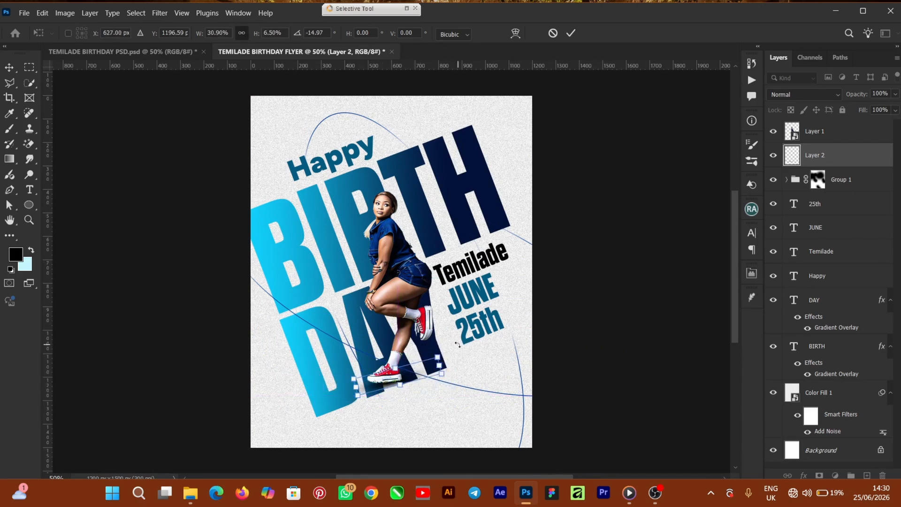
key("Return")
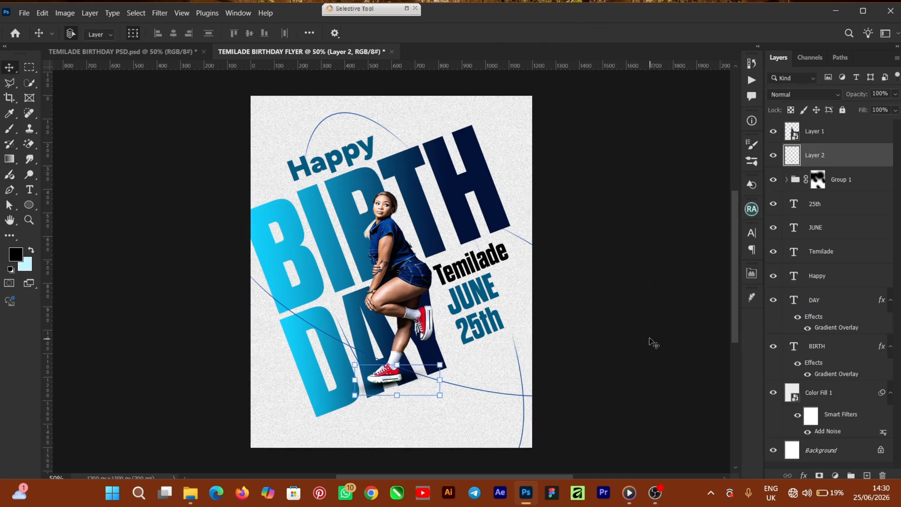
Shift the woman's cutout photo slightly to the left over the headline and enlarge it a little to 99.37% scale
left_click(401, 341)
left_click(393, 280)
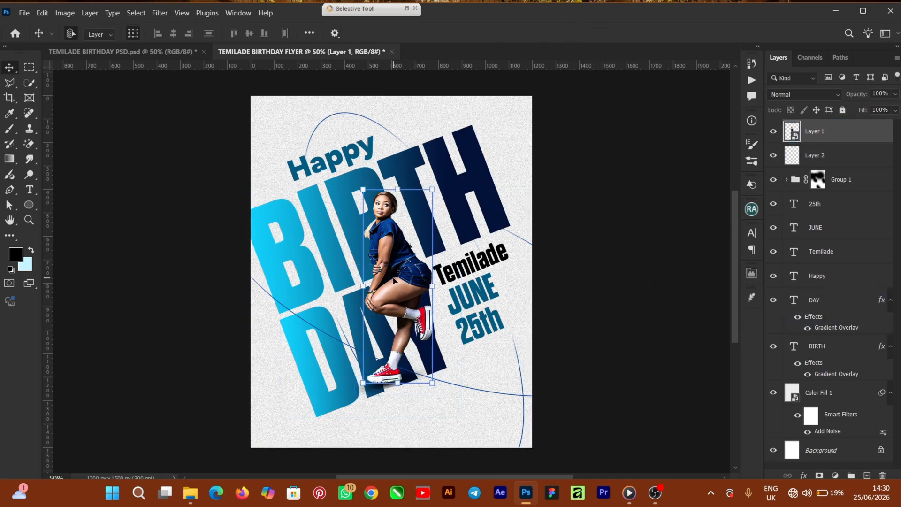
left_click_drag(393, 280, 390, 282)
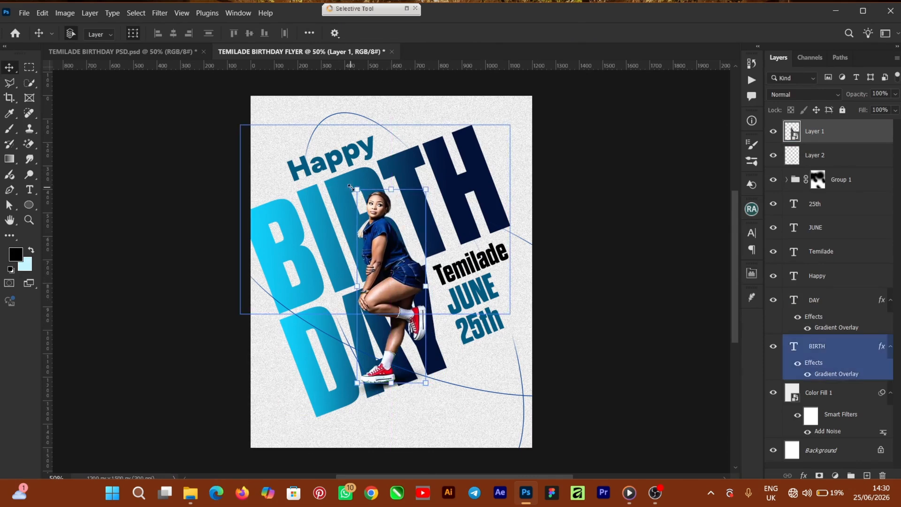
left_click_drag(355, 188, 356, 186)
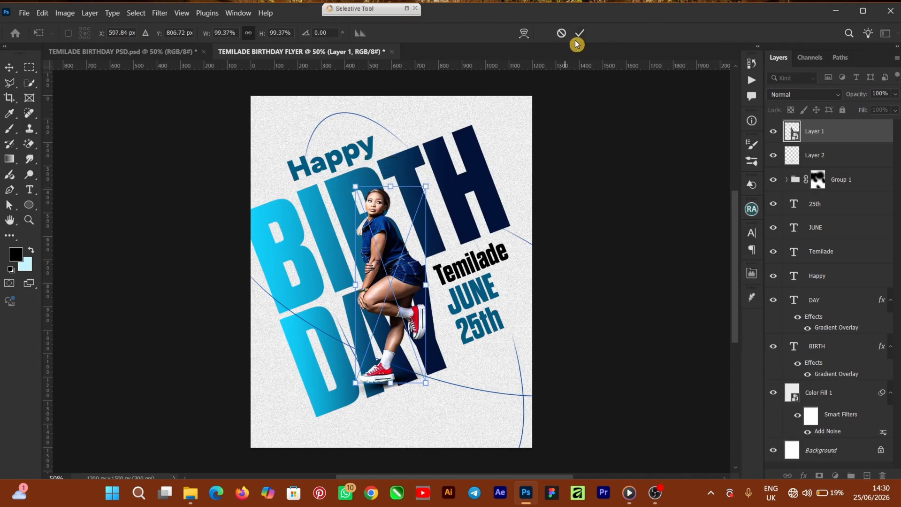
key("Return")
Copy the two-line greeting text from the reference birthday PSD into the flyer and place it below DAY
key("ctrl+Tab")
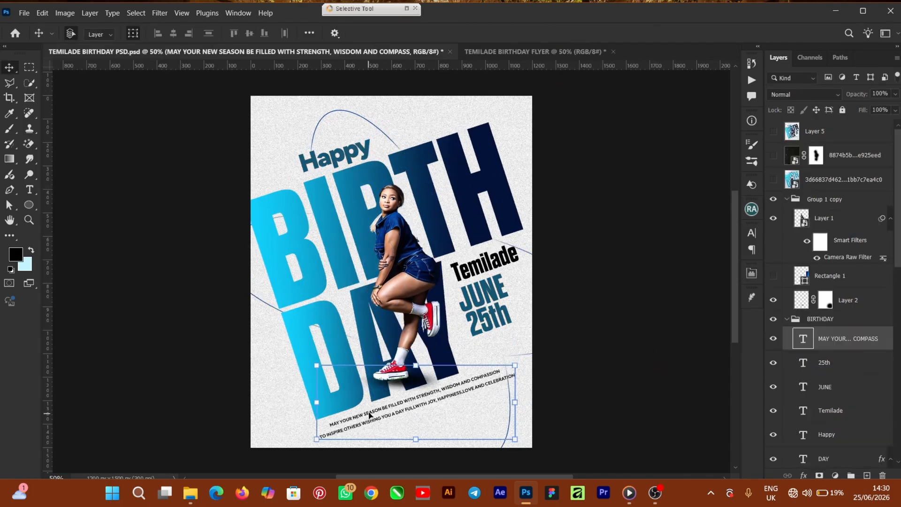
left_click(493, 52)
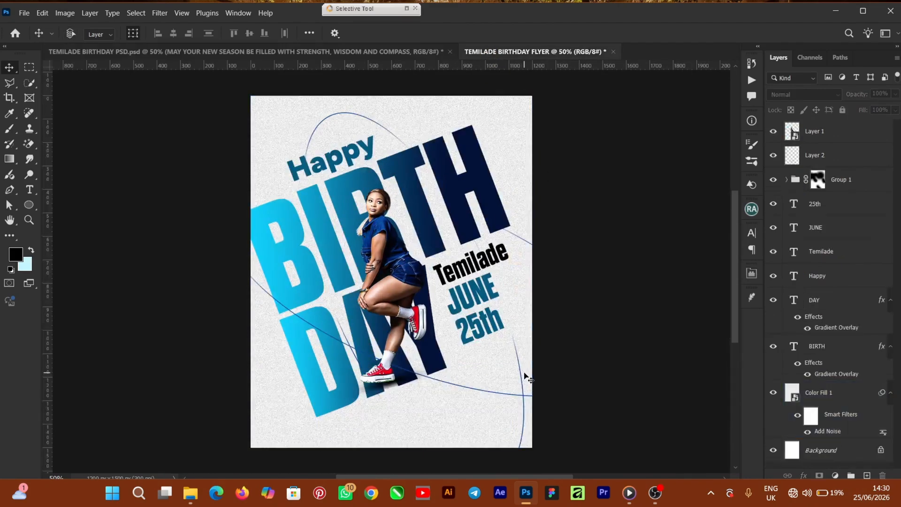
key("ctrl+v")
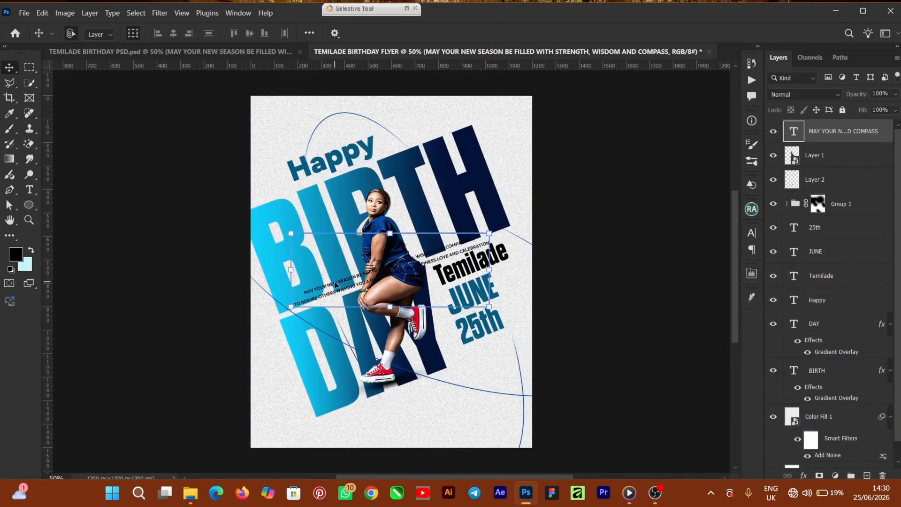
left_click_drag(338, 283, 365, 411)
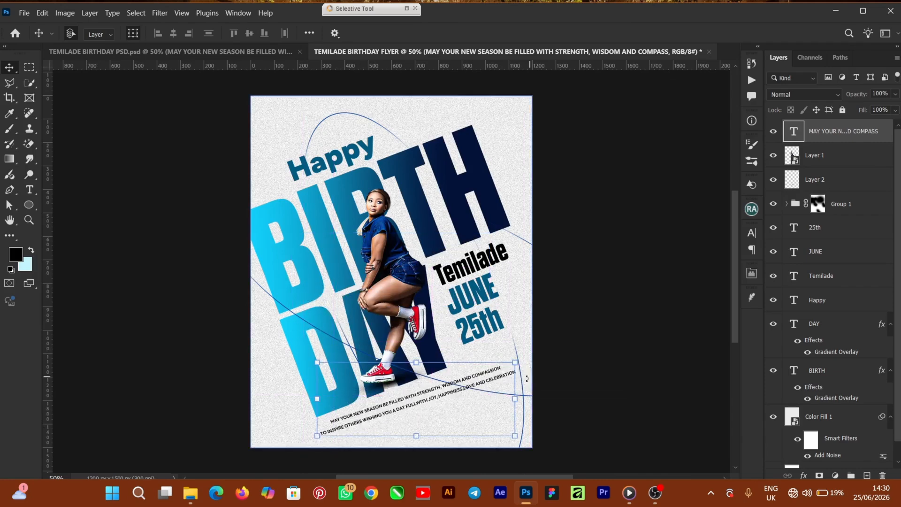
Rotate the greeting text about -3°, scale it to about 98.6% and nudge it up and to the right beneath DAY
left_click_drag(525, 388, 523, 381)
left_click_drag(403, 403, 415, 399)
left_click(571, 35)
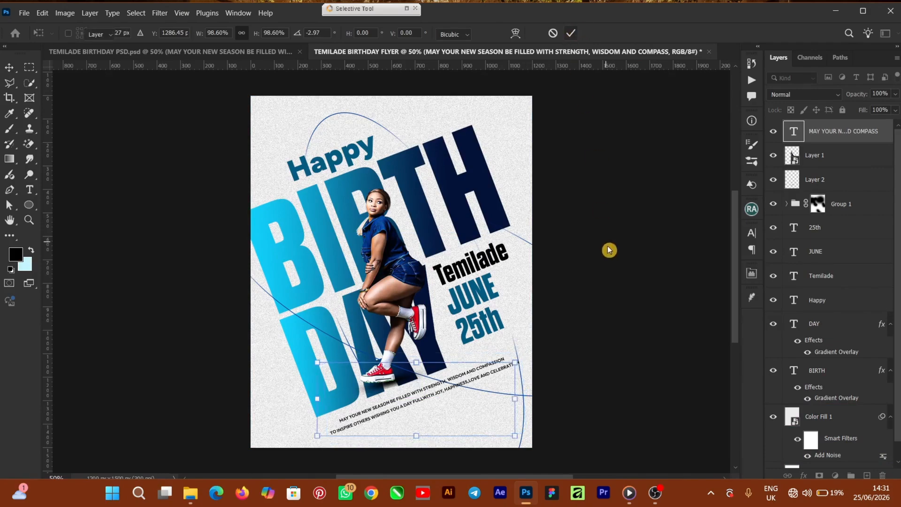
left_click(539, 241)
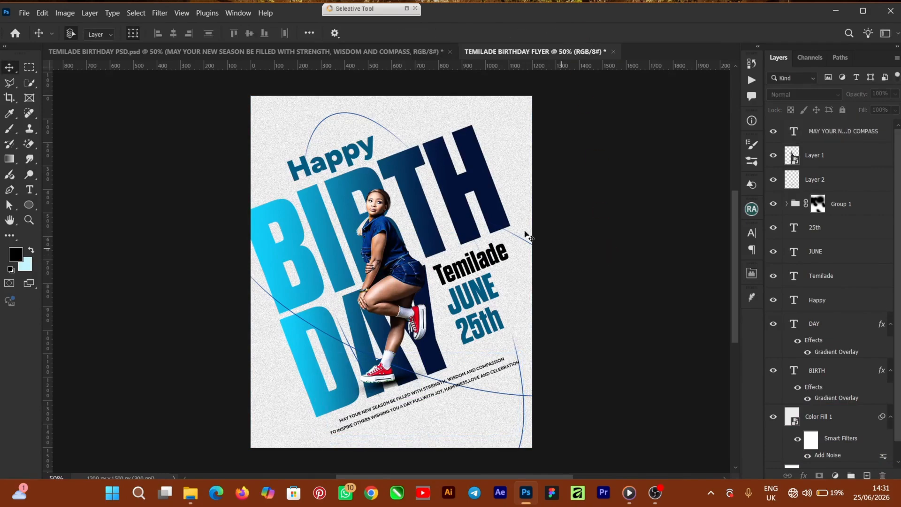
Show the masked scratch-texture layer in the reference birthday PSD and copy it into the flyer as the top layer
left_click(162, 53)
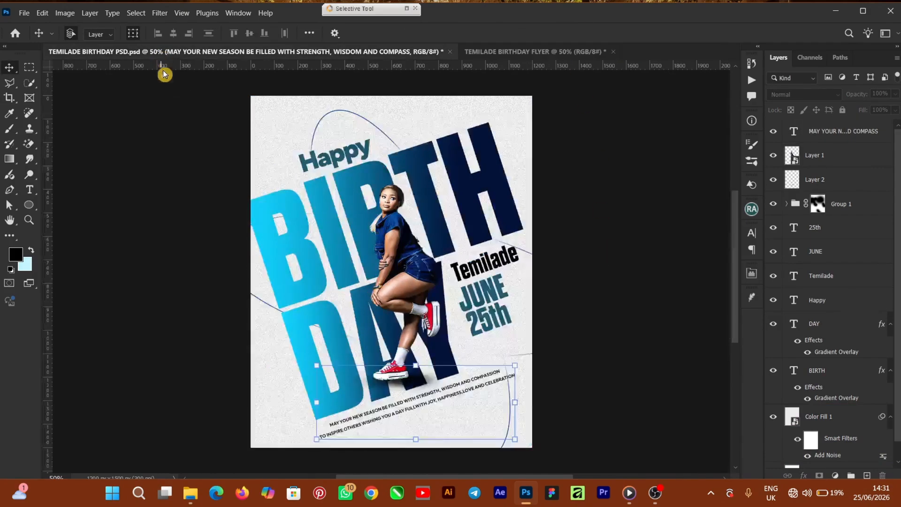
left_click(308, 243)
scroll(843, 159, "up", 5)
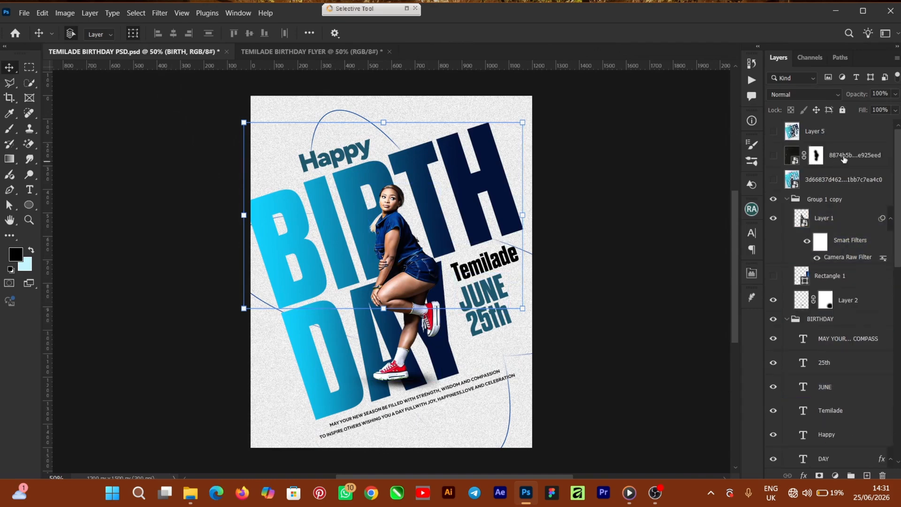
left_click(774, 159)
left_click(845, 156)
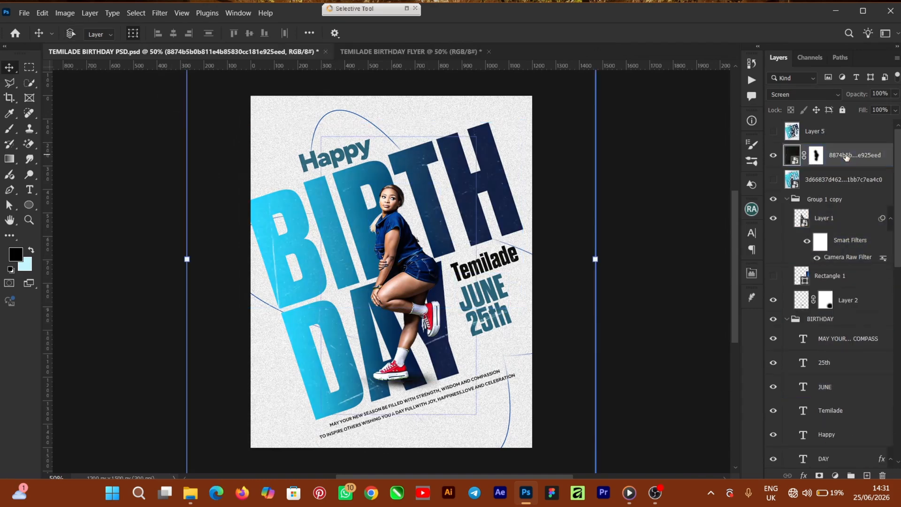
left_click(371, 52)
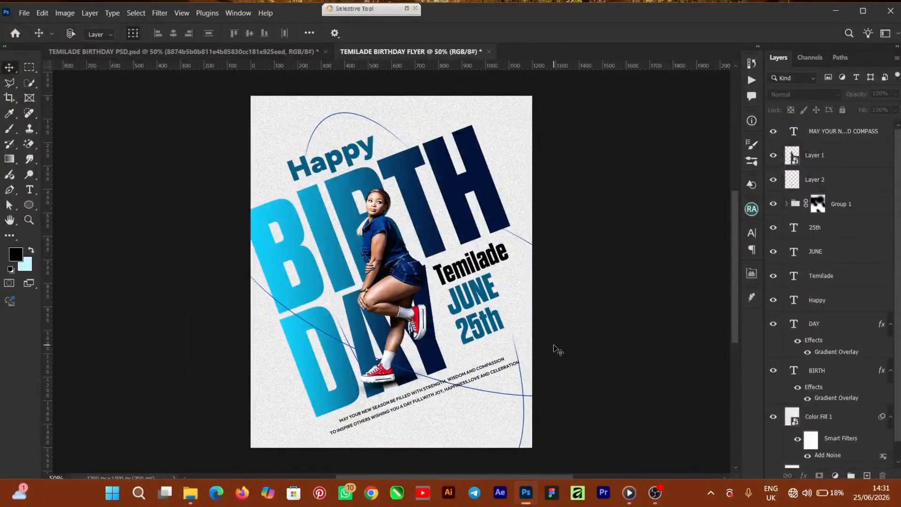
left_click_drag(558, 349, 555, 348)
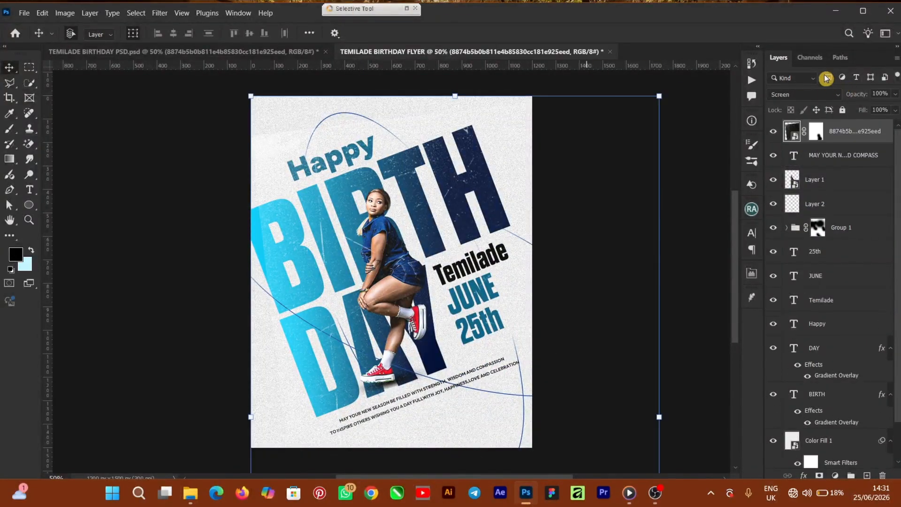
Set the scratch-texture layer's blend mode to Normal and delete its layer mask
left_click(800, 97)
left_click(784, 104)
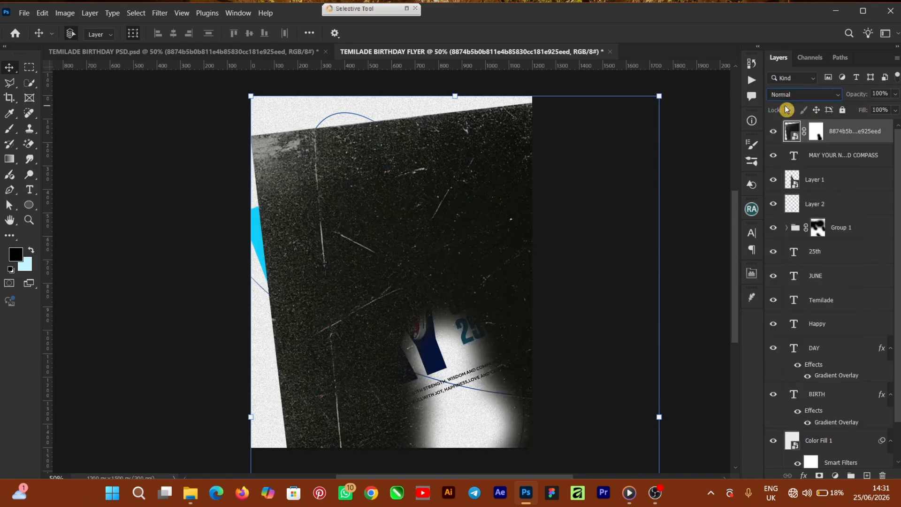
left_click(818, 133)
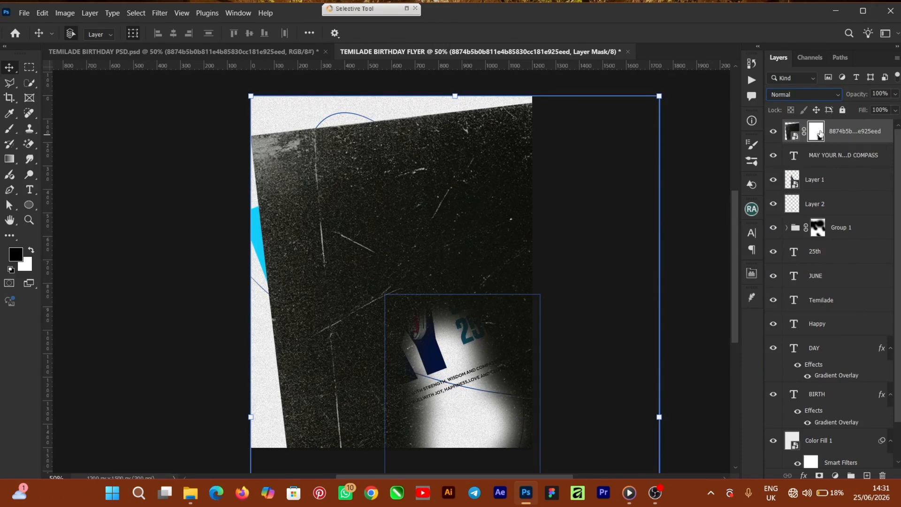
right_click(820, 135)
left_click(828, 156)
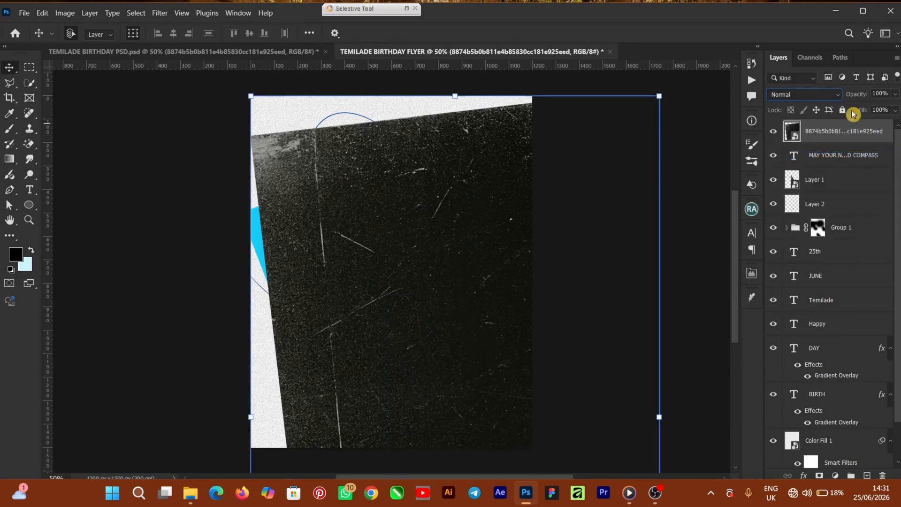
Reposition the scratch texture to cover the whole flyer and set its blend mode to Screen
left_click_drag(389, 232, 367, 229)
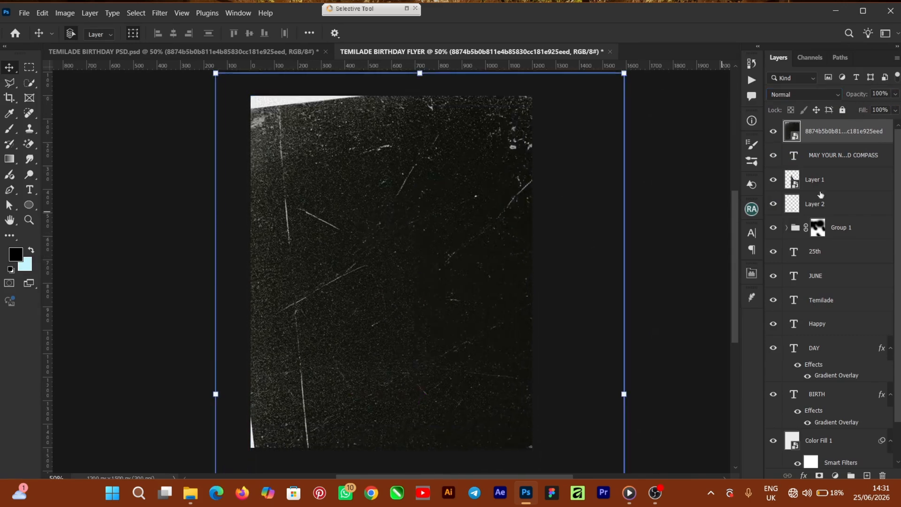
left_click(809, 99)
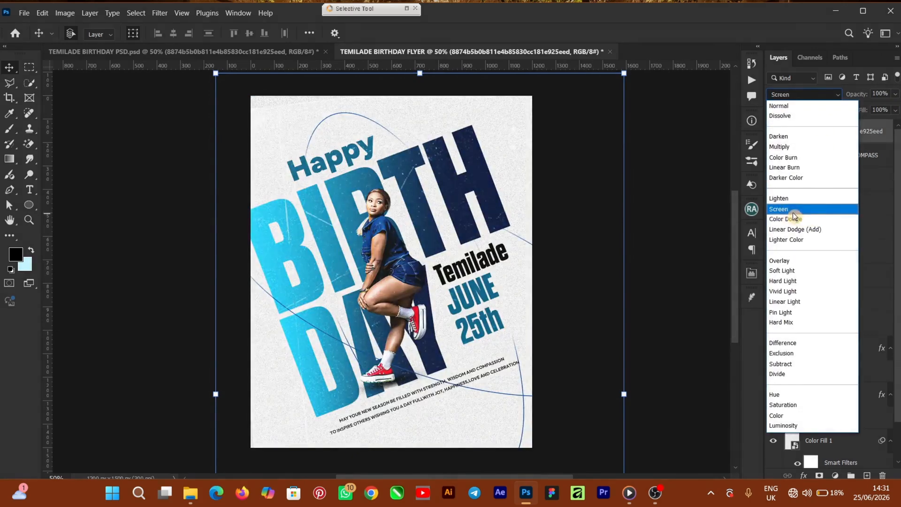
left_click(793, 210)
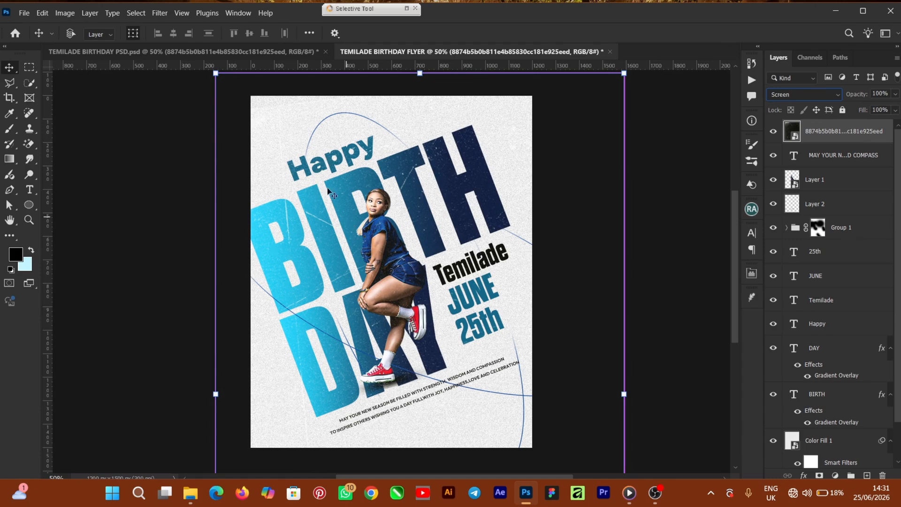
key("ctrl+t")
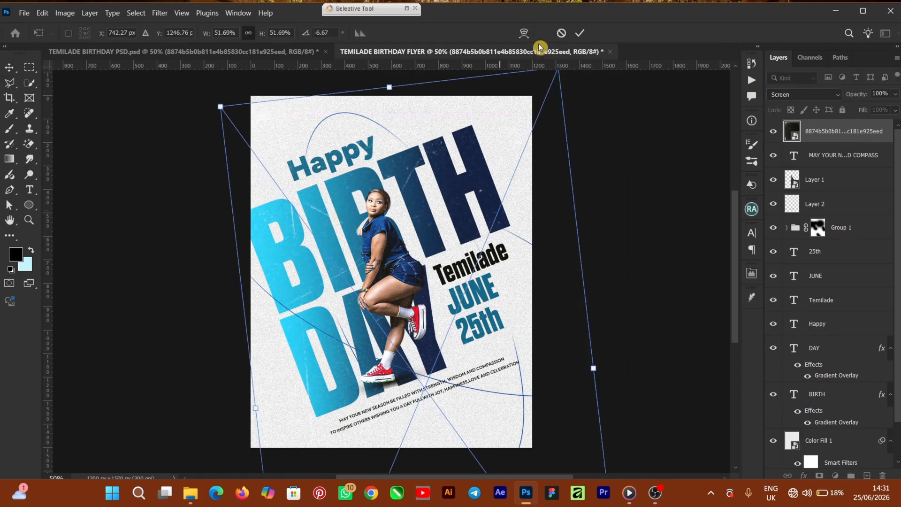
left_click(580, 35)
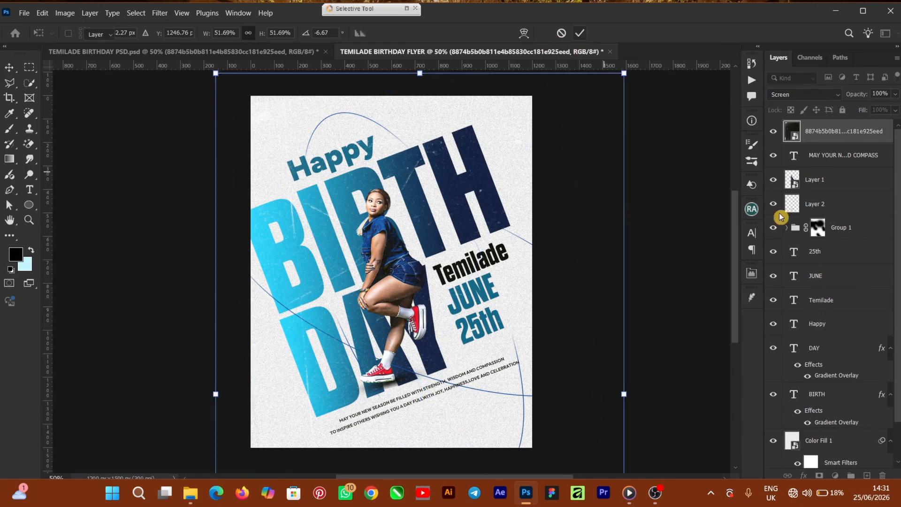
Add a layer mask to the scratch texture and paint black over the woman with a soft size 500 brush, then deselect all layers
left_click(829, 467)
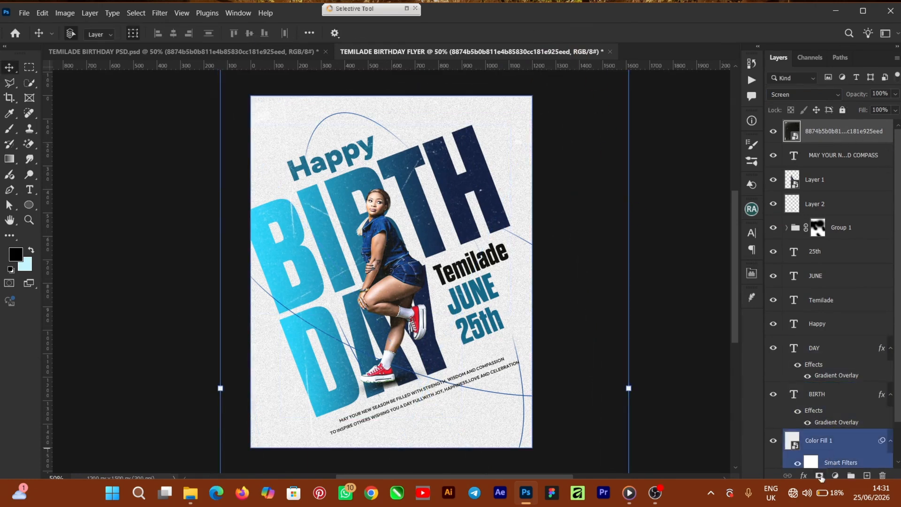
left_click(819, 476)
left_click(8, 132)
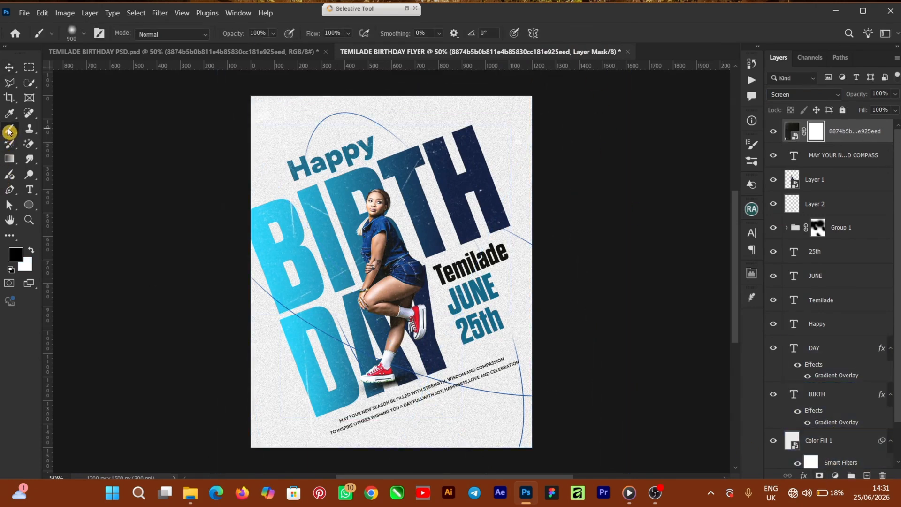
key("bracketleft")
key("bracketleft")
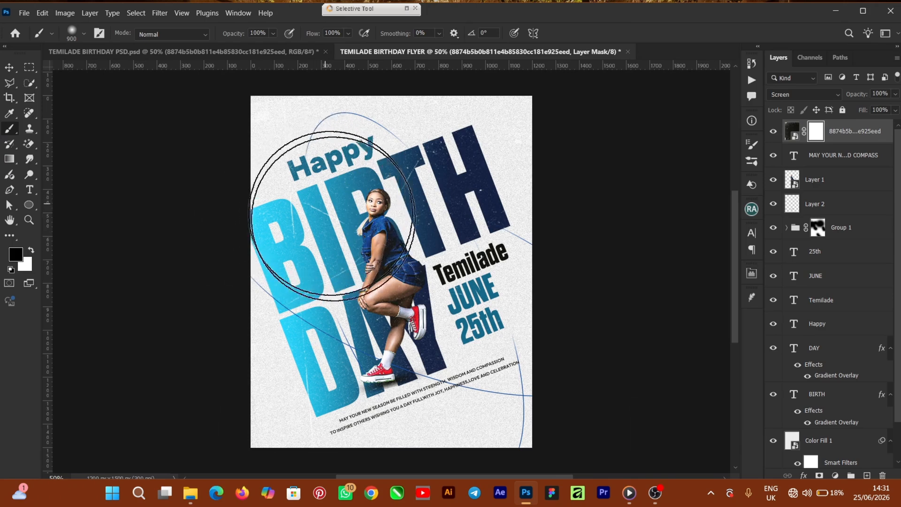
key("bracketleft")
key("bracketleft")
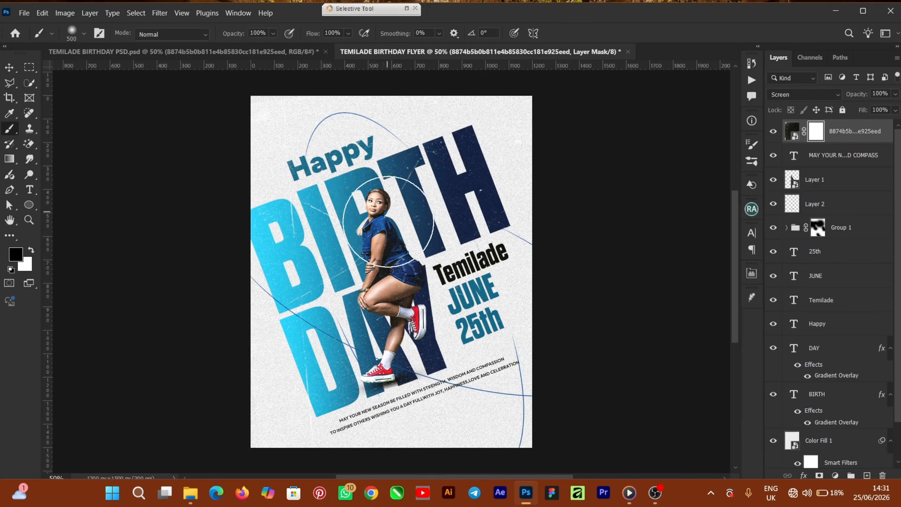
left_click(387, 280)
left_click_drag(384, 335, 383, 218)
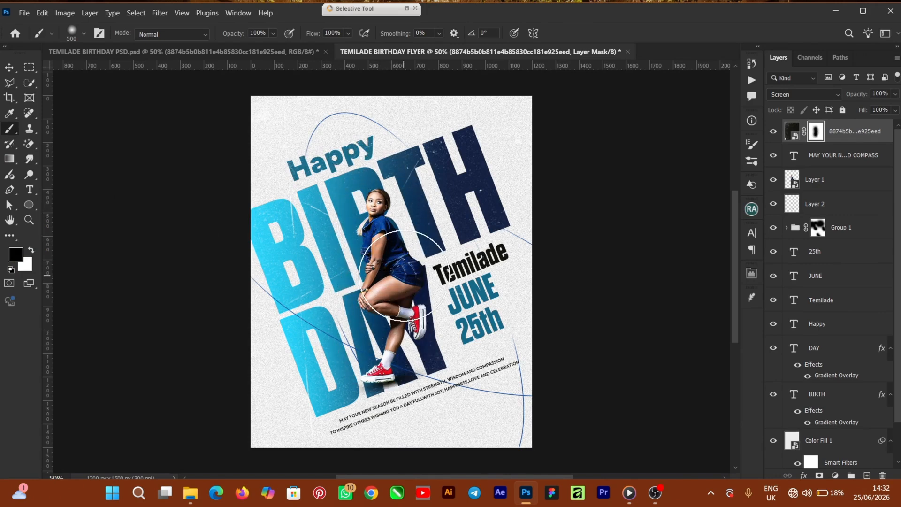
left_click(421, 334)
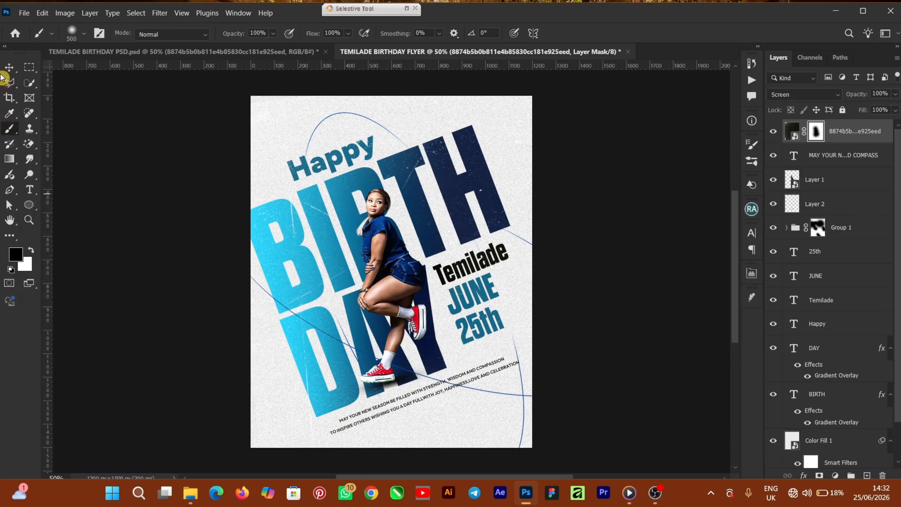
left_click(13, 68)
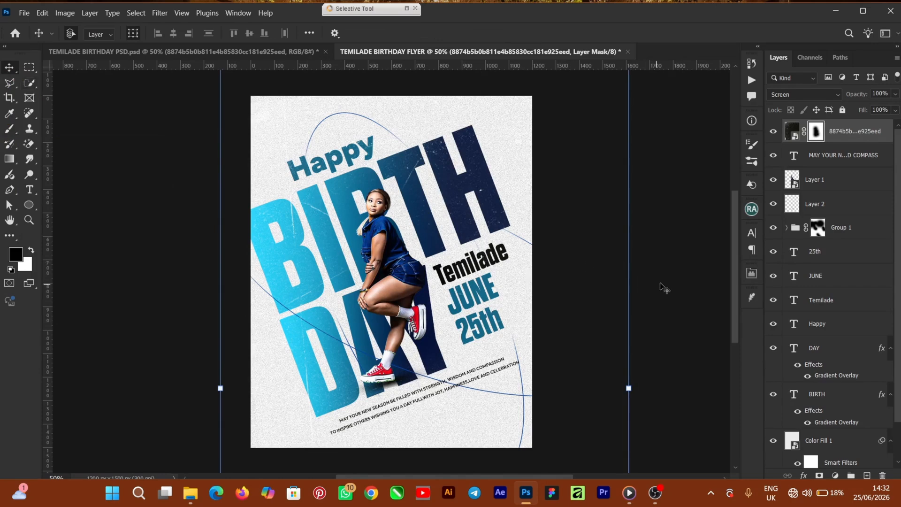
left_click(401, 294)
left_click(676, 306)
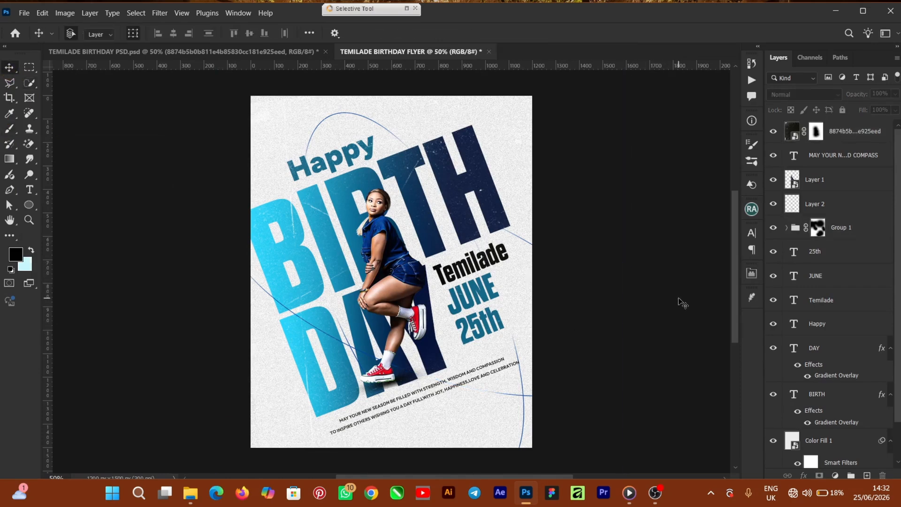